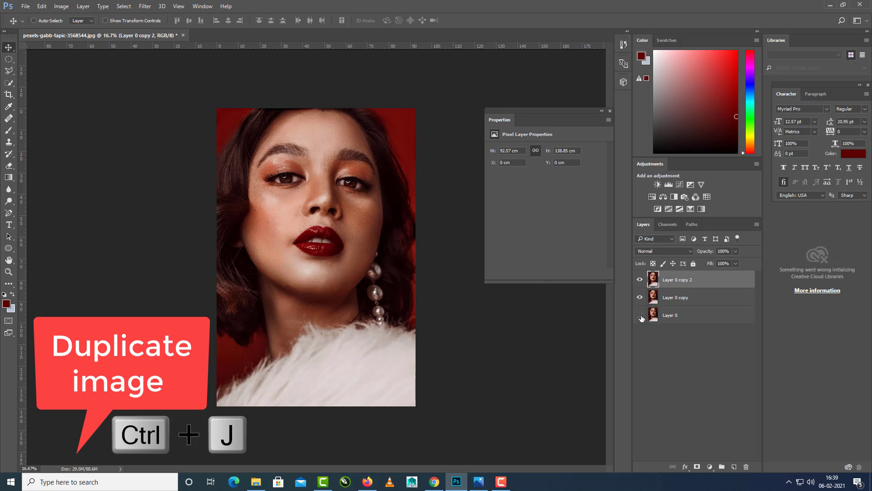
Rename the topmost duplicate layer as EDIT.
{"action": "double_click", "coordinate": [689, 281]}
{"action": "key", "text": "BackSpace"}
{"action": "type", "text": "EDIT"}
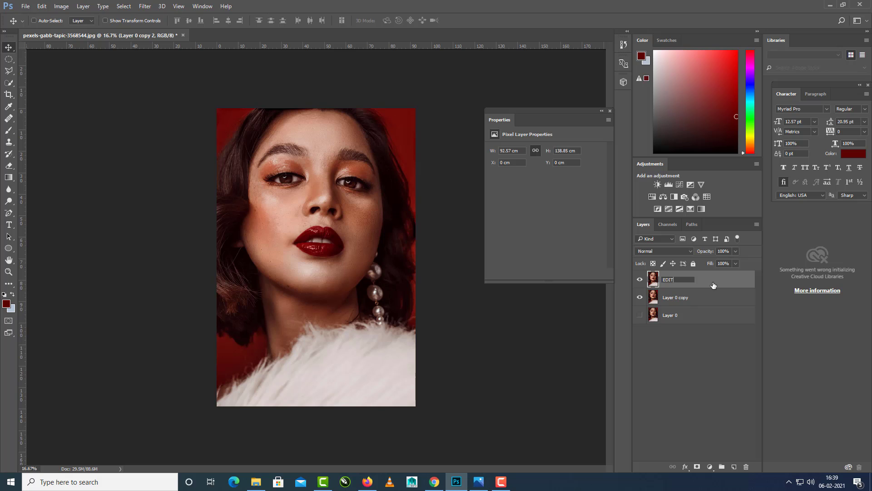
{"action": "key", "text": "Return"}
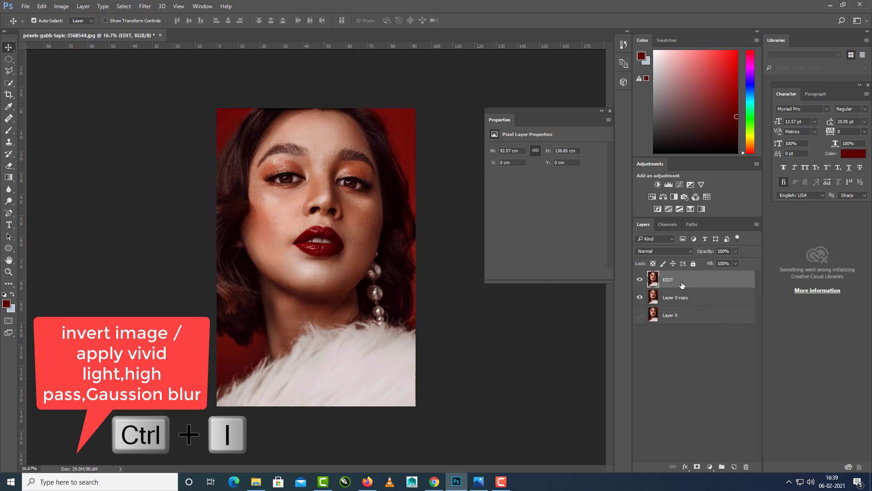
Invert the colours of the EDIT layer and set its blend mode to Vivid Light.
{"action": "key", "text": "ctrl+i"}
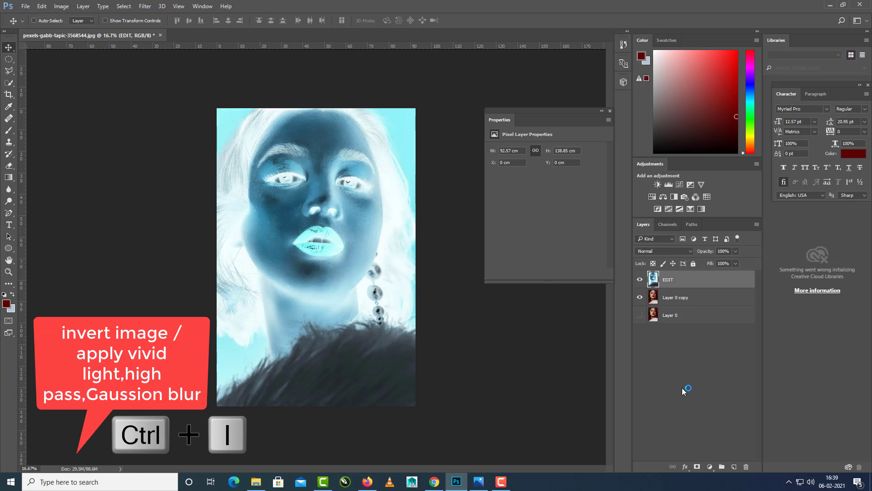
{"action": "left_click", "coordinate": [679, 371]}
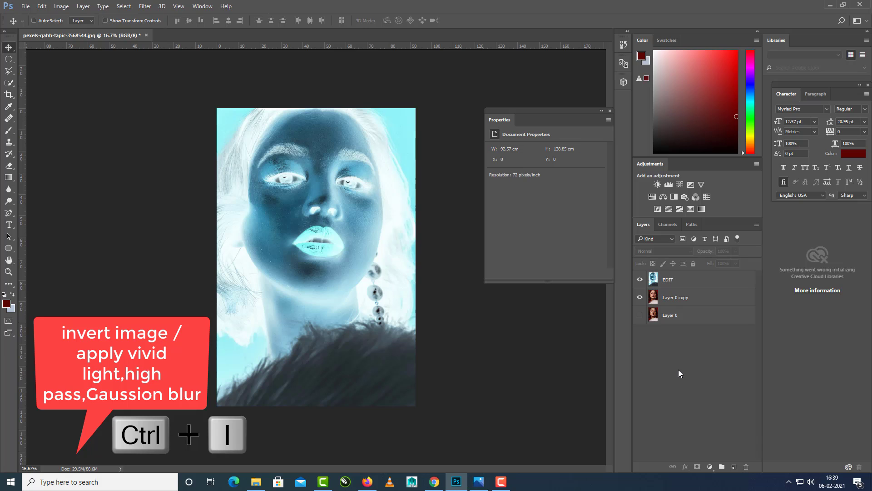
{"action": "left_click", "coordinate": [681, 280]}
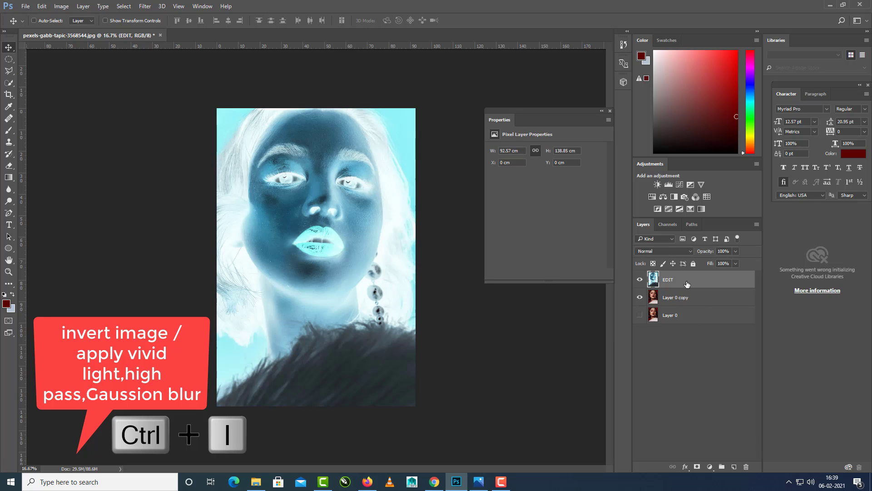
{"action": "left_click", "coordinate": [667, 251]}
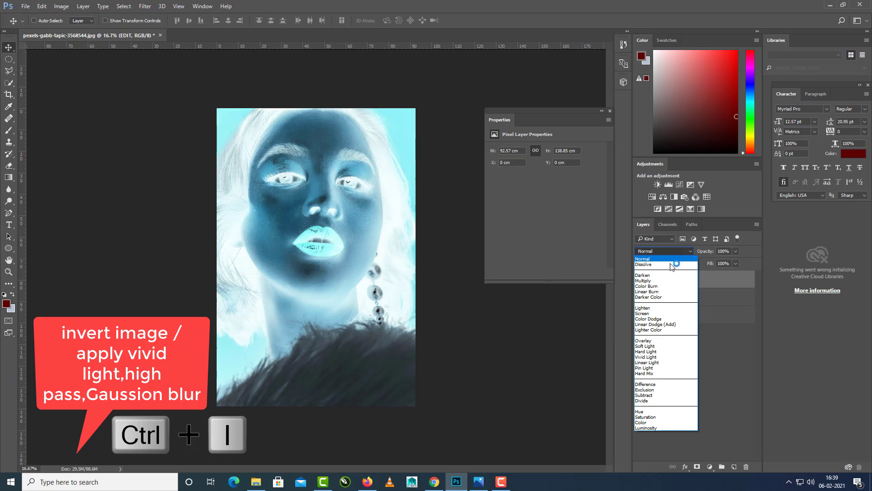
{"action": "left_click", "coordinate": [662, 358]}
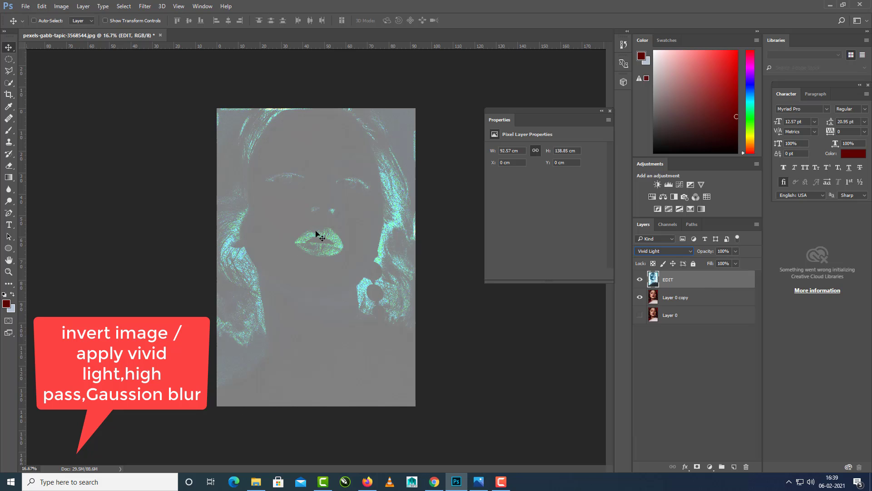
Apply a High Pass filter with a radius of 25 pixels to the EDIT layer.
{"action": "left_click", "coordinate": [145, 6]}
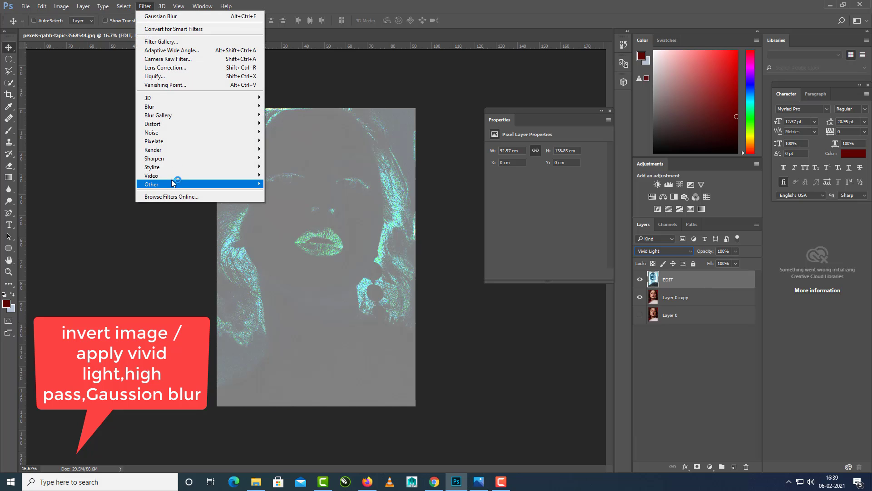
{"action": "mouse_move", "coordinate": [222, 188]}
{"action": "left_click", "coordinate": [285, 192]}
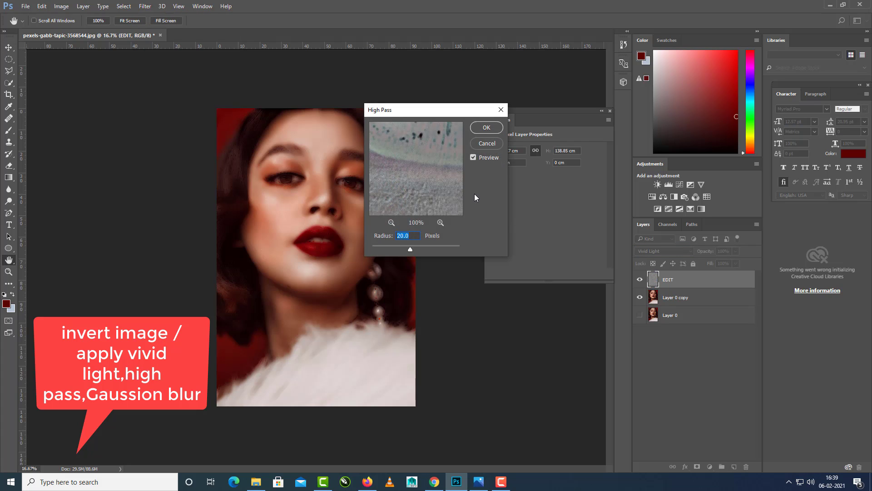
{"action": "left_click_drag", "start_coordinate": [445, 112], "coordinate": [559, 110]}
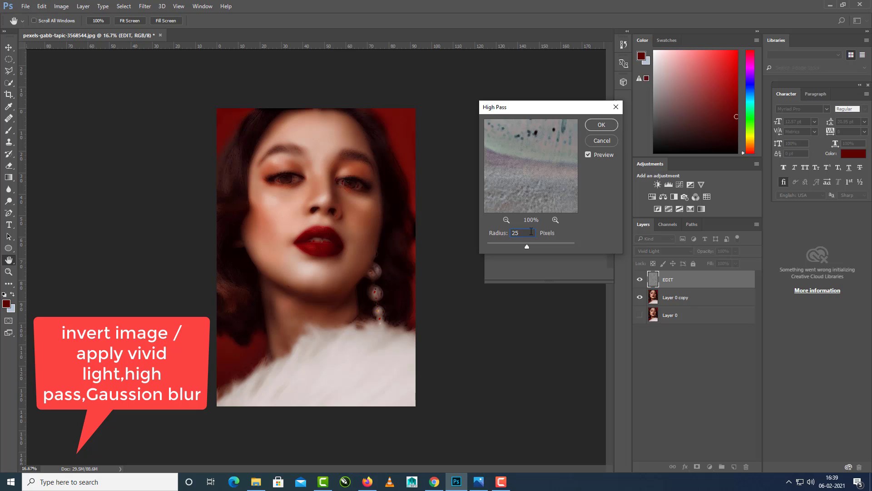
{"action": "left_click", "coordinate": [597, 129]}
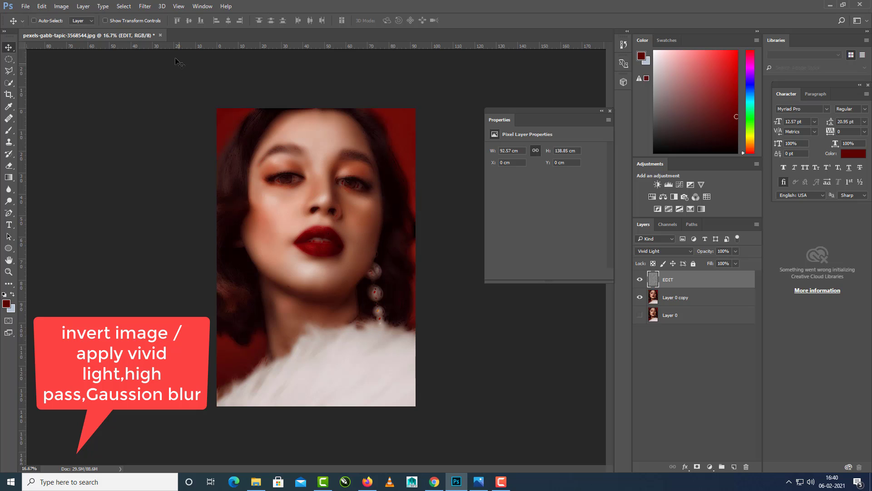
Apply a Gaussian Blur with a radius of 3 pixels to the EDIT layer.
{"action": "left_click", "coordinate": [145, 6]}
{"action": "mouse_move", "coordinate": [184, 184]}
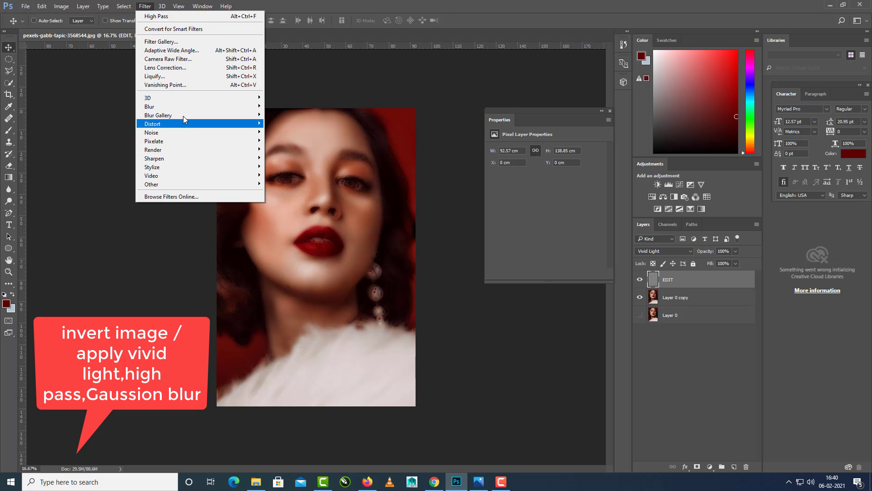
{"action": "mouse_move", "coordinate": [184, 113]}
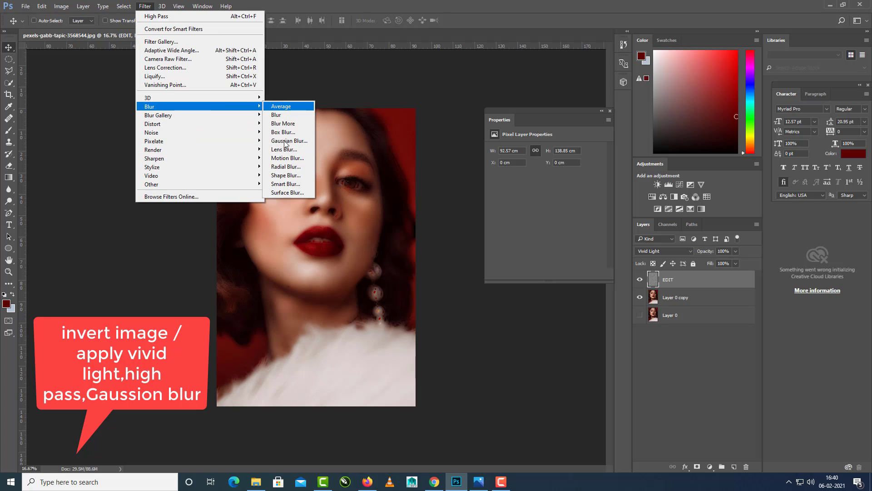
{"action": "left_click", "coordinate": [289, 141]}
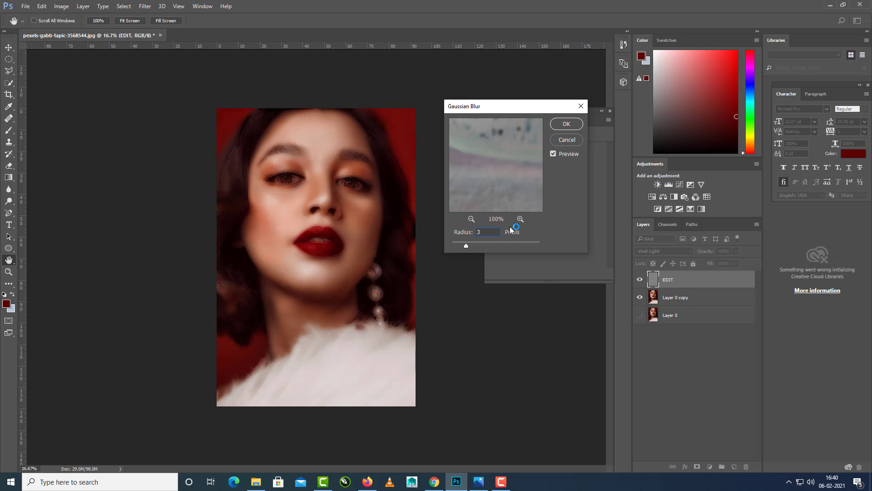
{"action": "key", "text": "Return"}
{"action": "key", "text": "v"}
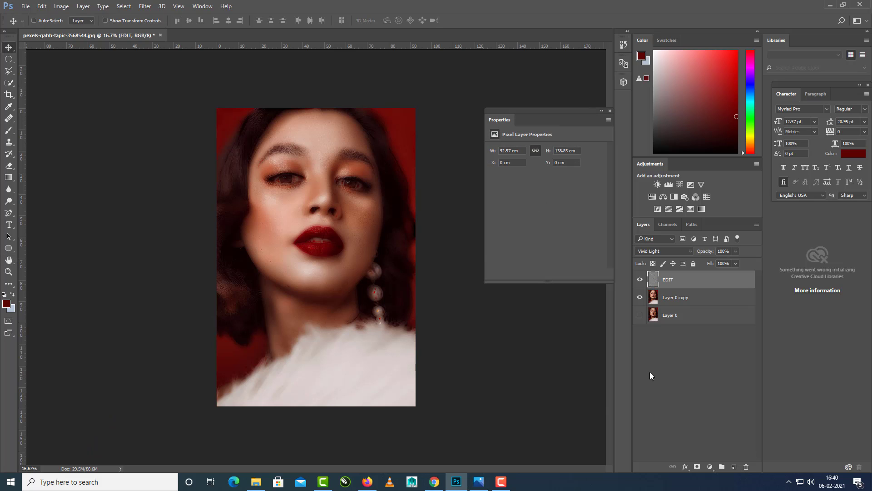
Compare the portrait with and without the EDIT layer by toggling its visibility.
{"action": "left_click", "coordinate": [640, 279]}
{"action": "left_click", "coordinate": [641, 281]}
{"action": "left_click", "coordinate": [640, 280]}
{"action": "left_click", "coordinate": [640, 281]}
{"action": "left_click", "coordinate": [704, 384]}
Add a black layer mask to the EDIT layer so its smoothing is hidden, and activate the Brush tool.
{"action": "left_click", "coordinate": [653, 282]}
{"action": "left_click", "coordinate": [697, 467], "text": "alt"}
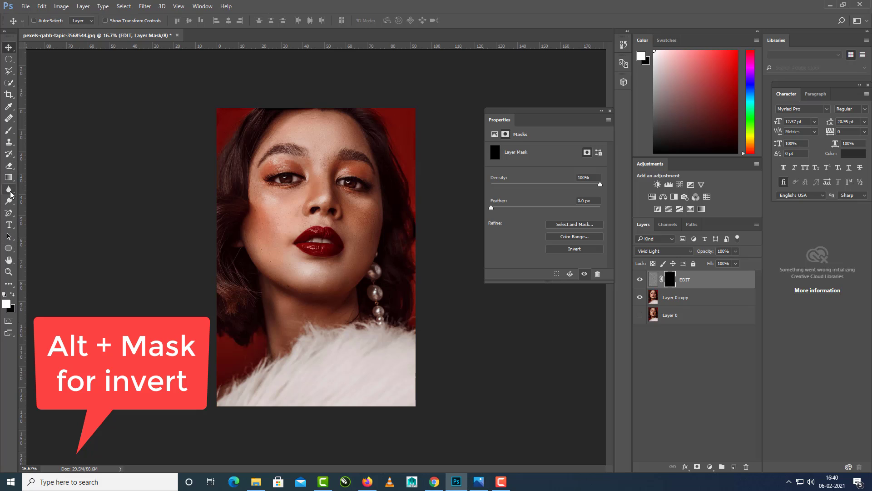
{"action": "left_click", "coordinate": [4, 130]}
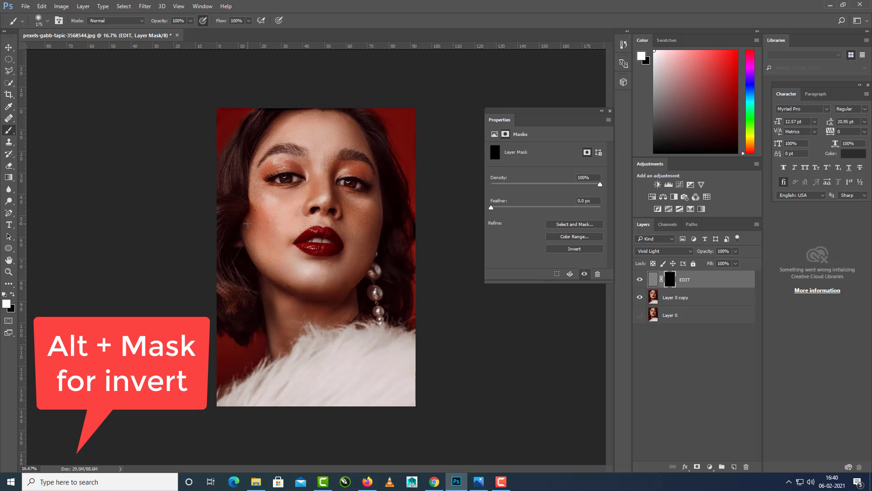
Heal skin blemishes on the cheek beside the nose and mouth on Layer 0 copy using the Healing Brush at 250 px.
{"action": "scroll", "coordinate": [344, 226], "scroll_direction": "up", "scroll_amount": 4}
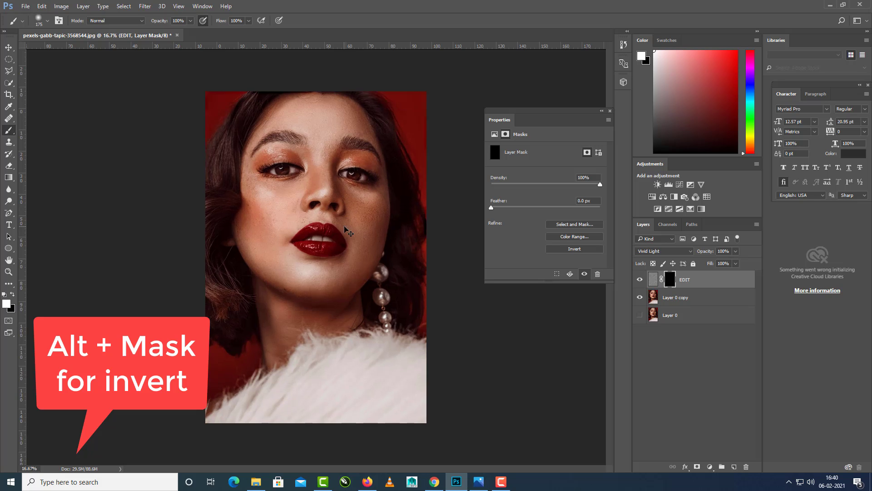
{"action": "scroll", "coordinate": [355, 280], "scroll_direction": "up", "scroll_amount": 8}
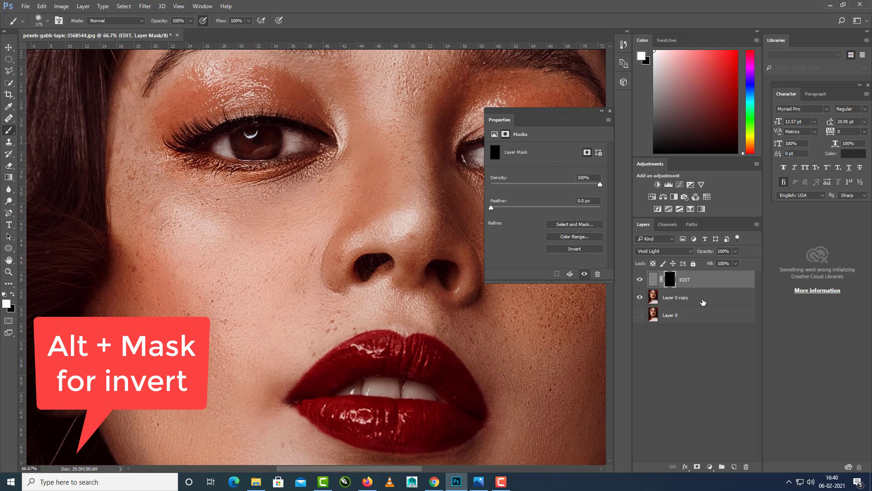
{"action": "left_click", "coordinate": [695, 299]}
{"action": "left_click_drag", "start_coordinate": [241, 224], "coordinate": [325, 243]}
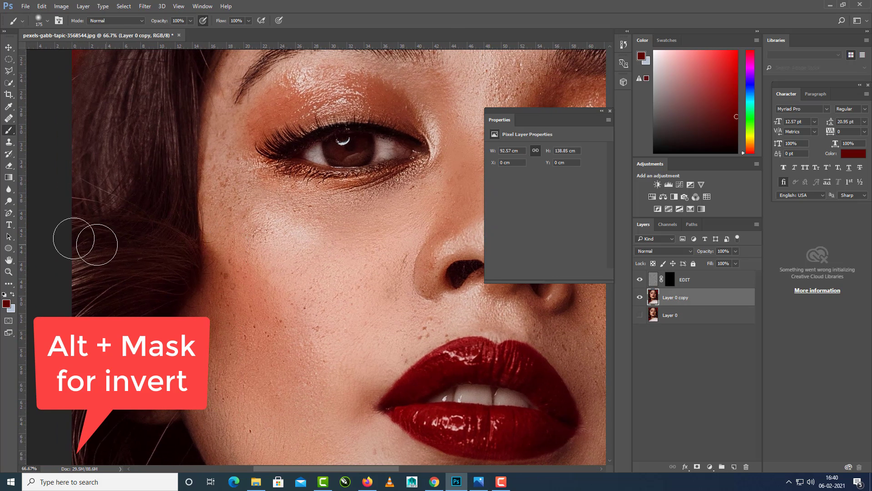
{"action": "right_click", "coordinate": [8, 131]}
{"action": "right_click", "coordinate": [8, 119]}
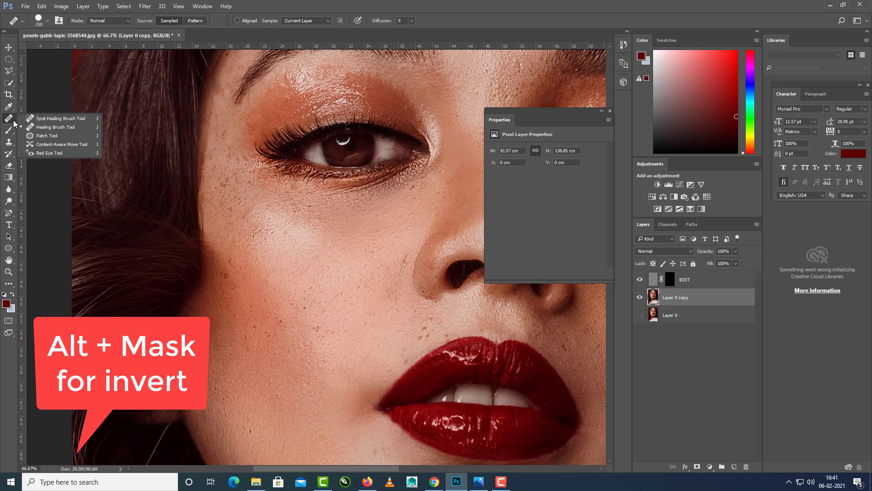
{"action": "left_click", "coordinate": [40, 127]}
{"action": "left_click", "coordinate": [75, 136], "text": "alt"}
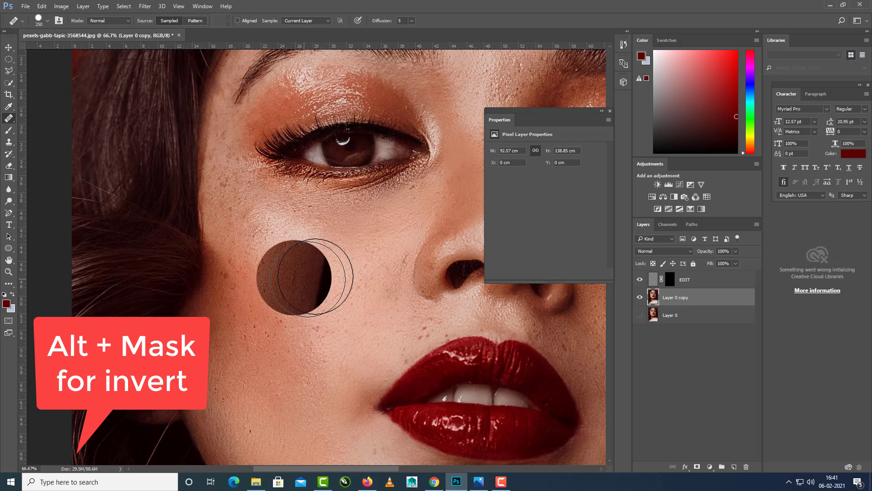
{"action": "left_click", "coordinate": [329, 267], "text": "alt"}
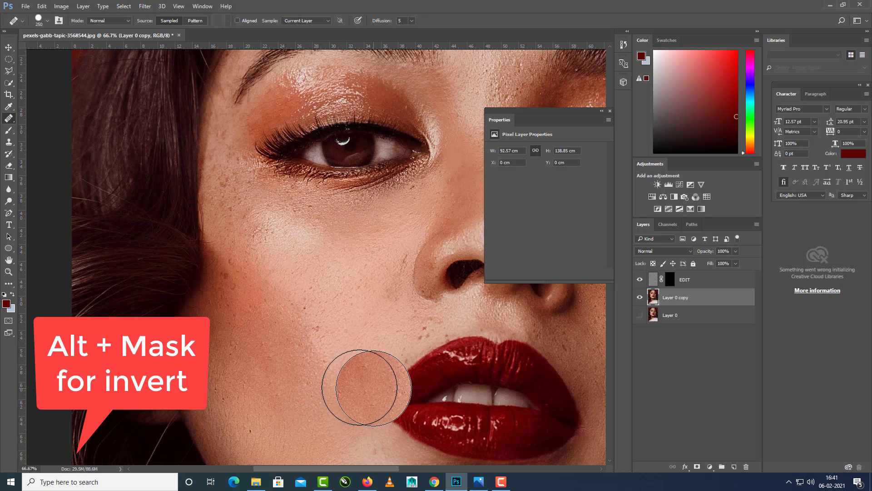
{"action": "left_click_drag", "start_coordinate": [321, 361], "coordinate": [342, 344]}
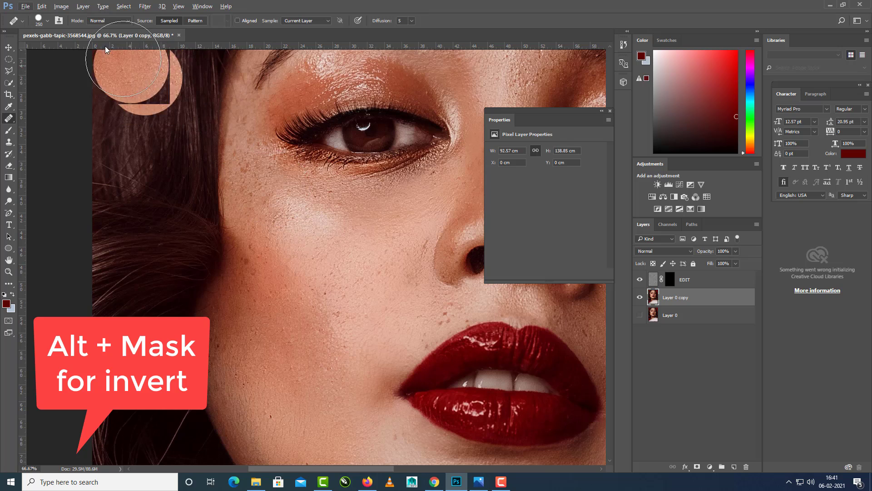
Set the Healing Brush mode to Multiply and retouch the spots on the cheek near the hair.
{"action": "left_click", "coordinate": [48, 20]}
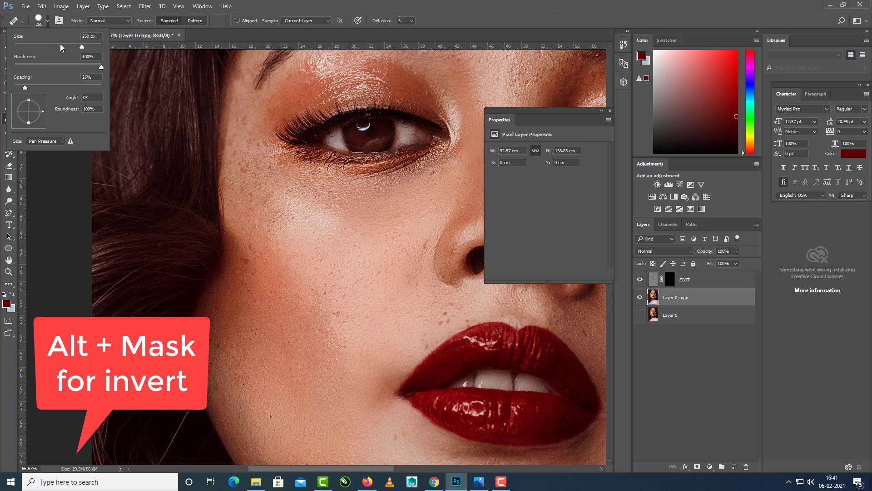
{"action": "left_click", "coordinate": [234, 37]}
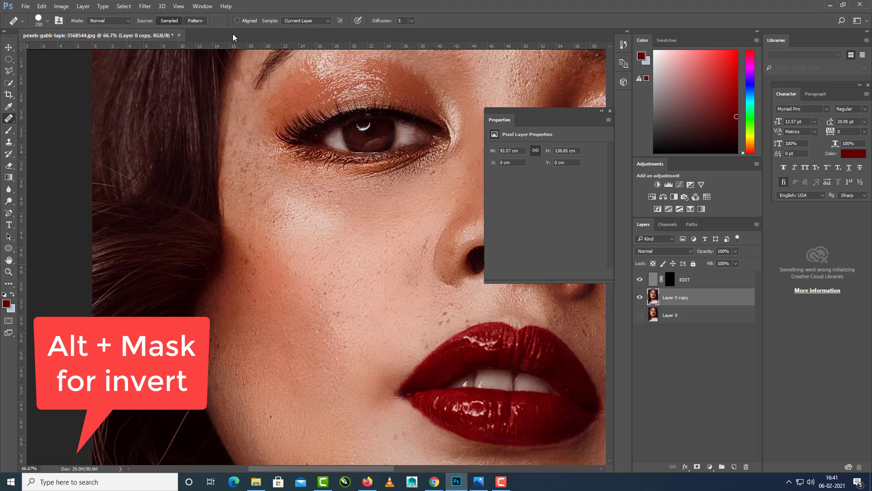
{"action": "left_click", "coordinate": [128, 21]}
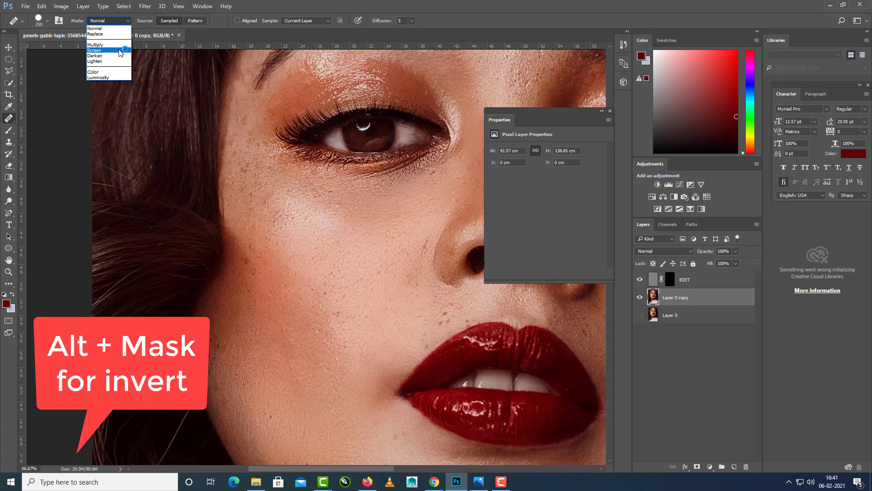
{"action": "left_click", "coordinate": [121, 45]}
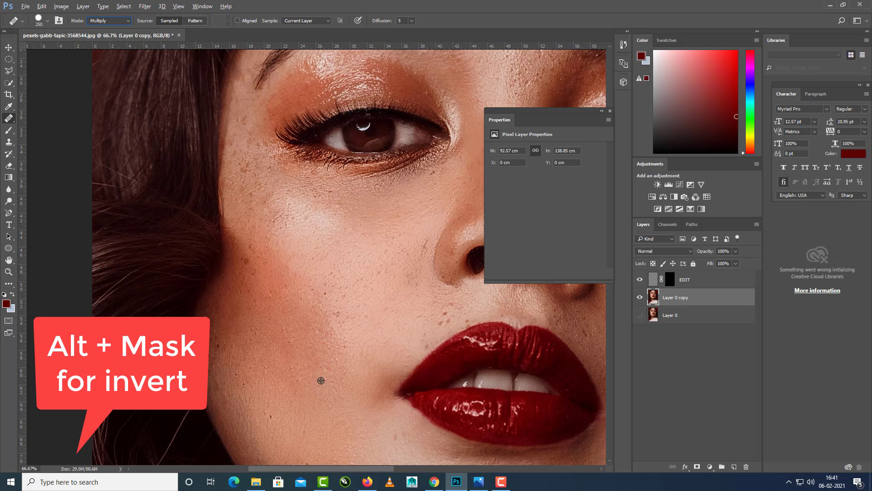
{"action": "left_click", "coordinate": [260, 284]}
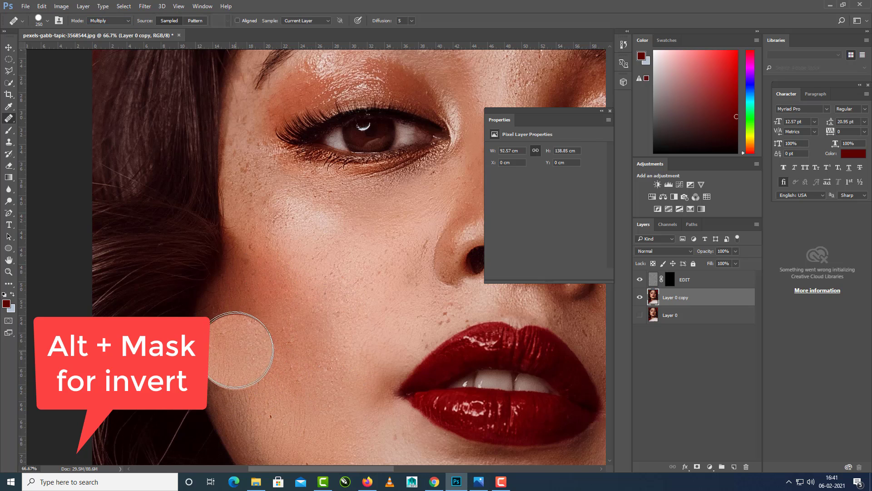
{"action": "left_click_drag", "start_coordinate": [312, 370], "coordinate": [301, 327]}
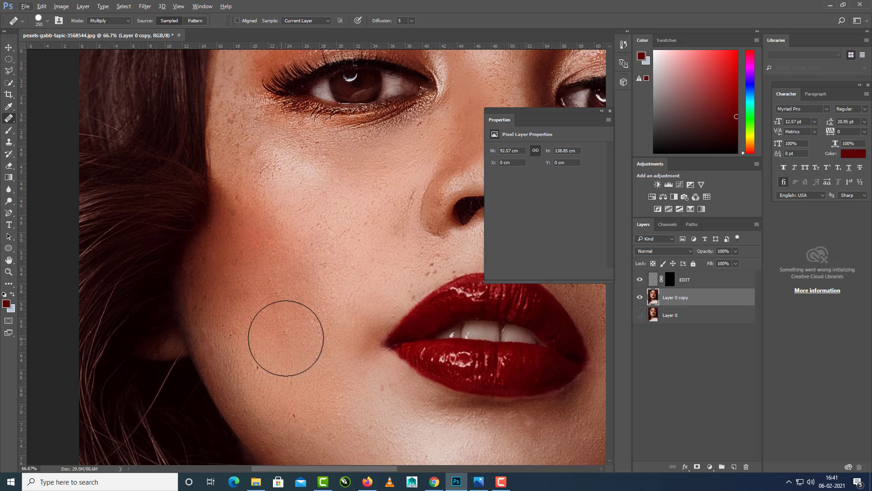
Reduce the Healing Brush to 100 px and heal the small spots above the upper lip and beside the nose.
{"action": "left_click_drag", "start_coordinate": [333, 277], "coordinate": [324, 406]}
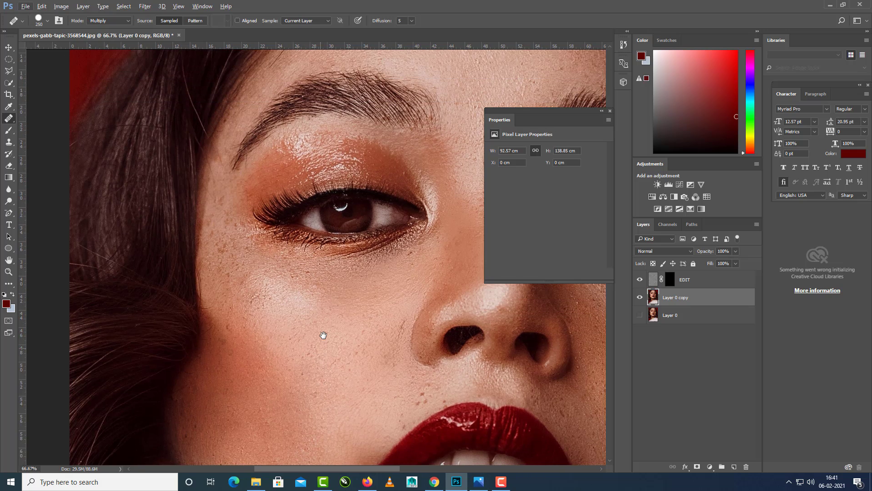
{"action": "left_click_drag", "start_coordinate": [356, 342], "coordinate": [284, 315]}
{"action": "key", "text": "bracketleft"}
{"action": "key", "text": "bracketleft"}
{"action": "key", "text": "bracketleft"}
{"action": "key", "text": "bracketleft"}
{"action": "key", "text": "bracketleft"}
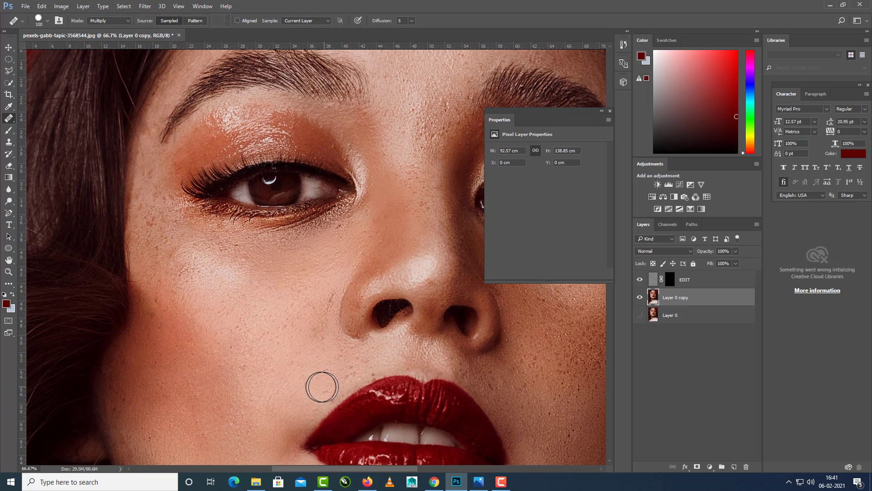
{"action": "left_click_drag", "start_coordinate": [296, 377], "coordinate": [275, 346]}
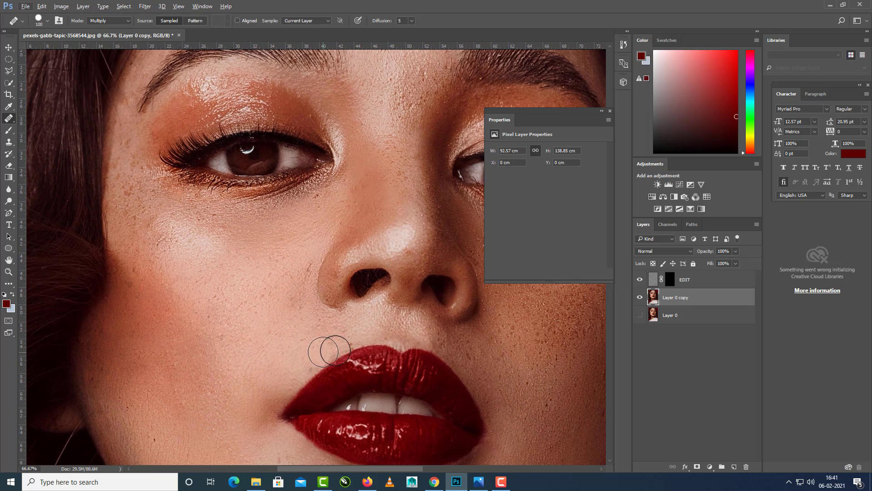
{"action": "left_click", "coordinate": [319, 333], "text": "alt"}
{"action": "left_click_drag", "start_coordinate": [270, 240], "coordinate": [247, 318]}
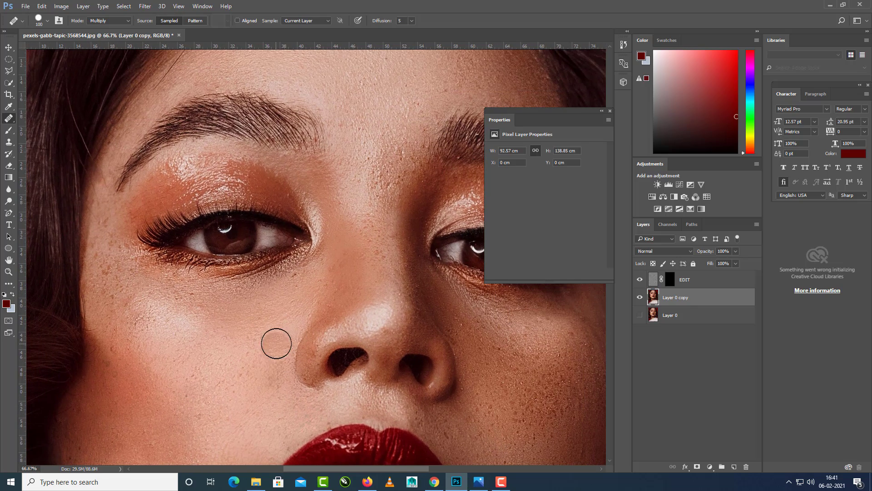
{"action": "mouse_move", "coordinate": [259, 397]}
{"action": "left_mouse_down"}
{"action": "mouse_move", "coordinate": [276, 305]}
{"action": "mouse_move", "coordinate": [247, 333]}
{"action": "mouse_move", "coordinate": [124, 405]}
{"action": "left_mouse_up"}
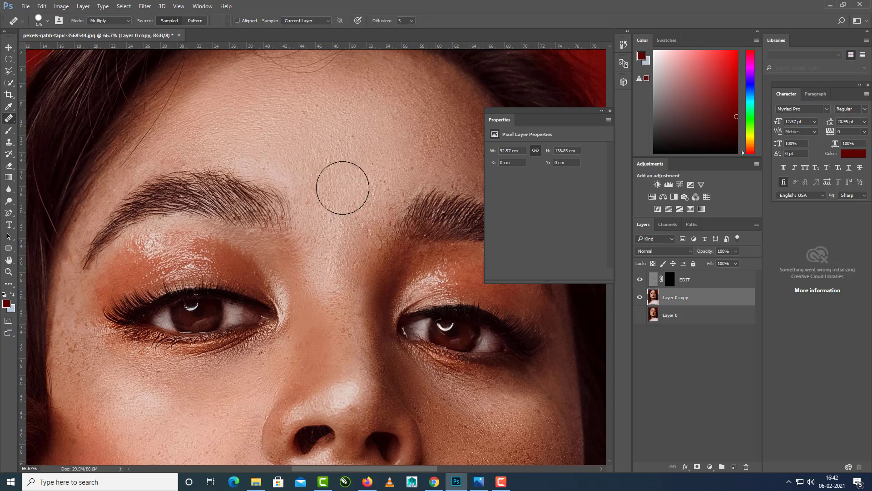
Heal the spots across the forehead and between the eyebrows on Layer 0 copy using the Healing Brush at 175 px.
{"action": "left_click_drag", "start_coordinate": [364, 188], "coordinate": [345, 219]}
{"action": "left_click", "coordinate": [268, 147], "text": "alt"}
{"action": "left_click", "coordinate": [304, 169]}
{"action": "left_click_drag", "start_coordinate": [361, 152], "coordinate": [291, 148]}
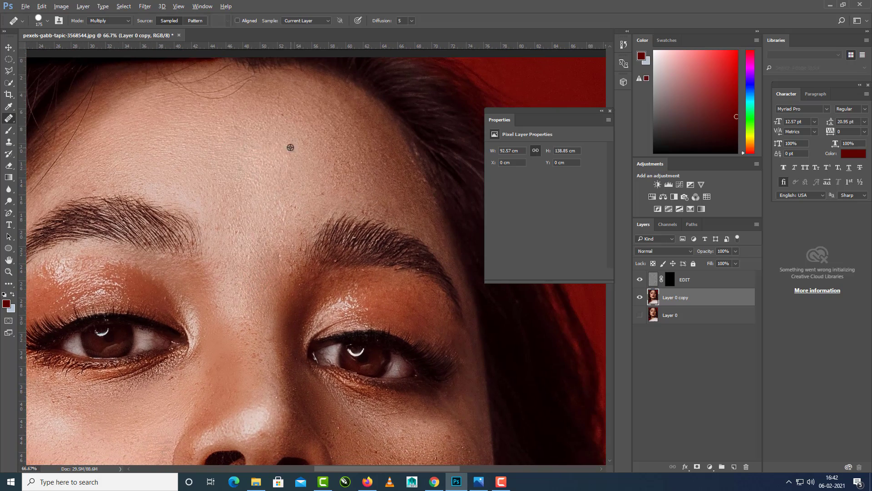
{"action": "left_click", "coordinate": [290, 148], "text": "alt"}
{"action": "left_click_drag", "start_coordinate": [251, 332], "coordinate": [211, 245]}
{"action": "left_click_drag", "start_coordinate": [298, 363], "coordinate": [238, 256]}
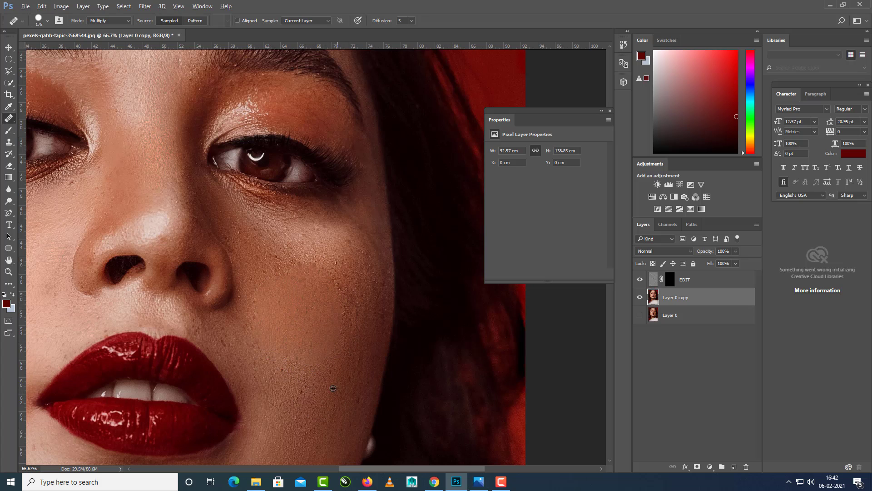
Retouch the freckles on the shaded cheek beside the mouth at 175 px and undo the last stroke.
{"action": "left_click_drag", "start_coordinate": [312, 368], "coordinate": [296, 361]}
{"action": "left_click", "coordinate": [258, 370], "text": "alt"}
{"action": "left_click_drag", "start_coordinate": [333, 382], "coordinate": [380, 323]}
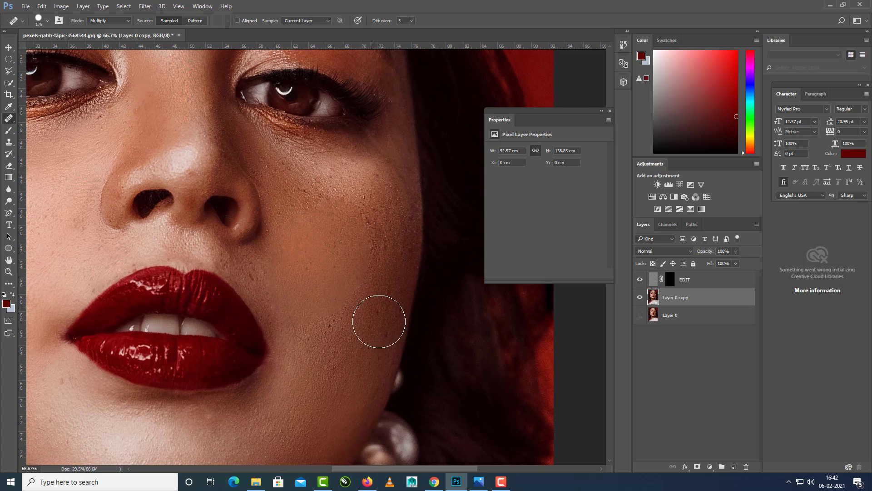
{"action": "key", "text": "ctrl+z"}
{"action": "mouse_move", "coordinate": [352, 297]}
{"action": "left_mouse_down"}
{"action": "mouse_move", "coordinate": [363, 347]}
{"action": "mouse_move", "coordinate": [353, 368]}
{"action": "mouse_move", "coordinate": [387, 377]}
{"action": "left_mouse_up"}
Retouch the skin below and beside the outer eye corner near the hair with the Healing Brush at 80 and 150 px.
{"action": "key", "text": "bracketleft"}
{"action": "key", "text": "bracketleft"}
{"action": "key", "text": "bracketleft"}
{"action": "key", "text": "bracketleft"}
{"action": "key", "text": "bracketleft"}
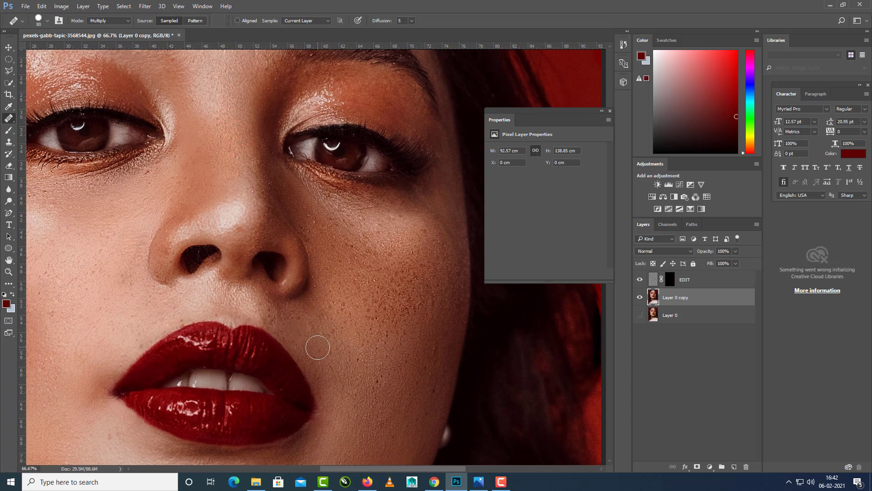
{"action": "scroll", "coordinate": [360, 344], "scroll_direction": "down", "scroll_amount": 3}
{"action": "key", "text": "ctrl+minus"}
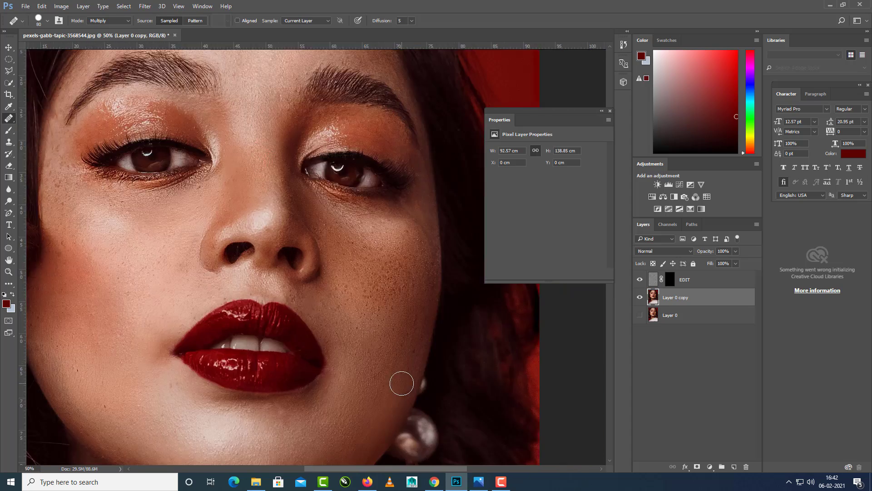
{"action": "scroll", "coordinate": [271, 274], "scroll_direction": "up", "scroll_amount": 2}
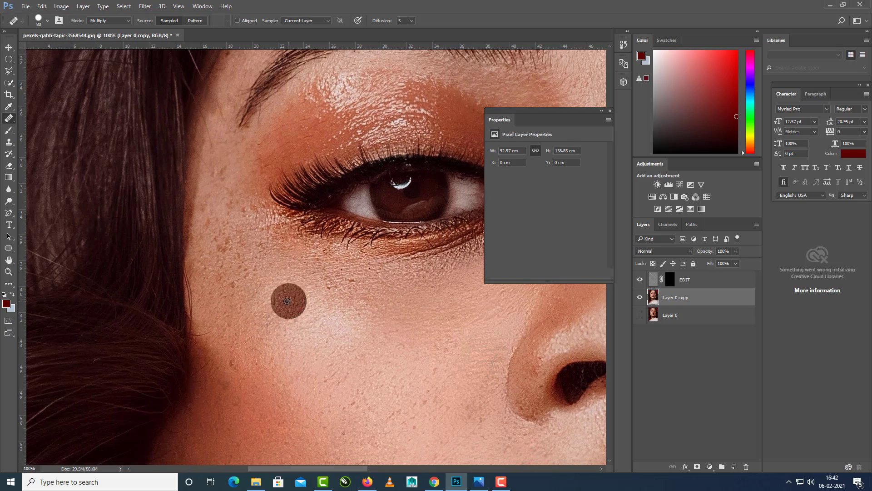
{"action": "key", "text": "bracketright"}
{"action": "key", "text": "bracketright"}
{"action": "key", "text": "bracketright"}
{"action": "key", "text": "bracketright"}
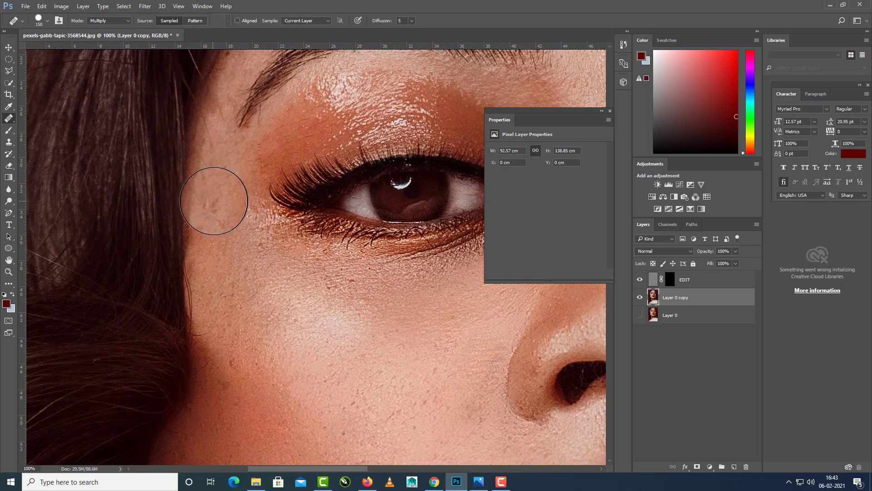
{"action": "scroll", "coordinate": [327, 375], "scroll_direction": "down", "scroll_amount": 4}
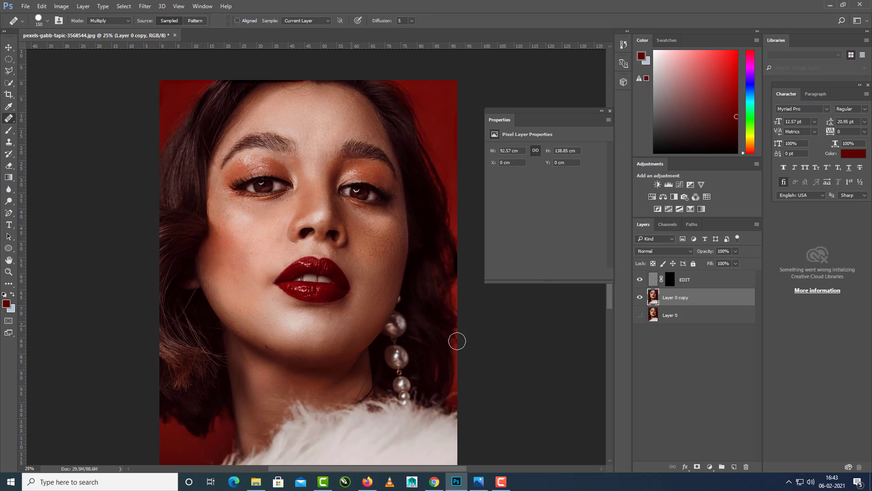
Apply a Brightness/Contrast adjustment to Layer 0 copy that makes the portrait brighter and more contrasty.
{"action": "left_click", "coordinate": [61, 6]}
{"action": "left_click", "coordinate": [191, 29]}
{"action": "left_click_drag", "start_coordinate": [523, 135], "coordinate": [531, 157]}
{"action": "key", "text": "Return"}
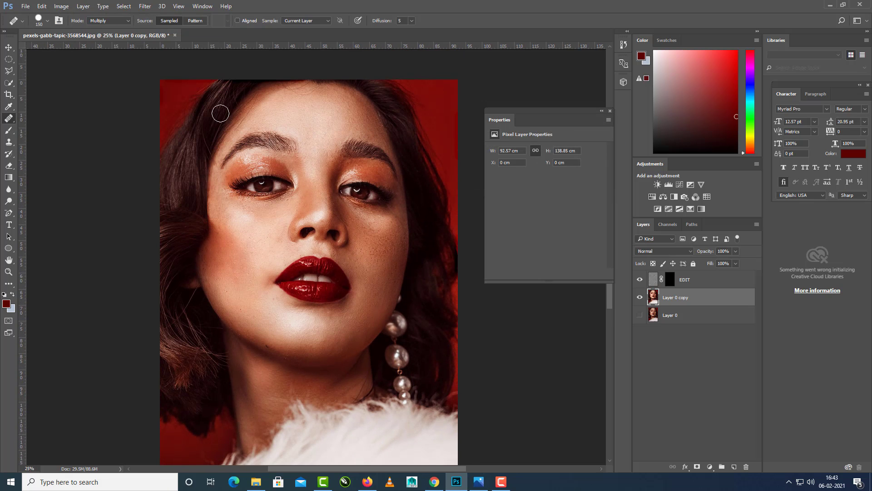
Adjust the Color Balance of Layer 0 copy for midtones and highlights, and set the shadows to -20, +6 and +14.
{"action": "left_click", "coordinate": [61, 6]}
{"action": "mouse_move", "coordinate": [68, 29]}
{"action": "left_click", "coordinate": [190, 92]}
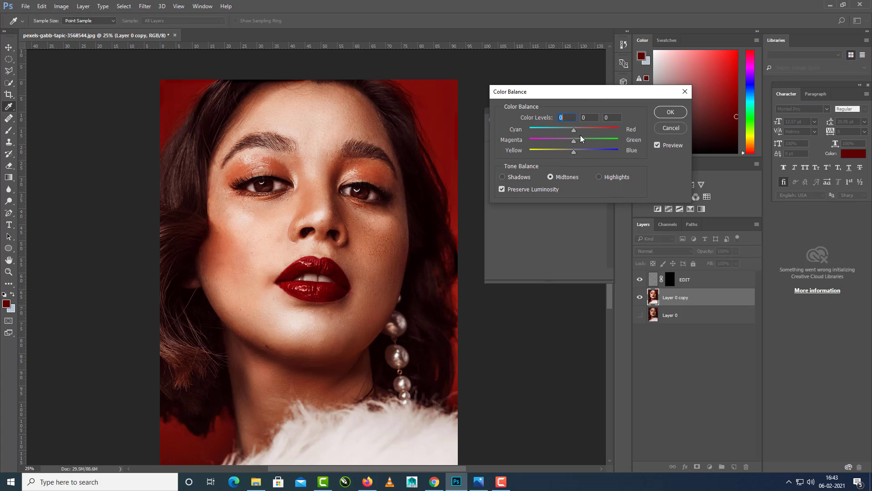
{"action": "left_click_drag", "start_coordinate": [575, 133], "coordinate": [584, 155]}
{"action": "left_click", "coordinate": [598, 177]}
{"action": "left_click", "coordinate": [503, 177]}
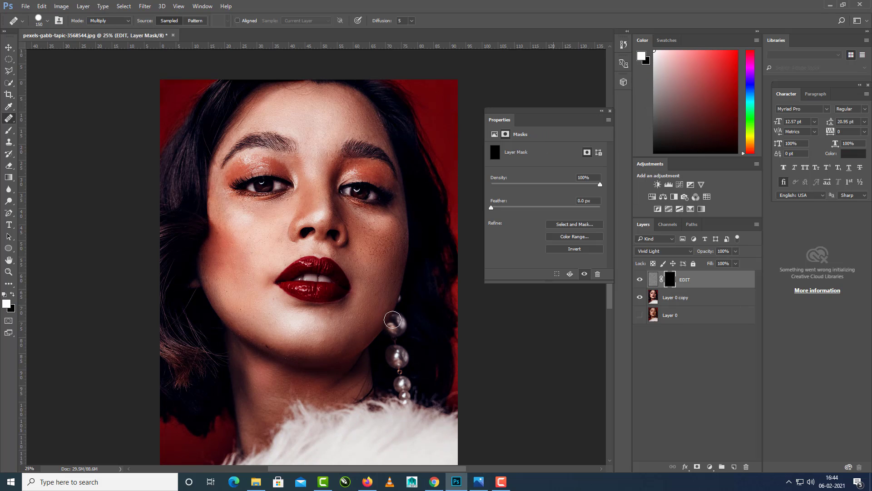
Target the EDIT layer's mask, switch to the Brush tool and paint white at 175 px on the shaded cheek.
{"action": "key", "text": "ctrl+plus"}
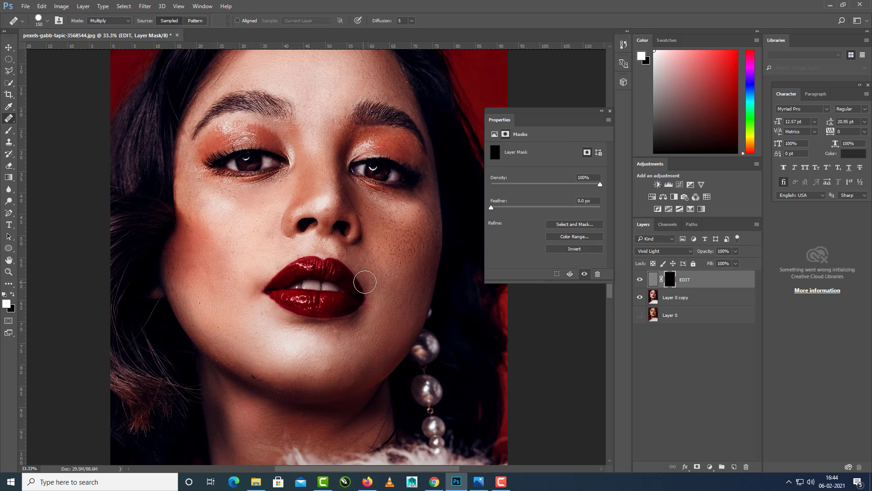
{"action": "left_click", "coordinate": [373, 273]}
{"action": "key", "text": "Return"}
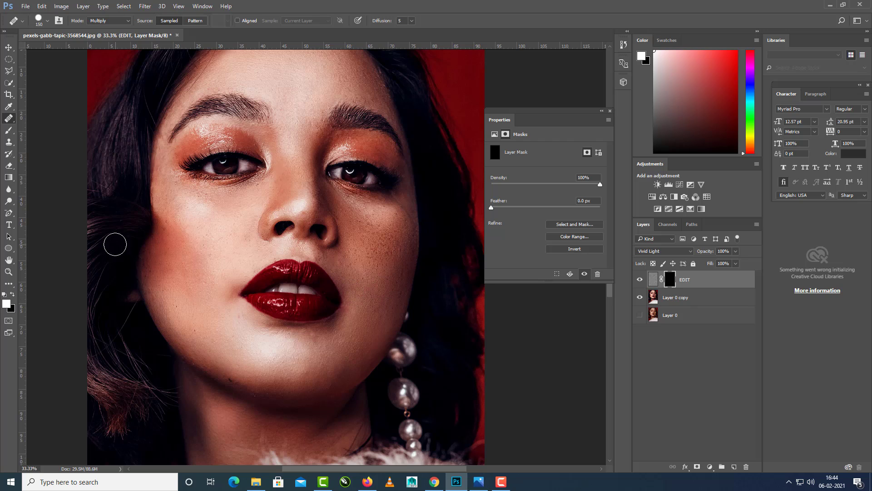
{"action": "right_click", "coordinate": [11, 119]}
{"action": "left_click", "coordinate": [11, 131]}
{"action": "right_click", "coordinate": [12, 132]}
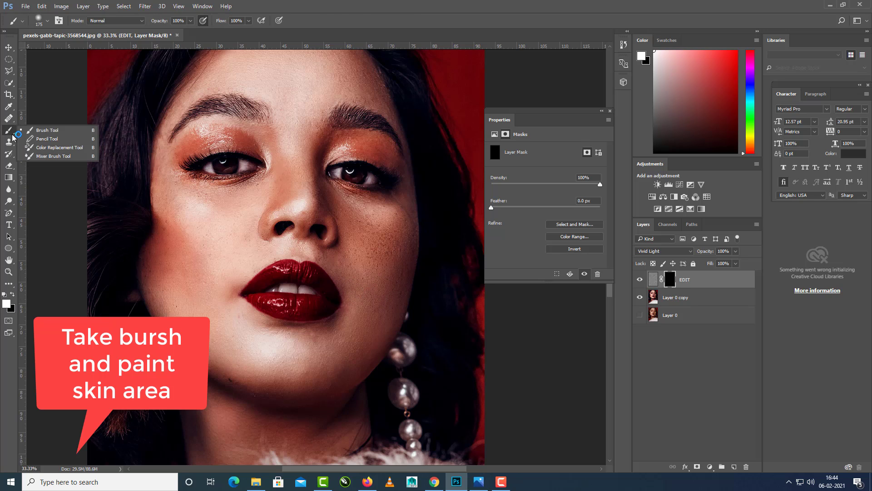
{"action": "left_click", "coordinate": [47, 131]}
{"action": "left_click", "coordinate": [378, 272]}
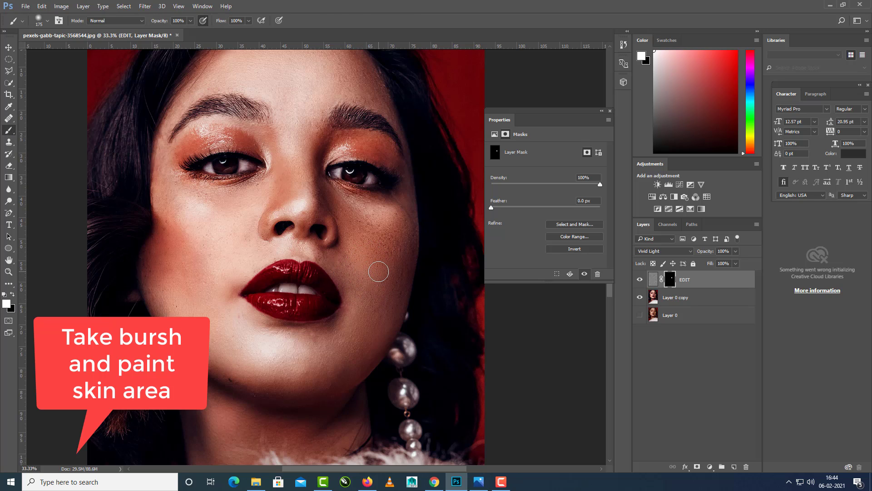
Paint white on the EDIT mask over the lit cheek below the eye to reveal the skin smoothing.
{"action": "key", "text": "ctrl+plus"}
{"action": "key", "text": "ctrl+plus"}
{"action": "left_click_drag", "start_coordinate": [170, 198], "coordinate": [299, 237]}
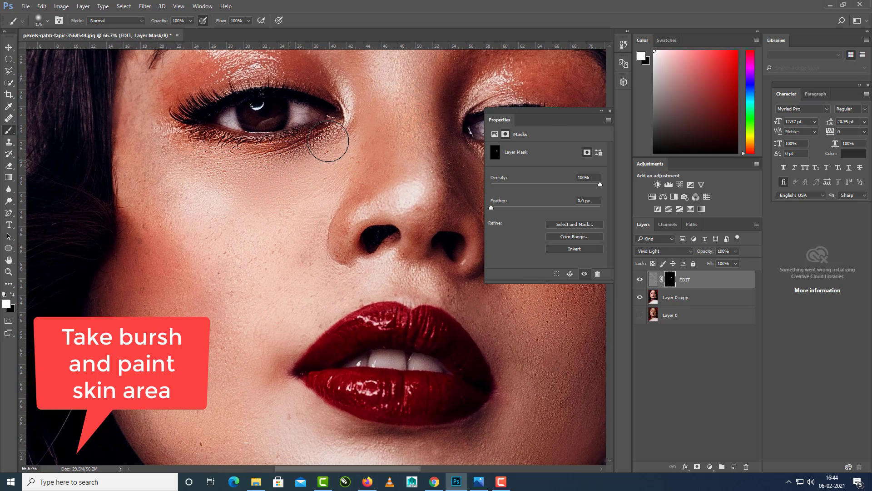
{"action": "left_click_drag", "start_coordinate": [328, 140], "coordinate": [182, 155]}
{"action": "mouse_move", "coordinate": [224, 189]}
{"action": "left_mouse_down"}
{"action": "mouse_move", "coordinate": [247, 195]}
{"action": "mouse_move", "coordinate": [252, 187]}
{"action": "left_mouse_up"}
{"action": "mouse_move", "coordinate": [189, 181]}
{"action": "left_mouse_down"}
{"action": "mouse_move", "coordinate": [173, 204]}
{"action": "mouse_move", "coordinate": [236, 278]}
{"action": "mouse_move", "coordinate": [309, 203]}
{"action": "mouse_move", "coordinate": [298, 295]}
{"action": "mouse_move", "coordinate": [338, 221]}
{"action": "mouse_move", "coordinate": [286, 302]}
{"action": "mouse_move", "coordinate": [274, 282]}
{"action": "mouse_move", "coordinate": [370, 246]}
{"action": "left_mouse_up"}
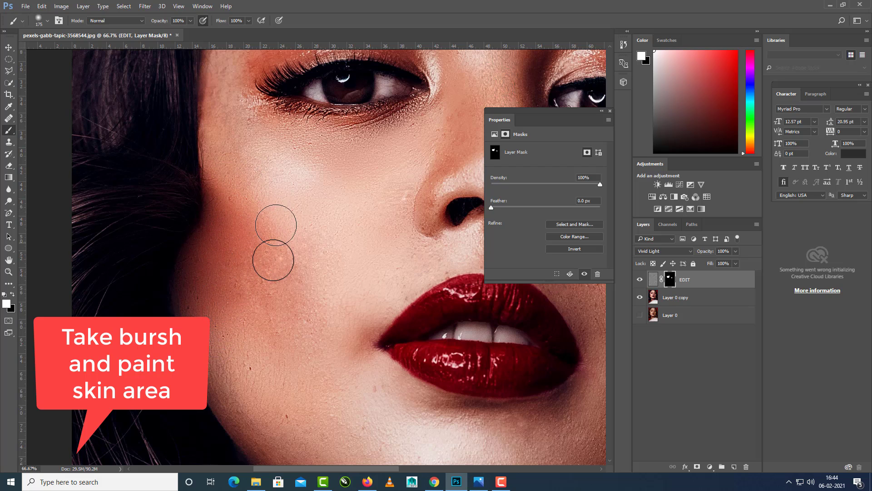
Paint white on the EDIT mask over the reddish lower cheek and the skin beside the mouth corner.
{"action": "left_click_drag", "start_coordinate": [321, 314], "coordinate": [289, 279]}
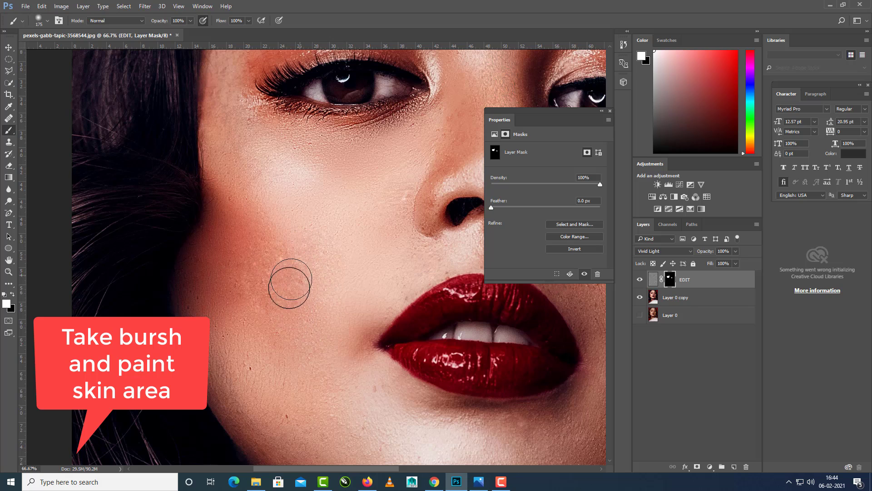
{"action": "left_click_drag", "start_coordinate": [309, 341], "coordinate": [323, 276]}
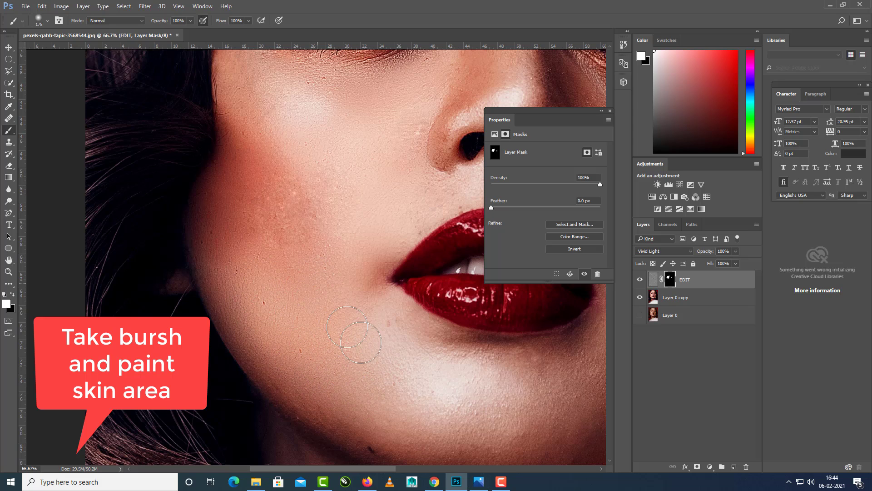
{"action": "left_click_drag", "start_coordinate": [361, 342], "coordinate": [371, 359]}
{"action": "left_click_drag", "start_coordinate": [391, 395], "coordinate": [372, 321]}
Extend the white mask painting along the jaw and over the chin below the lips.
{"action": "mouse_move", "coordinate": [237, 300]}
{"action": "left_mouse_down"}
{"action": "mouse_move", "coordinate": [253, 294]}
{"action": "mouse_move", "coordinate": [311, 336]}
{"action": "mouse_move", "coordinate": [301, 332]}
{"action": "mouse_move", "coordinate": [385, 370]}
{"action": "mouse_move", "coordinate": [255, 291]}
{"action": "mouse_move", "coordinate": [309, 345]}
{"action": "mouse_move", "coordinate": [481, 384]}
{"action": "mouse_move", "coordinate": [439, 373]}
{"action": "left_mouse_up"}
{"action": "left_click_drag", "start_coordinate": [419, 332], "coordinate": [372, 374]}
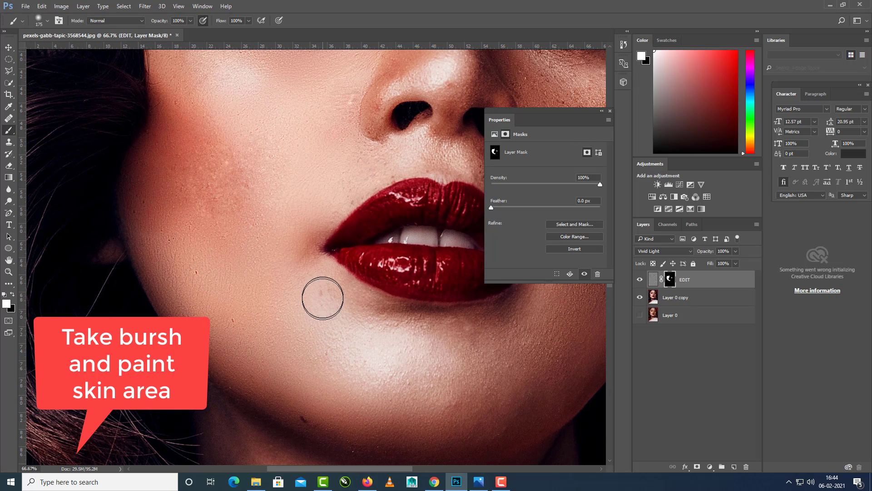
{"action": "mouse_move", "coordinate": [322, 298]}
{"action": "left_mouse_down"}
{"action": "mouse_move", "coordinate": [376, 321]}
{"action": "mouse_move", "coordinate": [331, 307]}
{"action": "mouse_move", "coordinate": [485, 331]}
{"action": "mouse_move", "coordinate": [307, 309]}
{"action": "mouse_move", "coordinate": [292, 367]}
{"action": "left_mouse_up"}
{"action": "mouse_move", "coordinate": [255, 277]}
{"action": "left_mouse_down"}
{"action": "mouse_move", "coordinate": [232, 302]}
{"action": "mouse_move", "coordinate": [273, 190]}
{"action": "mouse_move", "coordinate": [211, 289]}
{"action": "mouse_move", "coordinate": [188, 298]}
{"action": "left_mouse_up"}
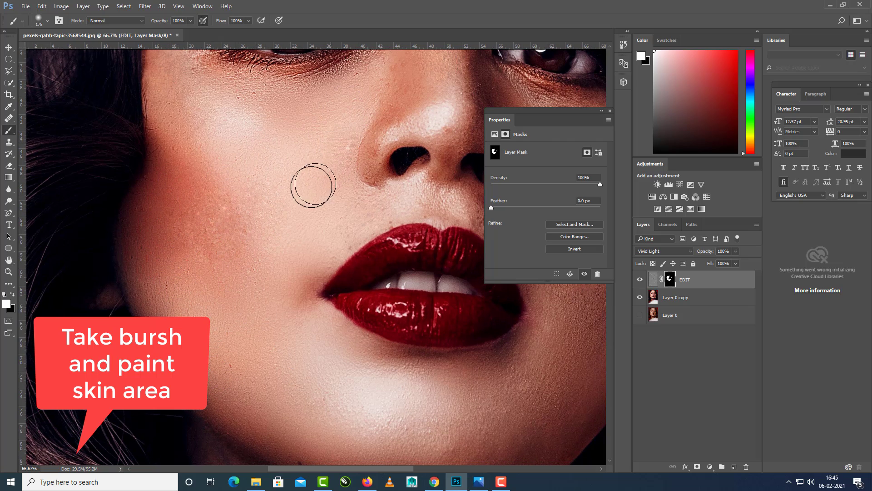
Paint white on the EDIT mask over the nose, the upper lip area and the shaded cheek below the eye.
{"action": "left_click_drag", "start_coordinate": [313, 157], "coordinate": [273, 327]}
{"action": "mouse_move", "coordinate": [344, 230]}
{"action": "left_mouse_down"}
{"action": "mouse_move", "coordinate": [370, 178]}
{"action": "mouse_move", "coordinate": [391, 184]}
{"action": "mouse_move", "coordinate": [406, 146]}
{"action": "mouse_move", "coordinate": [409, 269]}
{"action": "mouse_move", "coordinate": [353, 269]}
{"action": "mouse_move", "coordinate": [314, 292]}
{"action": "mouse_move", "coordinate": [312, 314]}
{"action": "mouse_move", "coordinate": [395, 298]}
{"action": "mouse_move", "coordinate": [409, 318]}
{"action": "mouse_move", "coordinate": [417, 301]}
{"action": "mouse_move", "coordinate": [324, 271]}
{"action": "left_mouse_up"}
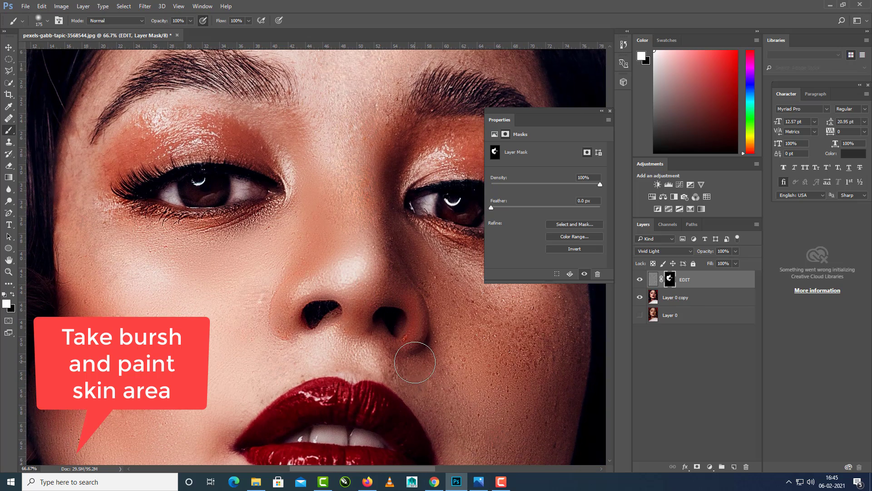
{"action": "mouse_move", "coordinate": [430, 347]}
{"action": "left_mouse_down"}
{"action": "mouse_move", "coordinate": [425, 372]}
{"action": "mouse_move", "coordinate": [446, 351]}
{"action": "mouse_move", "coordinate": [417, 378]}
{"action": "mouse_move", "coordinate": [419, 371]}
{"action": "left_mouse_up"}
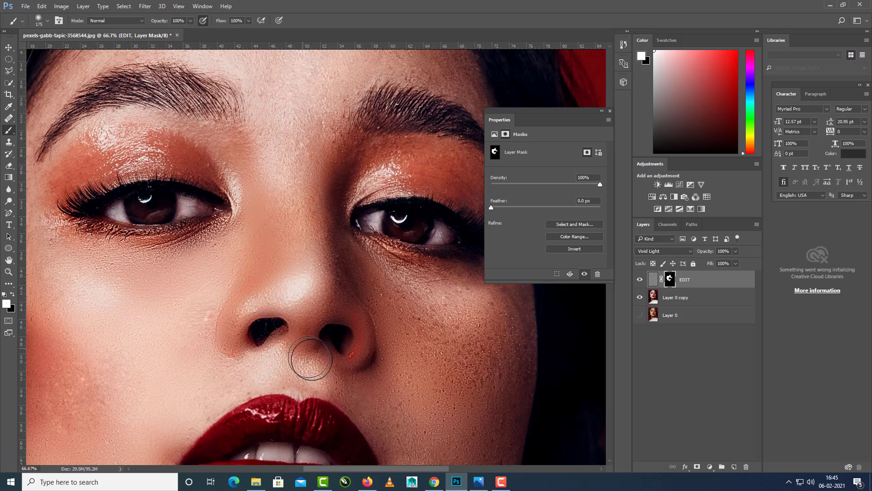
{"action": "left_click_drag", "start_coordinate": [353, 259], "coordinate": [315, 281]}
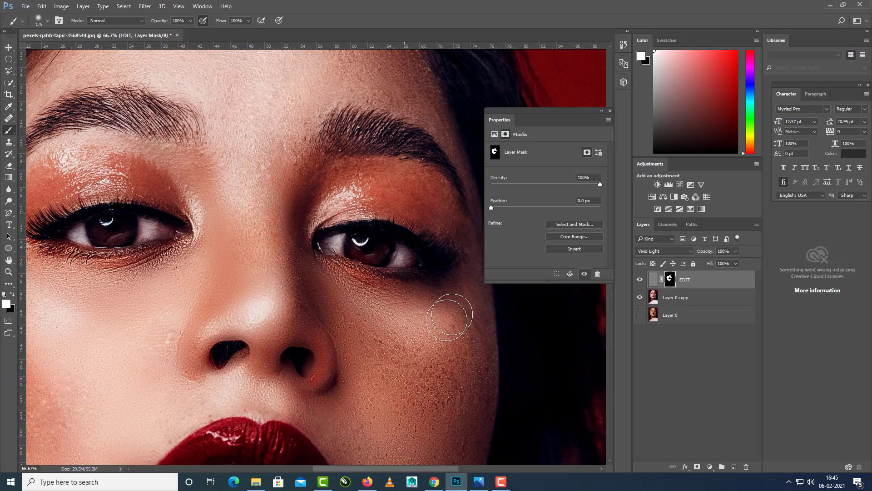
{"action": "mouse_move", "coordinate": [467, 388]}
{"action": "left_mouse_down"}
{"action": "mouse_move", "coordinate": [414, 307]}
{"action": "mouse_move", "coordinate": [365, 372]}
{"action": "left_mouse_up"}
{"action": "mouse_move", "coordinate": [362, 317]}
{"action": "left_mouse_down"}
{"action": "mouse_move", "coordinate": [373, 362]}
{"action": "mouse_move", "coordinate": [363, 340]}
{"action": "left_mouse_up"}
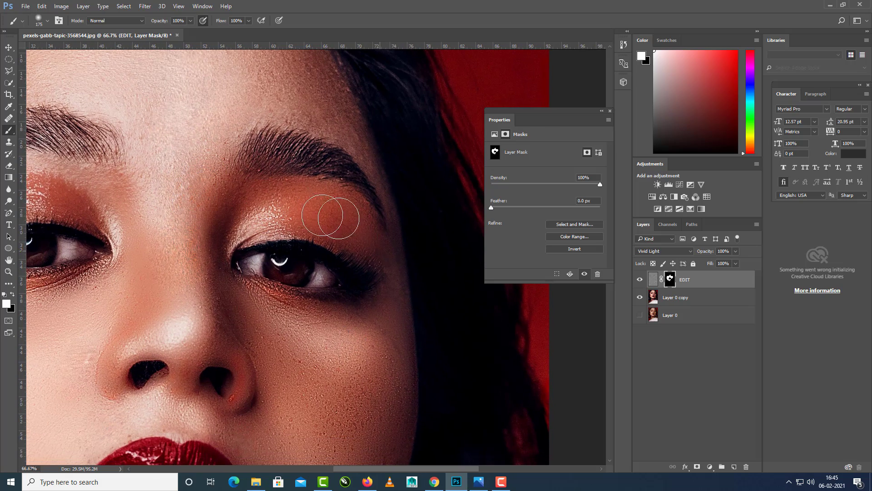
Paint the mask white over the shaded side of the forehead, reducing the brush to 90 px around the eyebrow.
{"action": "left_click_drag", "start_coordinate": [331, 199], "coordinate": [333, 298]}
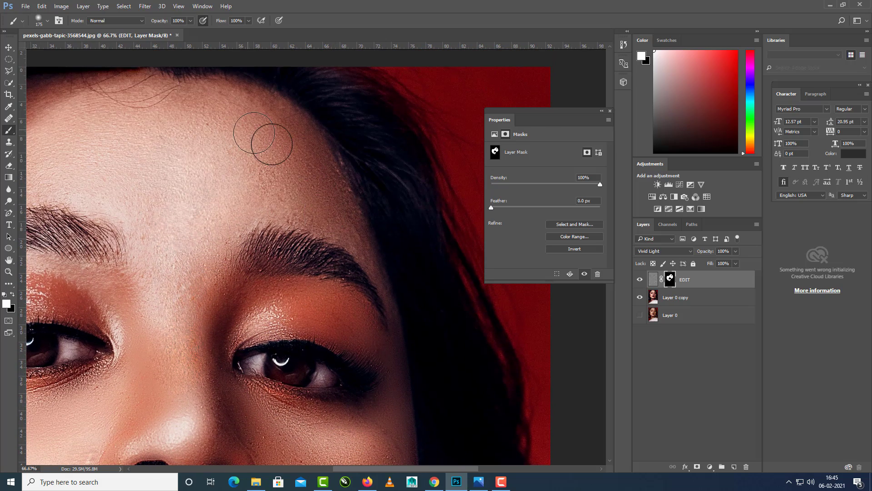
{"action": "mouse_move", "coordinate": [266, 147]}
{"action": "left_mouse_down"}
{"action": "mouse_move", "coordinate": [282, 194]}
{"action": "mouse_move", "coordinate": [330, 229]}
{"action": "mouse_move", "coordinate": [345, 214]}
{"action": "mouse_move", "coordinate": [384, 298]}
{"action": "left_mouse_up"}
{"action": "key", "text": "bracketleft"}
{"action": "key", "text": "bracketleft"}
{"action": "key", "text": "bracketleft"}
{"action": "key", "text": "bracketleft"}
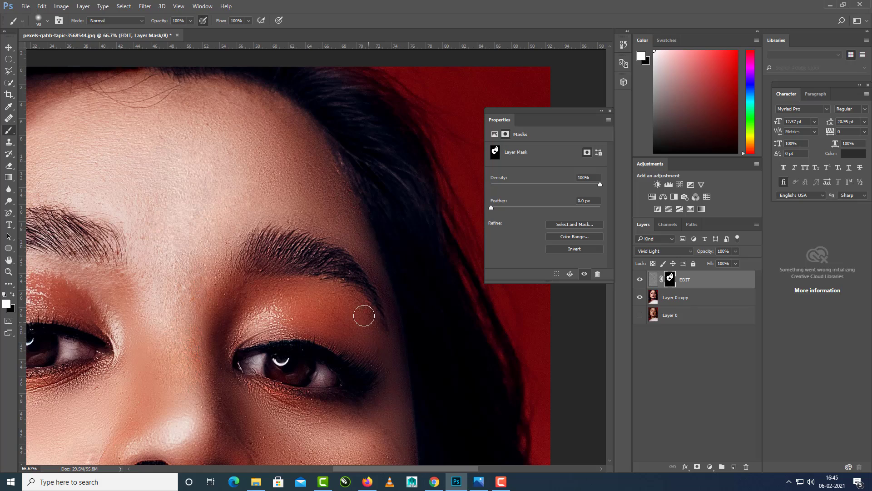
{"action": "left_click_drag", "start_coordinate": [273, 248], "coordinate": [359, 271]}
{"action": "left_click_drag", "start_coordinate": [311, 243], "coordinate": [344, 272]}
Enlarge the brush to 150 px and paint the EDIT mask white across the rest of the forehead.
{"action": "key", "text": "bracketright"}
{"action": "key", "text": "bracketright"}
{"action": "key", "text": "bracketright"}
{"action": "mouse_move", "coordinate": [340, 149]}
{"action": "left_mouse_down"}
{"action": "mouse_move", "coordinate": [241, 148]}
{"action": "mouse_move", "coordinate": [207, 161]}
{"action": "left_mouse_up"}
{"action": "left_click_drag", "start_coordinate": [278, 187], "coordinate": [357, 178]}
{"action": "left_click_drag", "start_coordinate": [175, 233], "coordinate": [248, 198]}
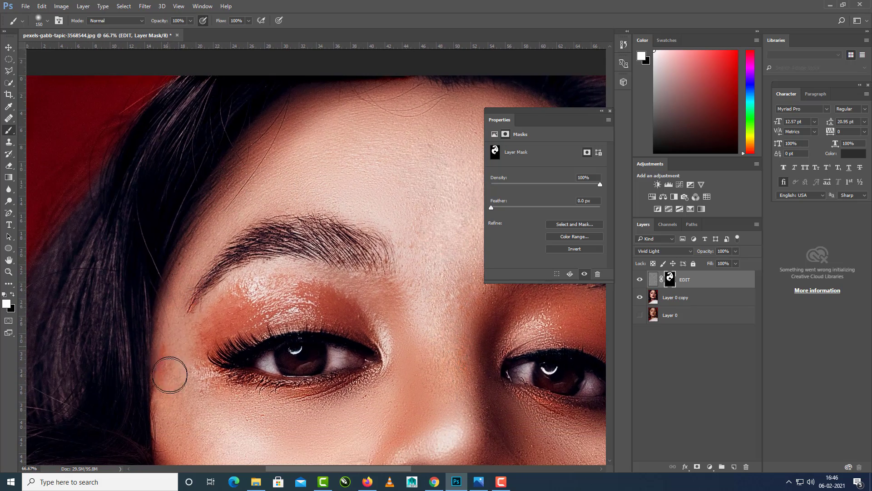
Paint white on the EDIT mask over the temple and the outer cheek next to the hair.
{"action": "scroll", "coordinate": [173, 383], "scroll_direction": "down", "scroll_amount": 3}
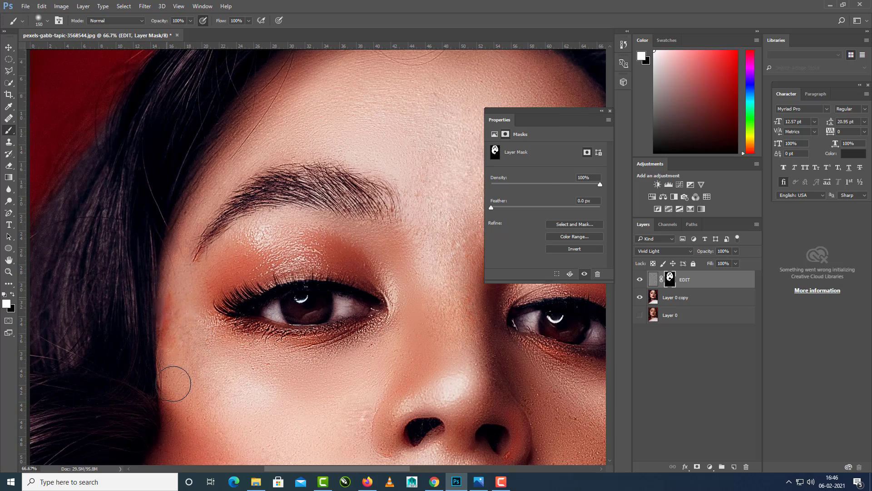
{"action": "scroll", "coordinate": [201, 341], "scroll_direction": "down", "scroll_amount": 3}
{"action": "scroll", "coordinate": [228, 312], "scroll_direction": "down", "scroll_amount": 3}
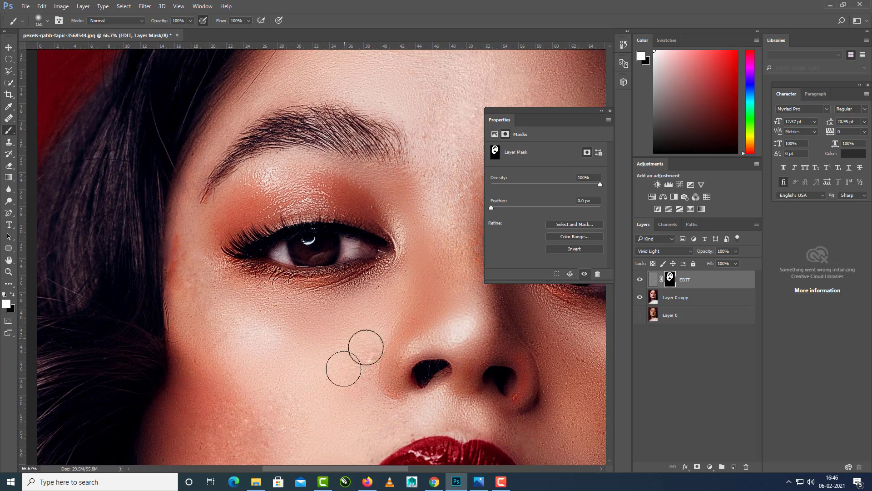
{"action": "left_click_drag", "start_coordinate": [303, 388], "coordinate": [163, 306]}
Touch up the EDIT mask with white over the remaining rough skin on the shaded cheek, jaw and nose area.
{"action": "key", "text": "ctrl+minus"}
{"action": "left_click_drag", "start_coordinate": [421, 322], "coordinate": [415, 288]}
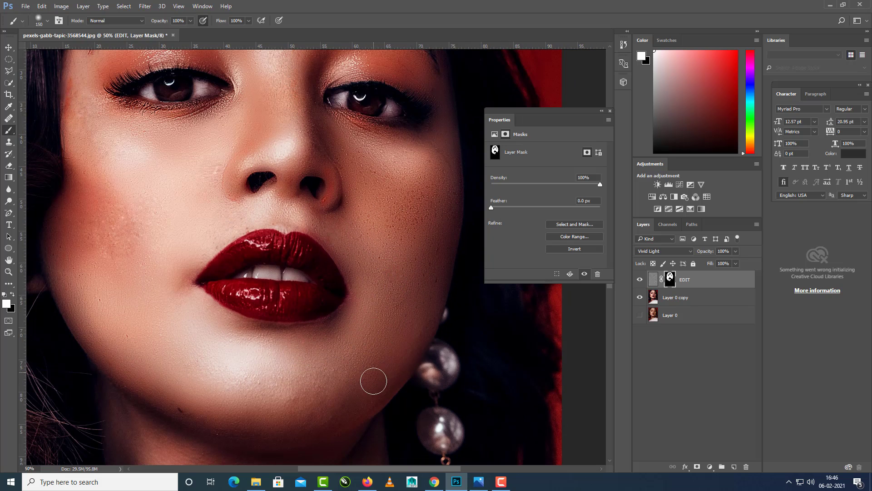
{"action": "left_click_drag", "start_coordinate": [375, 253], "coordinate": [362, 304]}
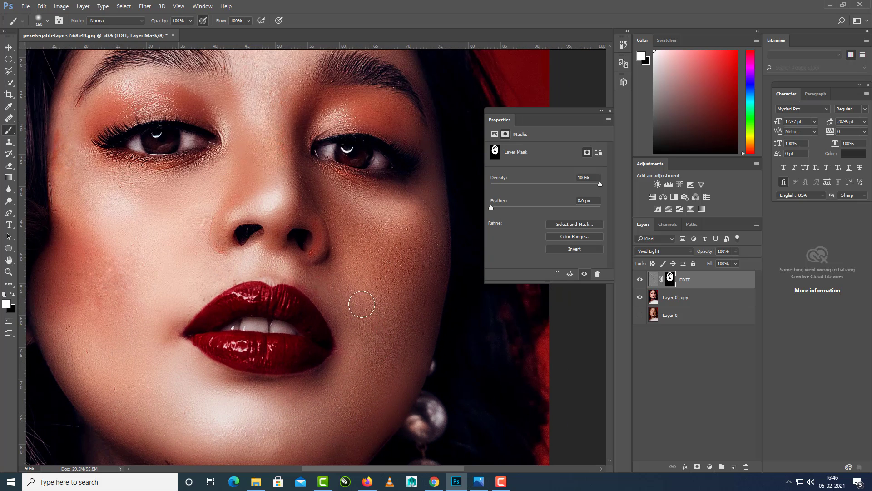
{"action": "left_click_drag", "start_coordinate": [321, 270], "coordinate": [358, 262]}
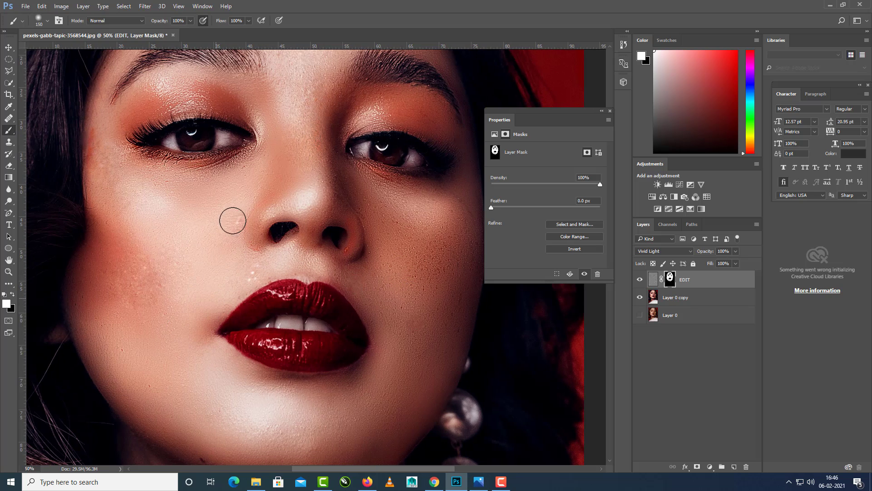
{"action": "left_click_drag", "start_coordinate": [408, 299], "coordinate": [407, 341]}
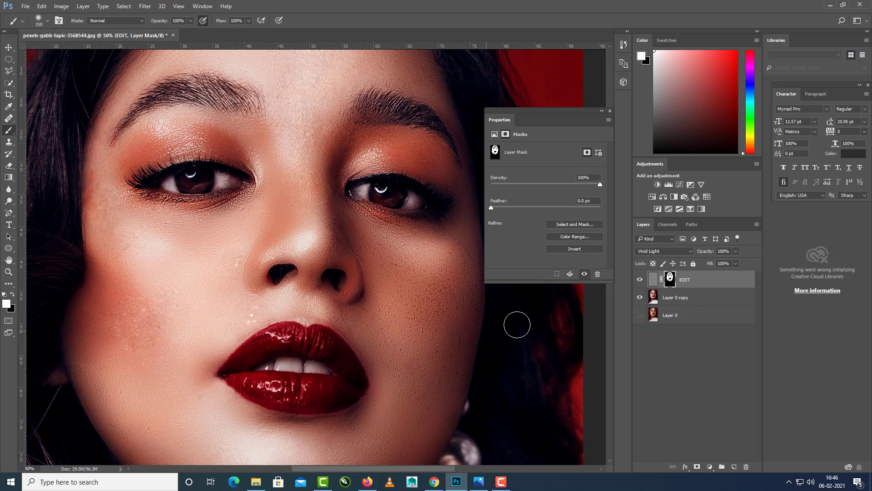
{"action": "left_click", "coordinate": [687, 299]}
{"action": "left_click", "coordinate": [653, 280]}
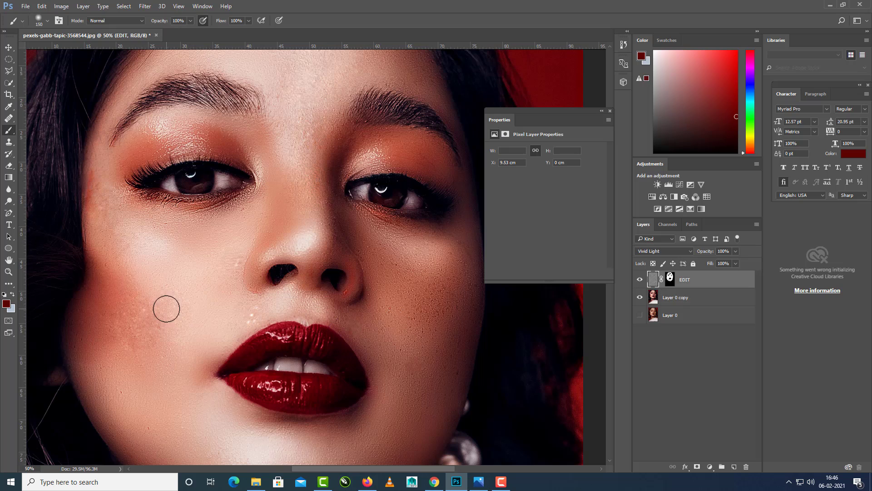
{"action": "left_click", "coordinate": [9, 305]}
{"action": "type", "text": "fff"}
{"action": "key", "text": "Return"}
{"action": "left_click_drag", "start_coordinate": [265, 304], "coordinate": [234, 325]}
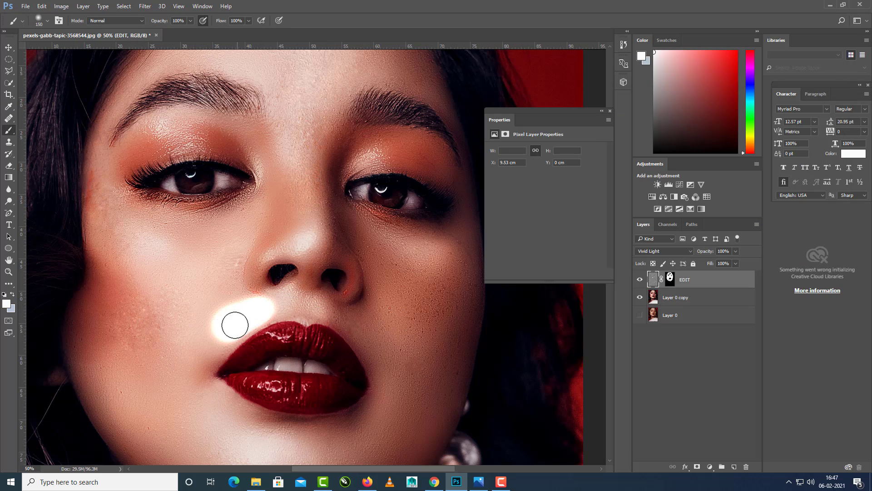
{"action": "key", "text": "ctrl+z"}
{"action": "left_click", "coordinate": [670, 278]}
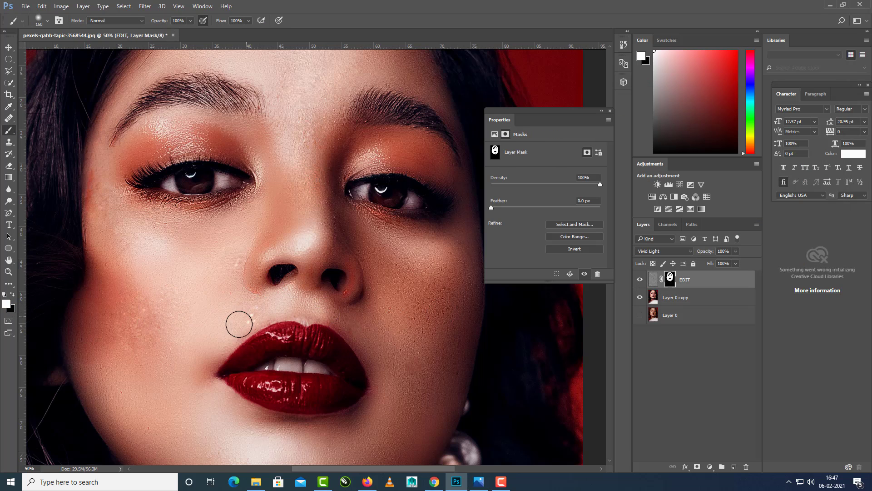
Paint black on the EDIT mask over the bright specks beside the nostril and above the upper lip.
{"action": "left_click", "coordinate": [14, 296]}
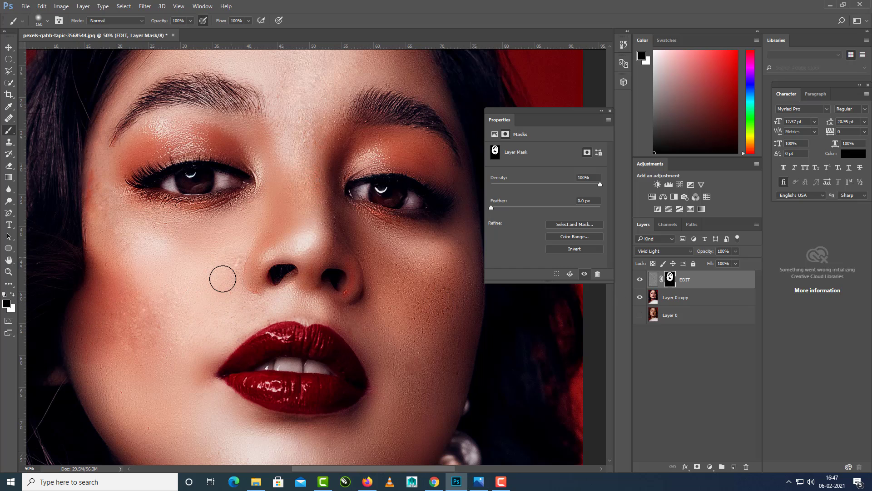
{"action": "left_click_drag", "start_coordinate": [298, 227], "coordinate": [300, 240]}
{"action": "mouse_move", "coordinate": [347, 312]}
{"action": "left_mouse_down"}
{"action": "mouse_move", "coordinate": [326, 289]}
{"action": "mouse_move", "coordinate": [284, 283]}
{"action": "left_mouse_up"}
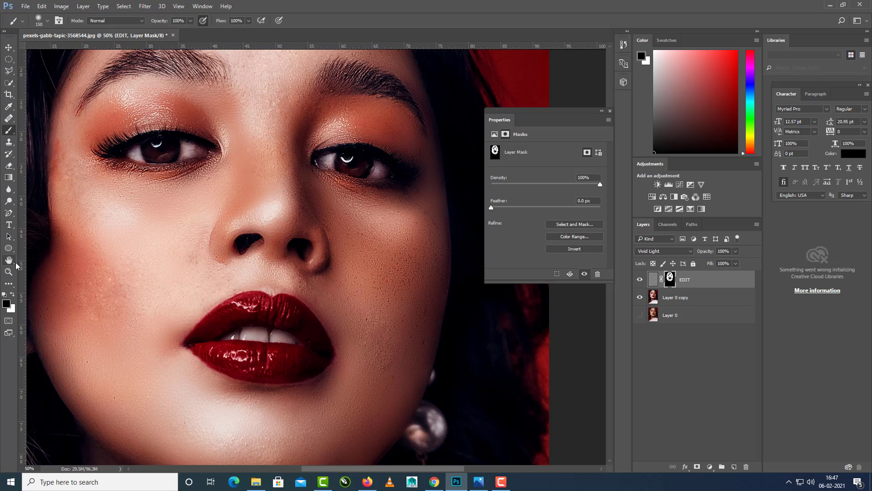
Compare the face with the EDIT layer hidden and shown, and extend its mask in white over the neck.
{"action": "left_click", "coordinate": [12, 295]}
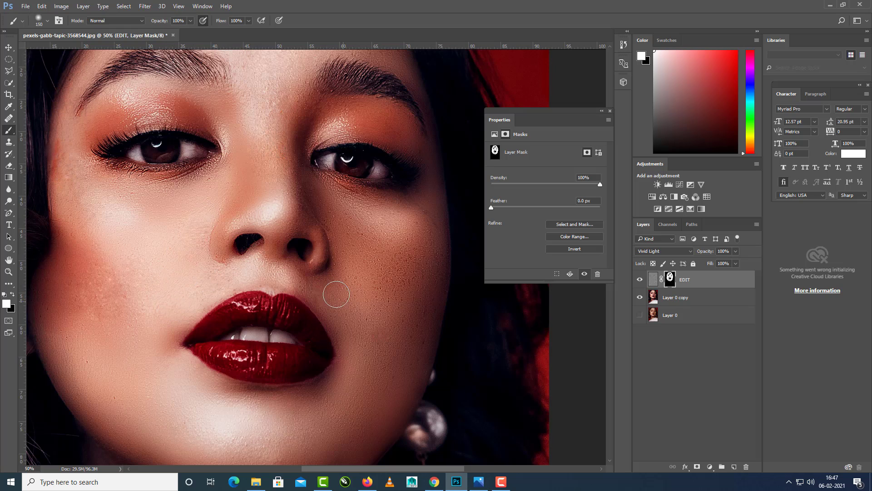
{"action": "left_click_drag", "start_coordinate": [381, 365], "coordinate": [392, 302]}
{"action": "left_click", "coordinate": [641, 279]}
{"action": "left_click", "coordinate": [641, 280]}
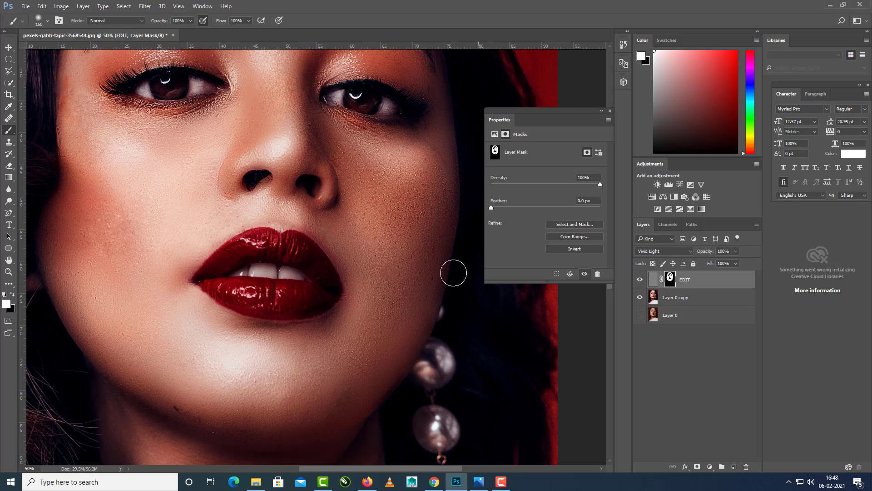
{"action": "left_click_drag", "start_coordinate": [299, 222], "coordinate": [302, 279]}
{"action": "left_click_drag", "start_coordinate": [107, 199], "coordinate": [115, 238]}
{"action": "mouse_move", "coordinate": [190, 318]}
{"action": "left_mouse_down"}
{"action": "mouse_move", "coordinate": [163, 259]}
{"action": "mouse_move", "coordinate": [164, 316]}
{"action": "left_mouse_up"}
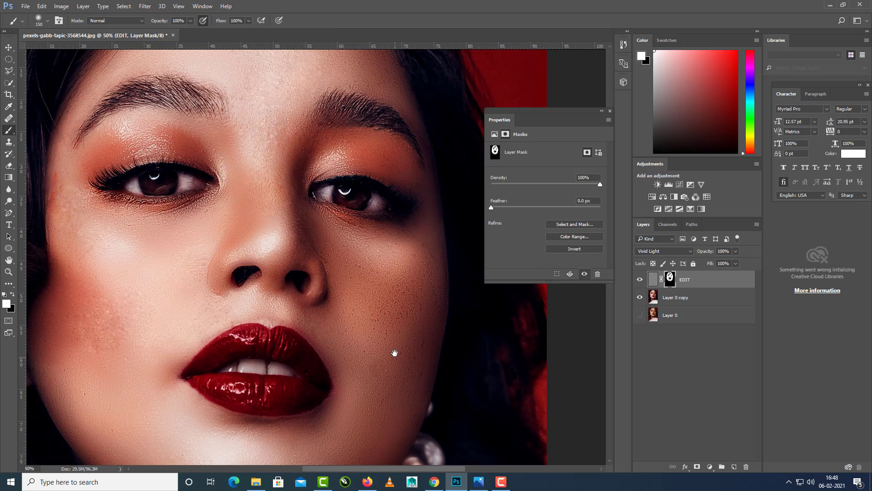
{"action": "left_click_drag", "start_coordinate": [395, 353], "coordinate": [444, 77]}
{"action": "left_click_drag", "start_coordinate": [340, 302], "coordinate": [340, 297]}
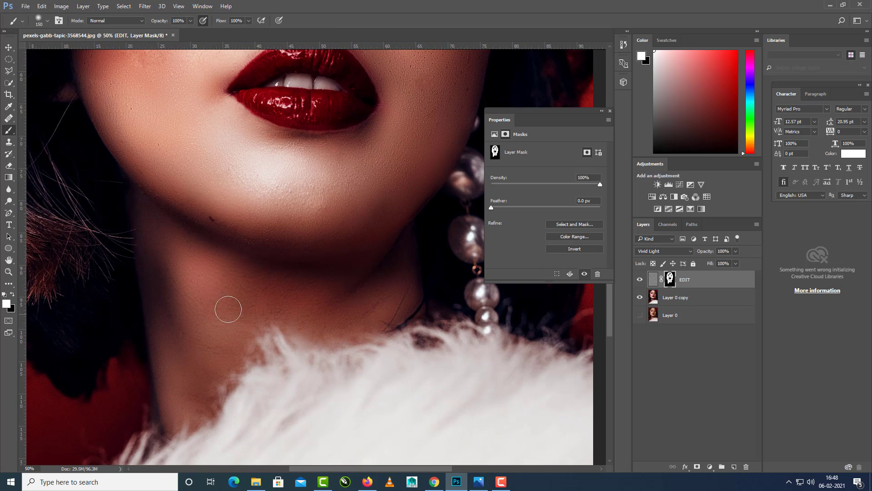
{"action": "mouse_move", "coordinate": [187, 261]}
{"action": "left_mouse_down"}
{"action": "mouse_move", "coordinate": [201, 294]}
{"action": "mouse_move", "coordinate": [202, 276]}
{"action": "left_mouse_up"}
Examine the skin smoothing over the whole portrait and closer up on the cheeks, eyes and forehead.
{"action": "left_click_drag", "start_coordinate": [260, 177], "coordinate": [282, 318]}
{"action": "key", "text": "ctrl+minus"}
{"action": "key", "text": "ctrl+minus"}
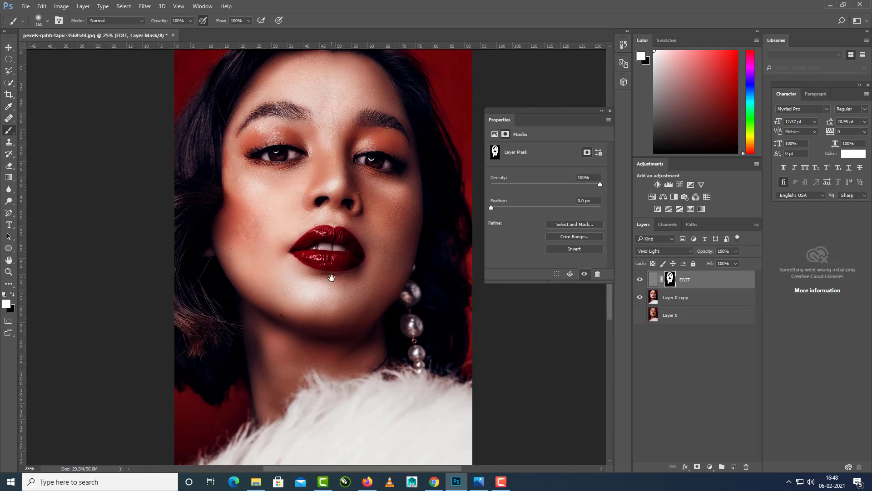
{"action": "left_click_drag", "start_coordinate": [331, 277], "coordinate": [335, 305]}
{"action": "key", "text": "ctrl+plus"}
{"action": "left_click_drag", "start_coordinate": [402, 224], "coordinate": [404, 262]}
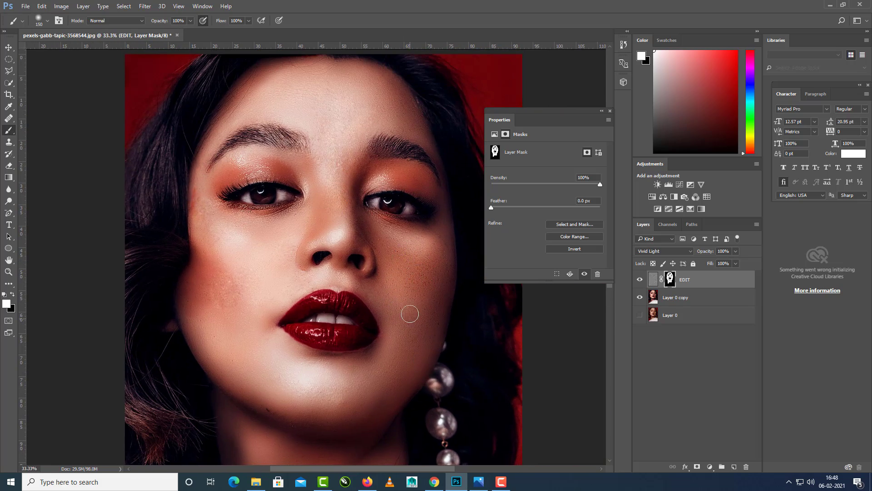
{"action": "key", "text": "ctrl+plus"}
{"action": "left_click_drag", "start_coordinate": [401, 294], "coordinate": [393, 305]}
{"action": "mouse_move", "coordinate": [186, 259]}
{"action": "left_mouse_down"}
{"action": "mouse_move", "coordinate": [214, 311]}
{"action": "mouse_move", "coordinate": [216, 341]}
{"action": "left_mouse_up"}
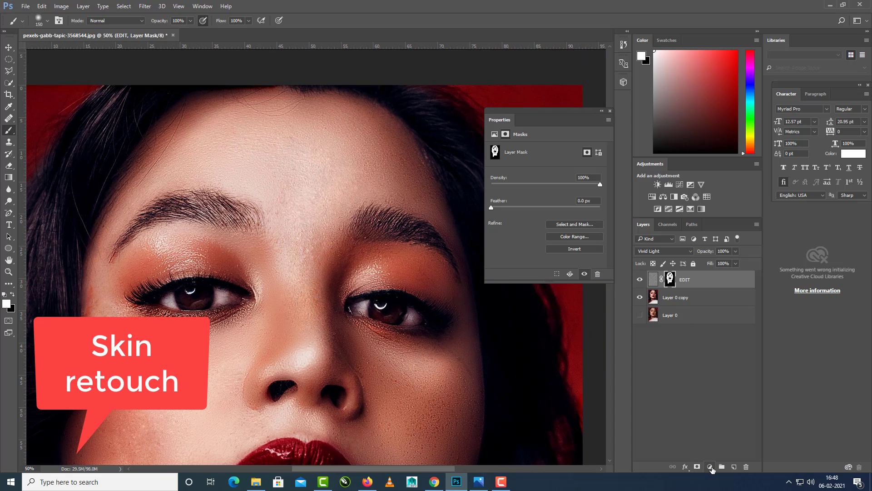
Add a Solid Color fill layer in pink #fe8ed3 and invert its mask to black.
{"action": "left_click", "coordinate": [711, 468]}
{"action": "left_click", "coordinate": [726, 273]}
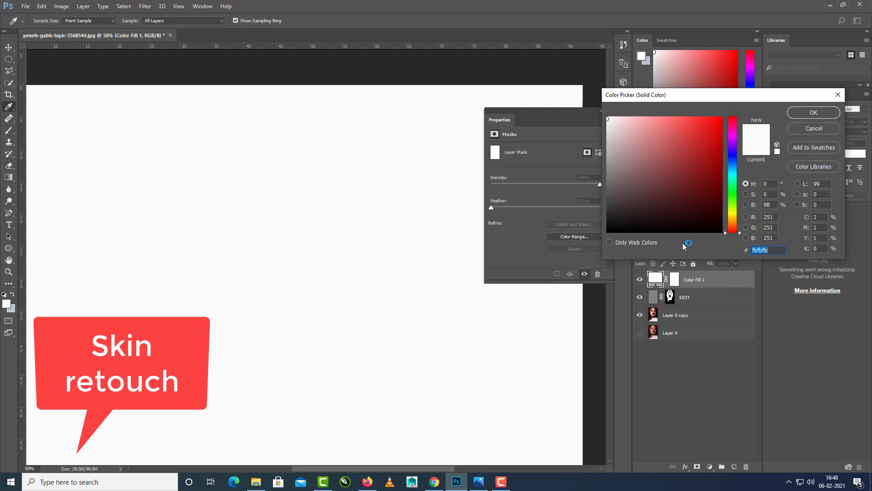
{"action": "left_click", "coordinate": [733, 224]}
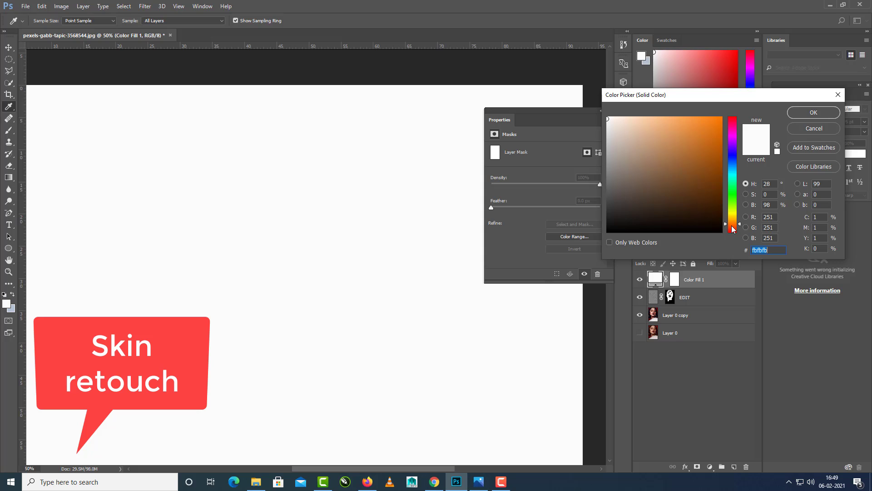
{"action": "left_click_drag", "start_coordinate": [732, 226], "coordinate": [732, 228]}
{"action": "left_click", "coordinate": [729, 129]}
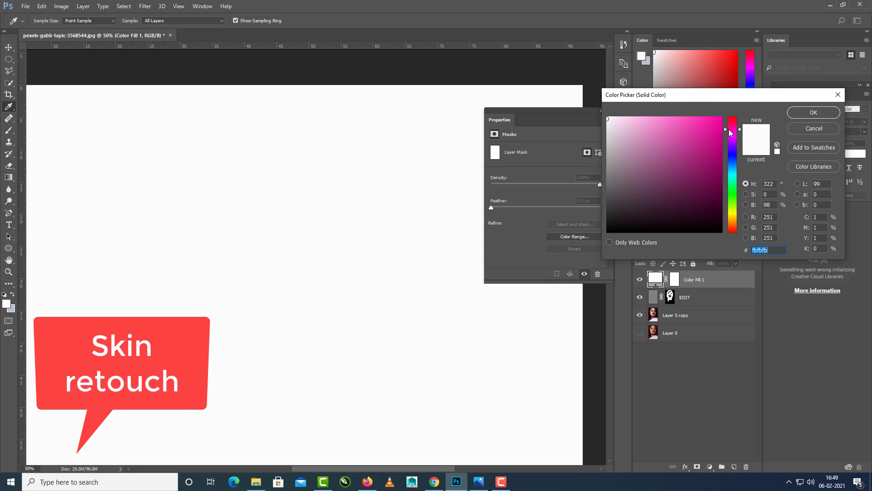
{"action": "left_click", "coordinate": [657, 120]}
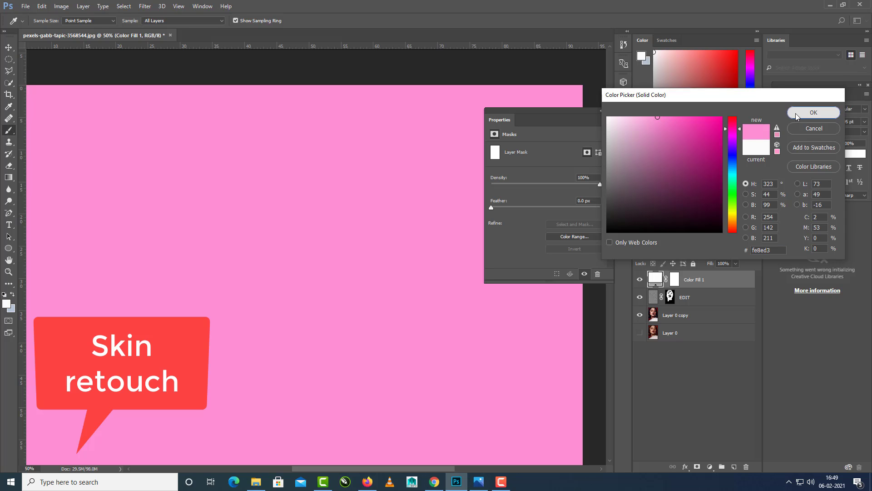
{"action": "left_click", "coordinate": [795, 113]}
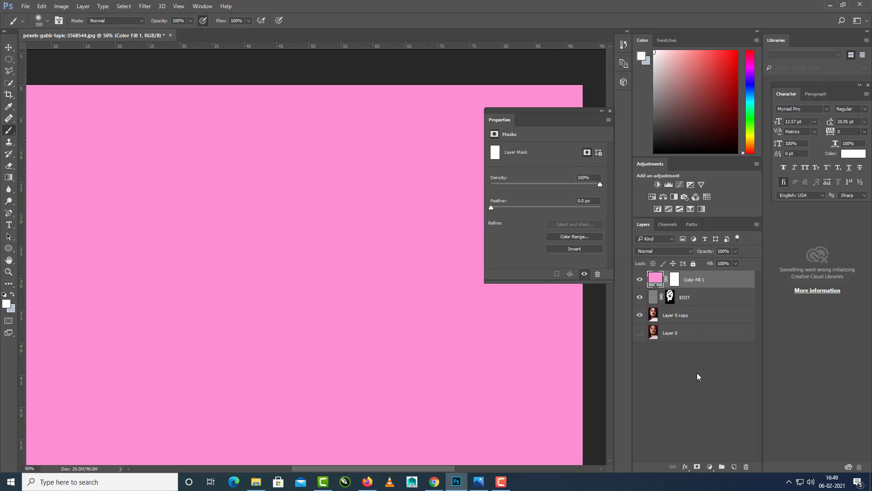
{"action": "left_click", "coordinate": [678, 282]}
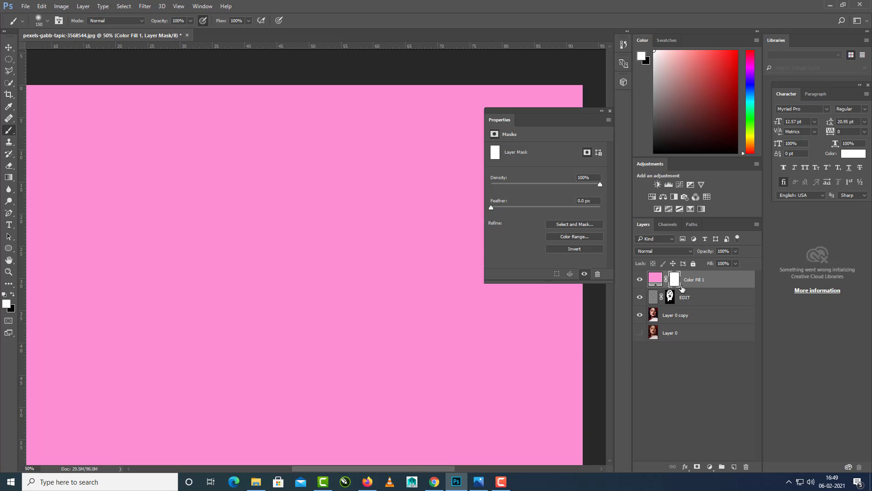
{"action": "key", "text": "ctrl+i"}
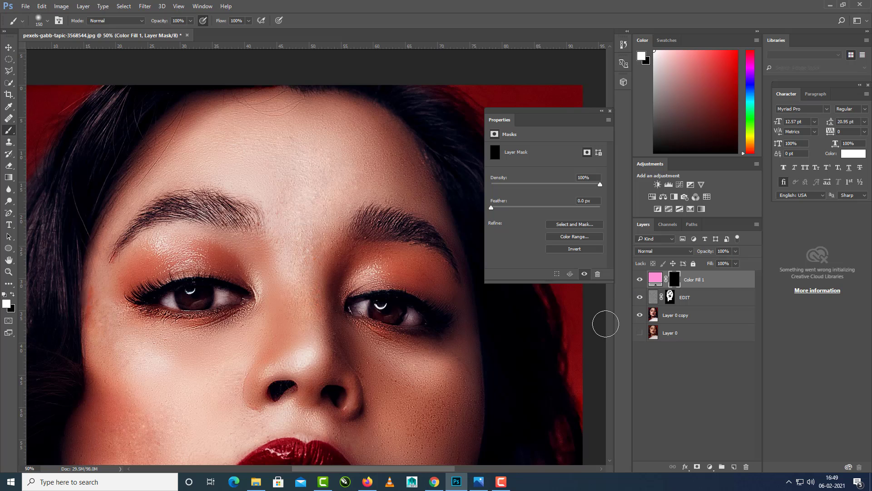
Change the fill layer's colour to the reddish brown #7f2e26 sampled from the outer blushed cheek.
{"action": "left_click", "coordinate": [657, 278]}
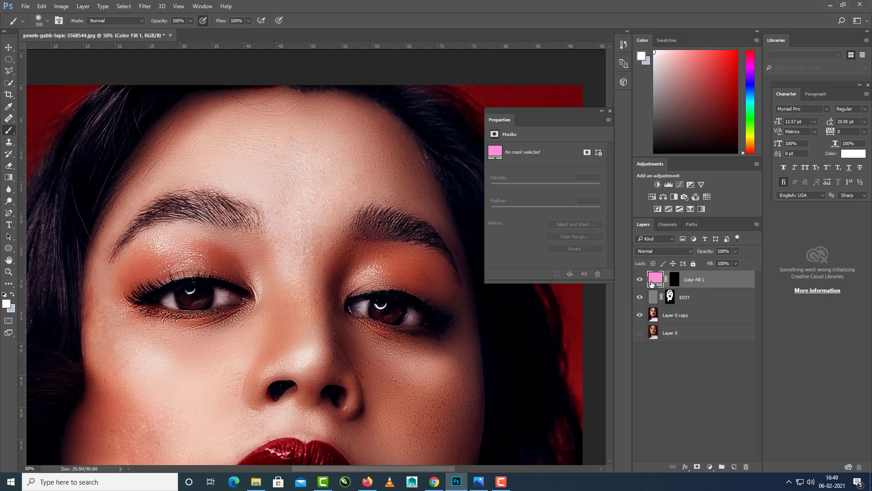
{"action": "double_click", "coordinate": [654, 280]}
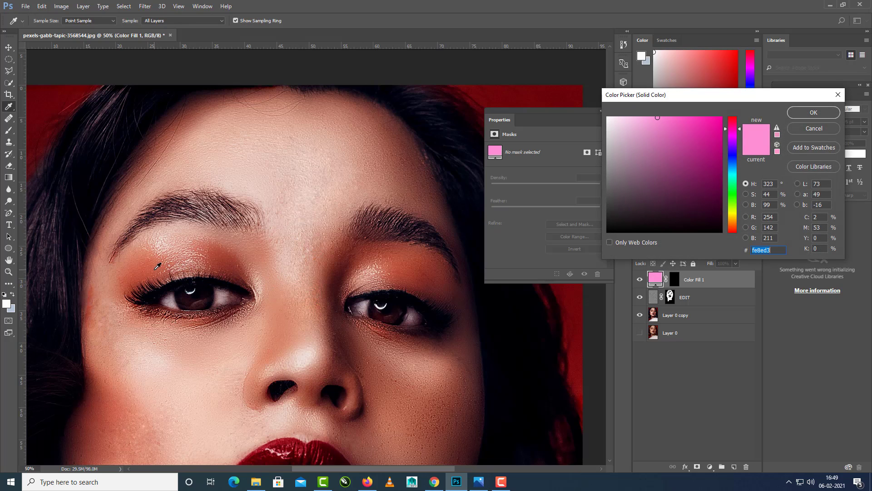
{"action": "left_click", "coordinate": [96, 403]}
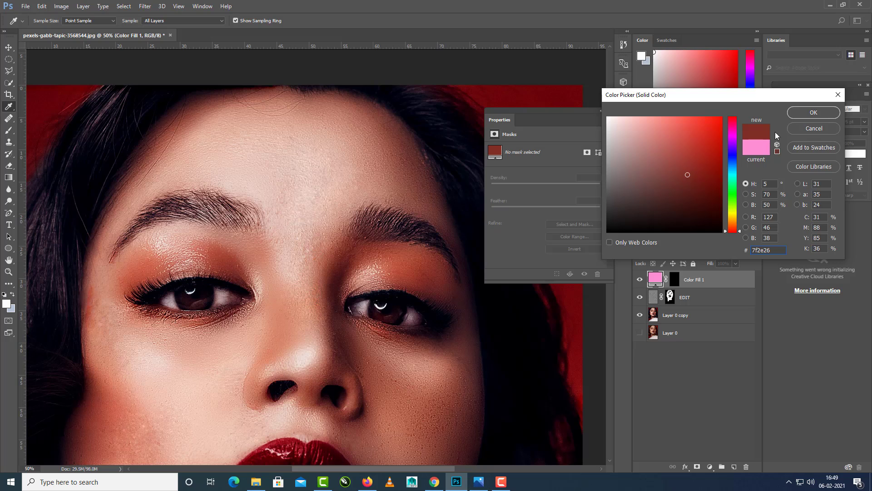
{"action": "left_click", "coordinate": [800, 111]}
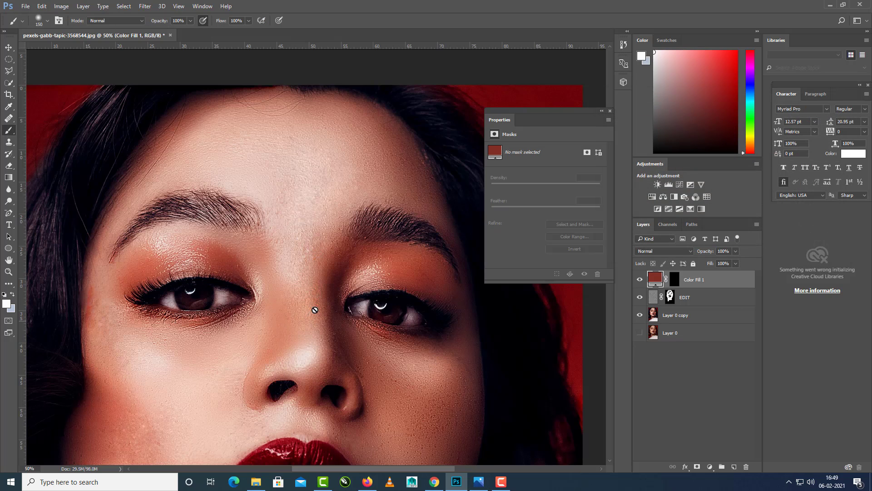
Try painting white on the colour fill's mask over the blushed cheek, and undo the stroke.
{"action": "left_click_drag", "start_coordinate": [377, 316], "coordinate": [378, 299]}
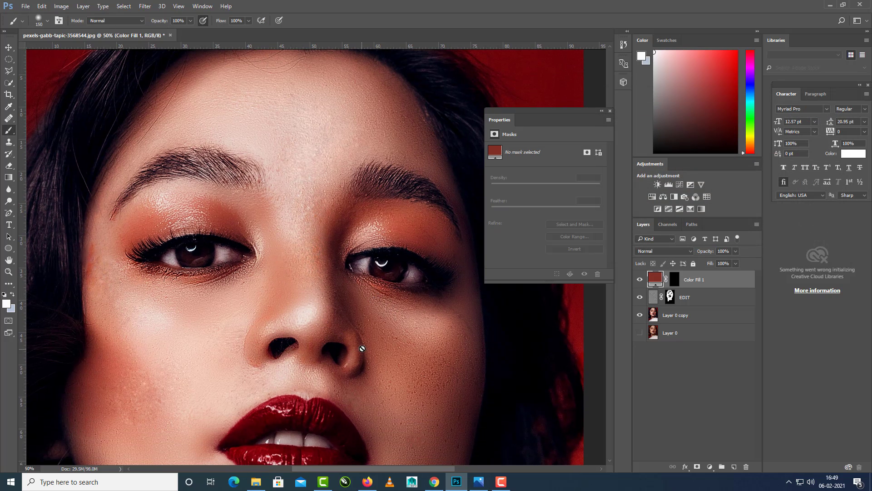
{"action": "left_click", "coordinate": [671, 284]}
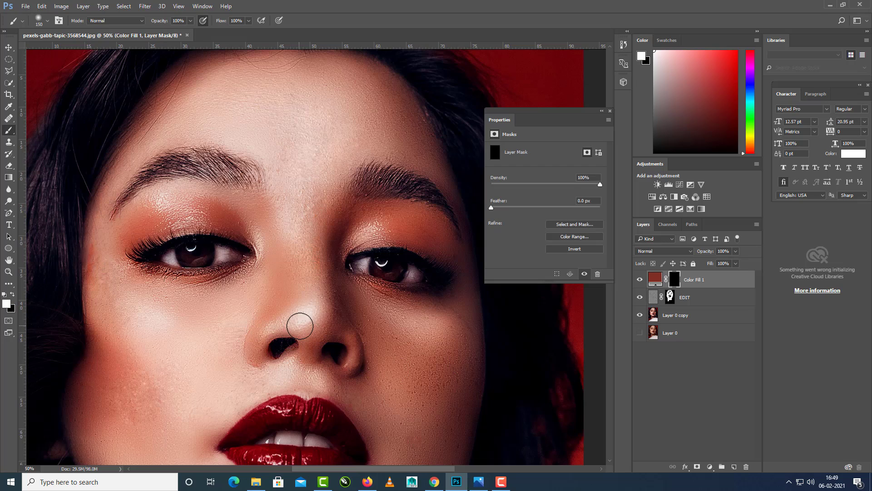
{"action": "key", "text": "ctrl+plus"}
{"action": "left_click_drag", "start_coordinate": [363, 340], "coordinate": [292, 280]}
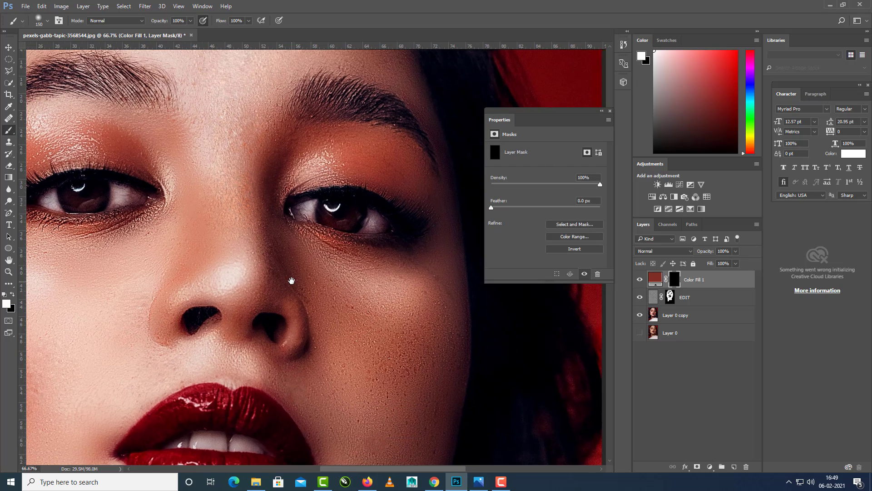
{"action": "left_click_drag", "start_coordinate": [375, 325], "coordinate": [343, 306]}
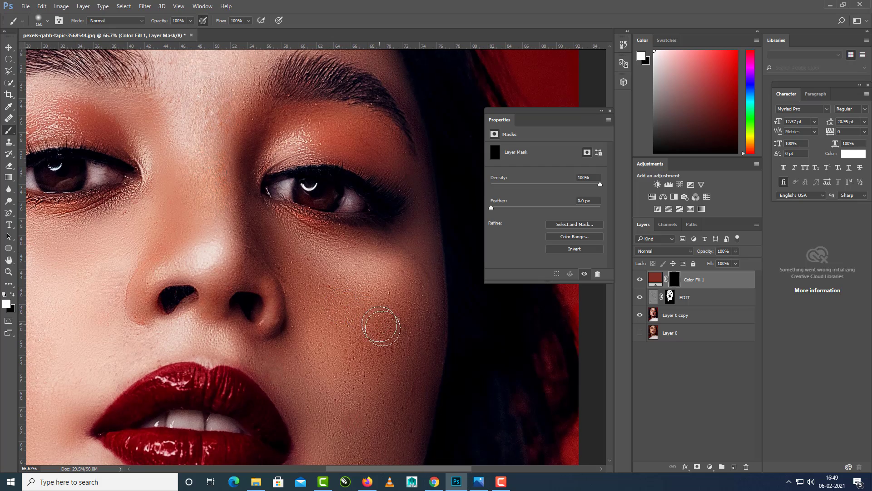
{"action": "left_click_drag", "start_coordinate": [255, 336], "coordinate": [473, 307]}
{"action": "left_click_drag", "start_coordinate": [145, 263], "coordinate": [189, 300]}
{"action": "key", "text": "ctrl+z"}
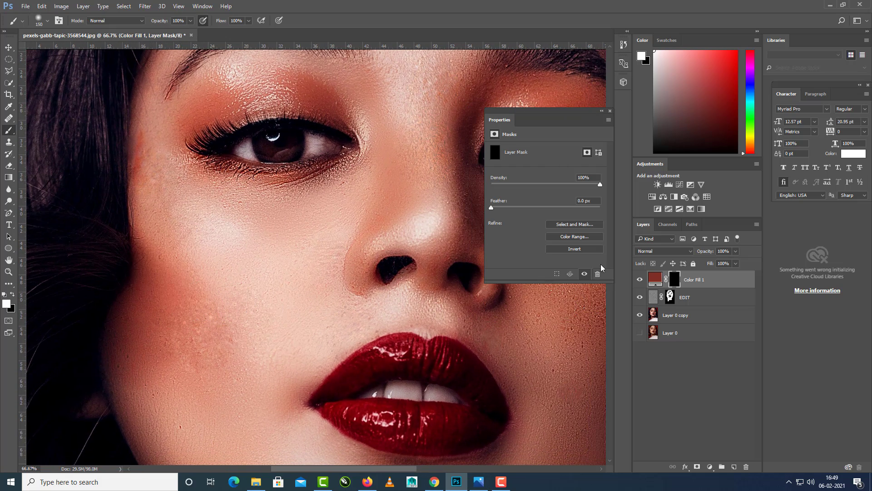
Set the colour fill layer's blending mode to Color and make its mask active for painting the blushed cheek.
{"action": "left_click", "coordinate": [680, 251]}
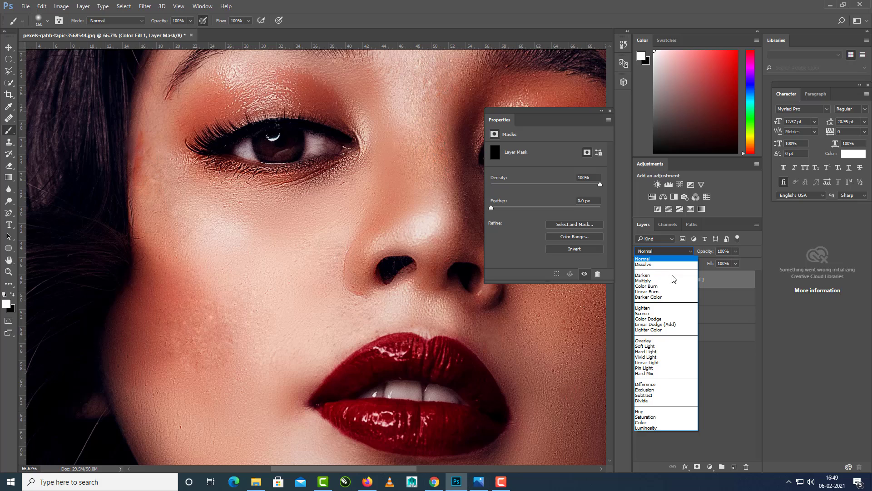
{"action": "left_click", "coordinate": [647, 416]}
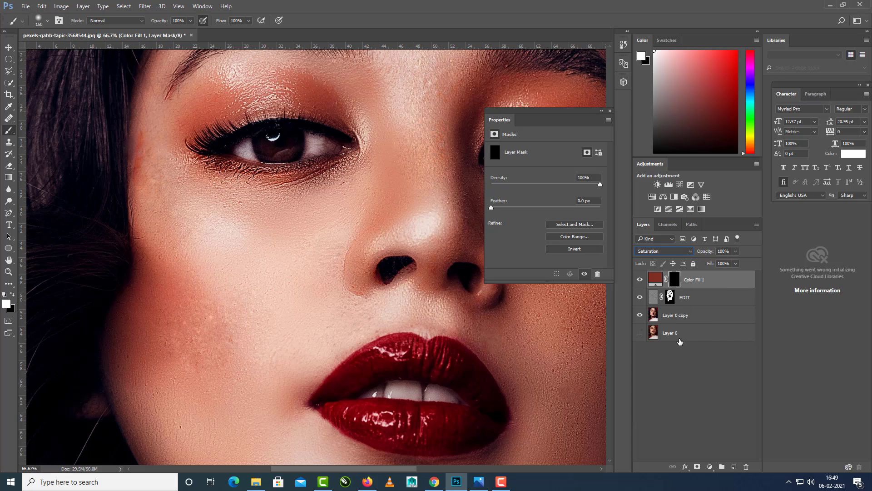
{"action": "left_click", "coordinate": [676, 252]}
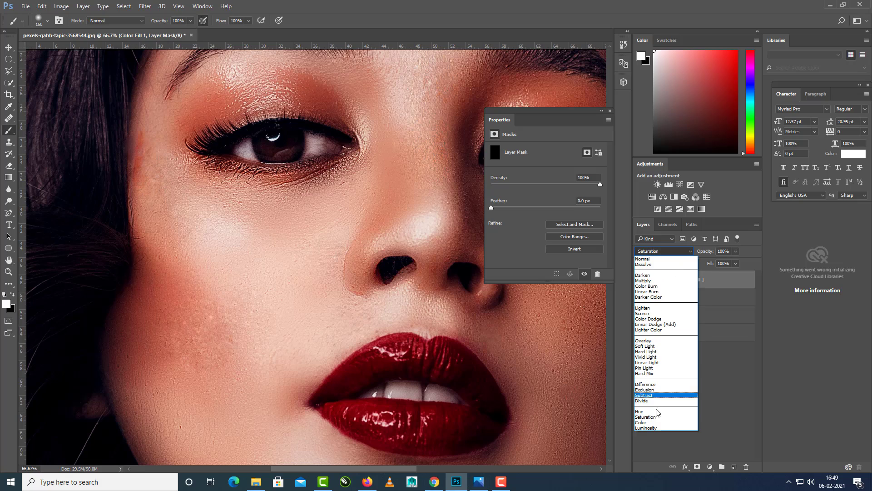
{"action": "left_click", "coordinate": [654, 424]}
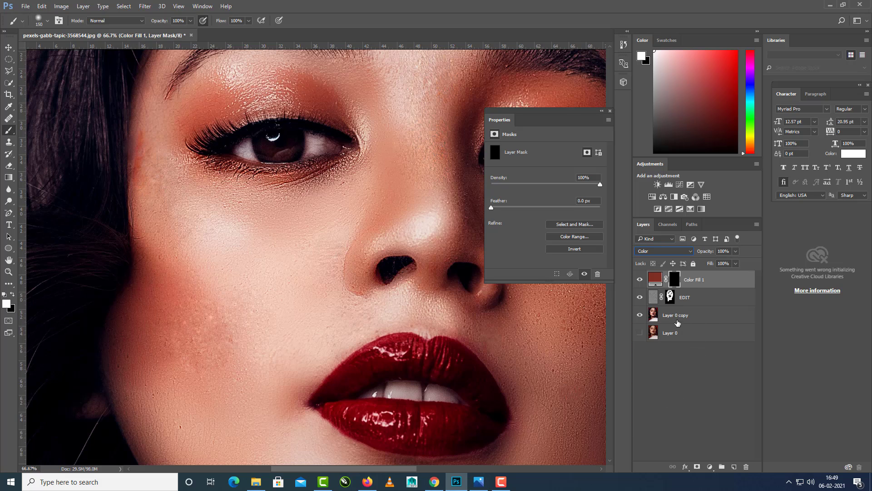
{"action": "left_click", "coordinate": [691, 300]}
{"action": "left_click", "coordinate": [690, 282]}
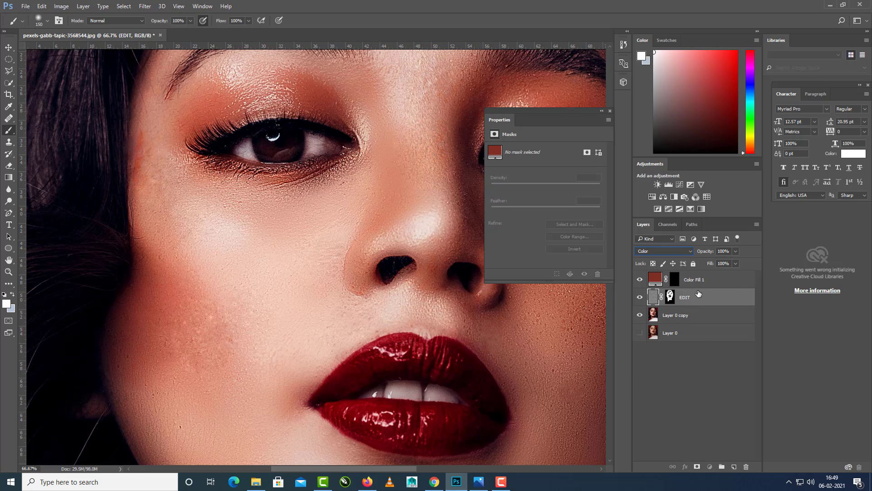
{"action": "left_click_drag", "start_coordinate": [220, 317], "coordinate": [251, 282]}
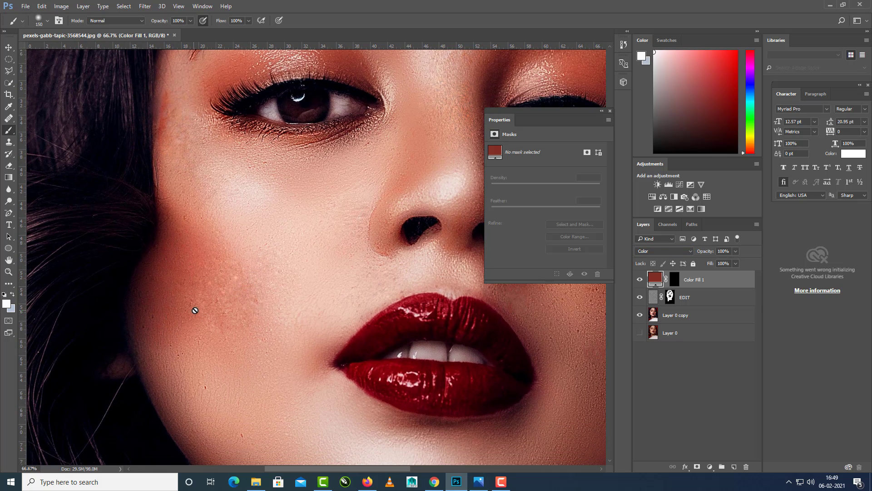
{"action": "left_click", "coordinate": [670, 280]}
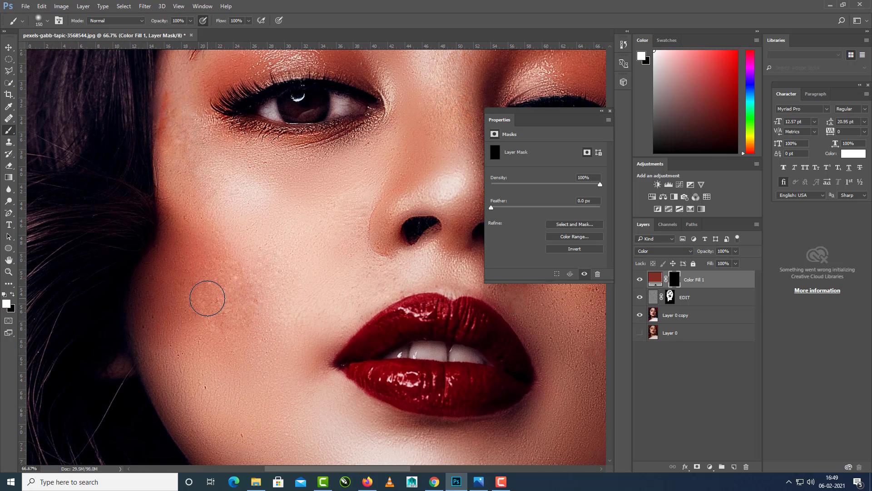
Change the colour fill layer's colour to the lighter reddish brown #a44335 sampled from the blushed cheek near the hair.
{"action": "left_click_drag", "start_coordinate": [202, 265], "coordinate": [248, 301]}
{"action": "mouse_move", "coordinate": [238, 291]}
{"action": "left_mouse_down"}
{"action": "mouse_move", "coordinate": [211, 273]}
{"action": "mouse_move", "coordinate": [245, 277]}
{"action": "mouse_move", "coordinate": [208, 259]}
{"action": "mouse_move", "coordinate": [211, 283]}
{"action": "mouse_move", "coordinate": [201, 301]}
{"action": "mouse_move", "coordinate": [263, 298]}
{"action": "left_mouse_up"}
{"action": "left_click", "coordinate": [655, 281]}
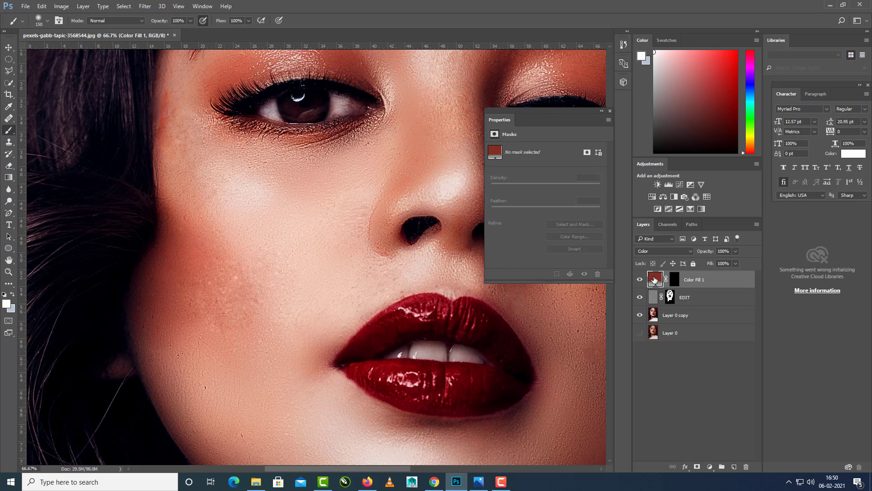
{"action": "double_click", "coordinate": [655, 280]}
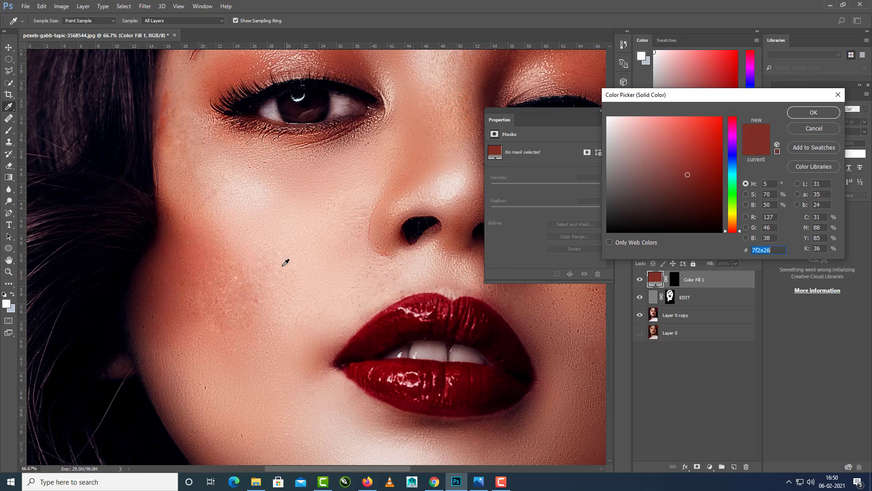
{"action": "left_click", "coordinate": [174, 260]}
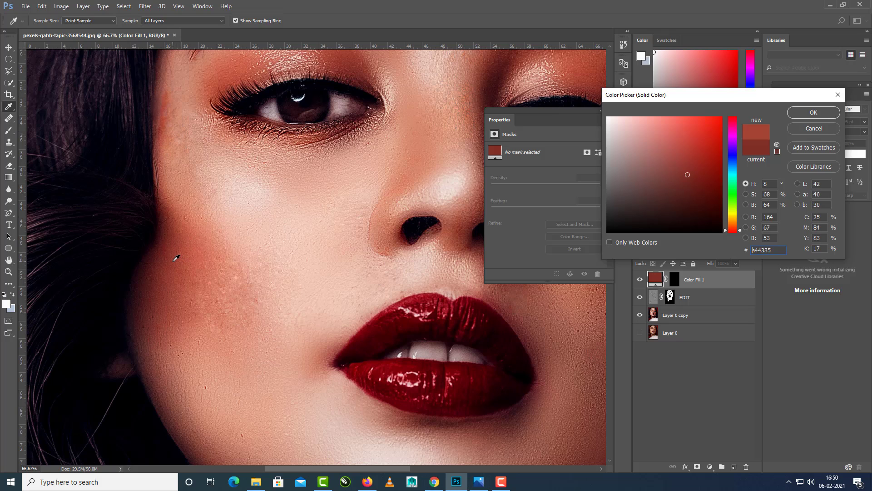
{"action": "left_click", "coordinate": [801, 113]}
{"action": "left_click", "coordinate": [689, 388]}
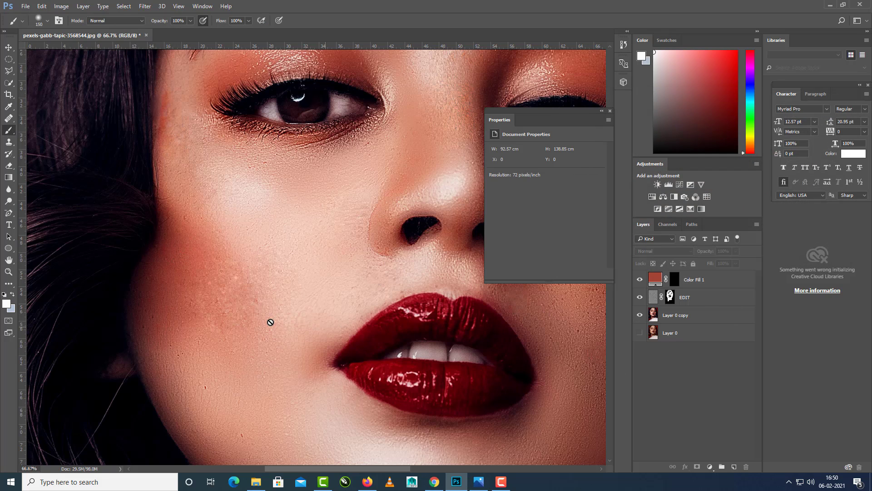
Paint white on the colour fill's mask over the blushed cheek, using a 300 px brush at 53% opacity and 47% flow.
{"action": "left_click", "coordinate": [675, 282]}
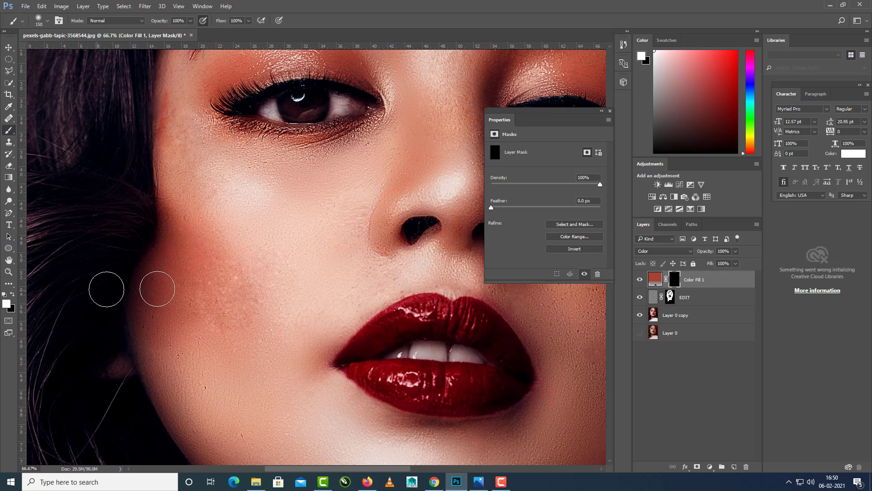
{"action": "left_click_drag", "start_coordinate": [244, 299], "coordinate": [241, 291]}
{"action": "key", "text": "bracketright"}
{"action": "key", "text": "bracketright"}
{"action": "key", "text": "bracketright"}
{"action": "key", "text": "bracketright"}
{"action": "left_click", "coordinate": [191, 22]}
{"action": "left_click_drag", "start_coordinate": [171, 32], "coordinate": [169, 32]}
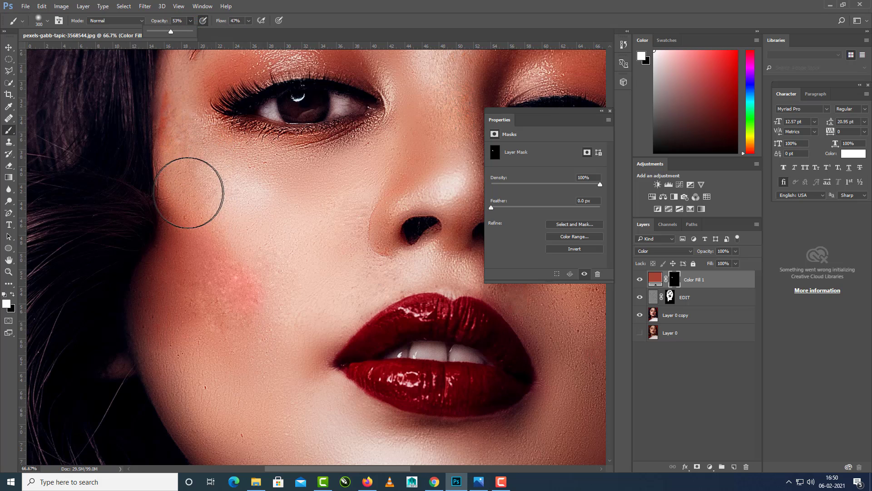
{"action": "mouse_move", "coordinate": [197, 225]}
{"action": "left_mouse_down"}
{"action": "mouse_move", "coordinate": [243, 331]}
{"action": "mouse_move", "coordinate": [195, 233]}
{"action": "mouse_move", "coordinate": [205, 239]}
{"action": "mouse_move", "coordinate": [194, 185]}
{"action": "mouse_move", "coordinate": [238, 251]}
{"action": "mouse_move", "coordinate": [265, 267]}
{"action": "mouse_move", "coordinate": [179, 356]}
{"action": "mouse_move", "coordinate": [157, 358]}
{"action": "mouse_move", "coordinate": [220, 255]}
{"action": "mouse_move", "coordinate": [176, 149]}
{"action": "mouse_move", "coordinate": [141, 175]}
{"action": "mouse_move", "coordinate": [266, 273]}
{"action": "mouse_move", "coordinate": [241, 240]}
{"action": "mouse_move", "coordinate": [277, 284]}
{"action": "mouse_move", "coordinate": [152, 389]}
{"action": "mouse_move", "coordinate": [212, 334]}
{"action": "mouse_move", "coordinate": [221, 352]}
{"action": "left_mouse_up"}
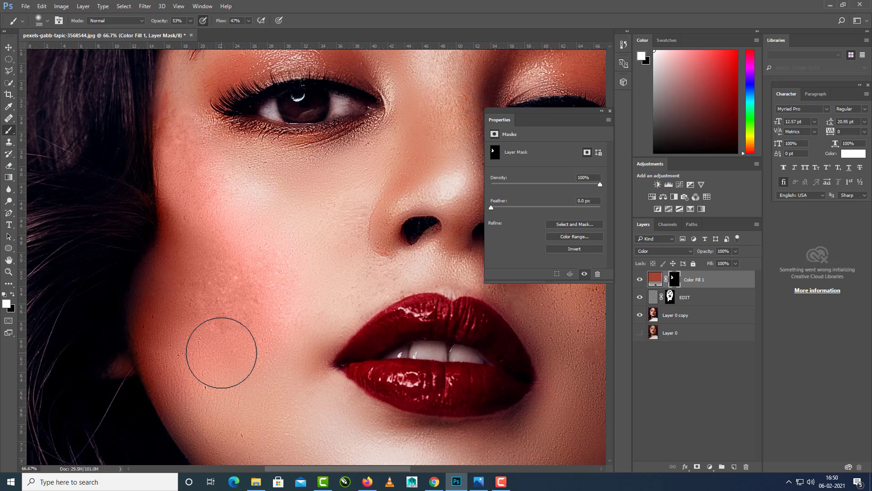
Paint white on the colour fill's mask over the freckled cheek on the earring side of the face.
{"action": "scroll", "coordinate": [222, 352], "scroll_direction": "down", "scroll_amount": 5}
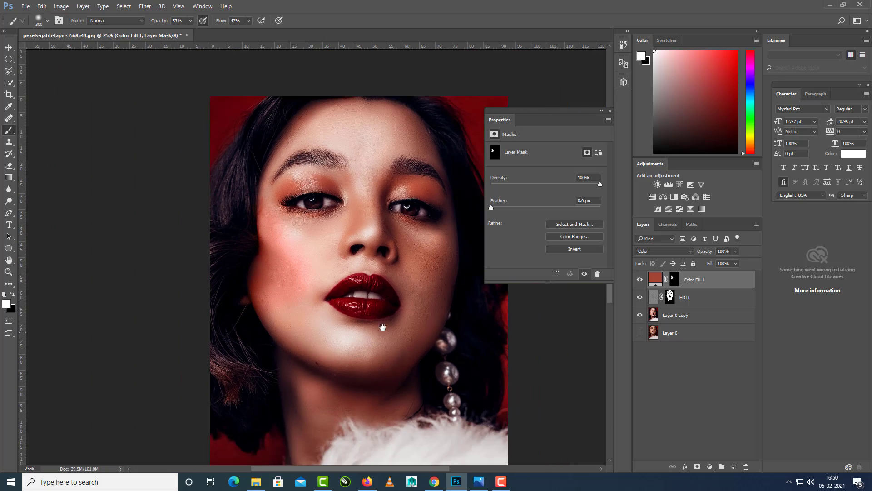
{"action": "left_click_drag", "start_coordinate": [383, 326], "coordinate": [340, 346]}
{"action": "key", "text": "ctrl+plus"}
{"action": "key", "text": "ctrl+plus"}
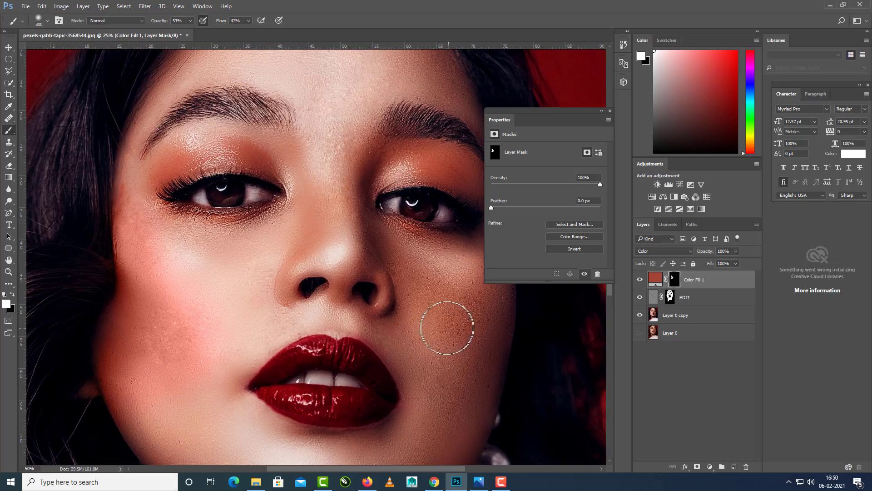
{"action": "mouse_move", "coordinate": [380, 308]}
{"action": "left_mouse_down"}
{"action": "mouse_move", "coordinate": [329, 254]}
{"action": "mouse_move", "coordinate": [327, 314]}
{"action": "left_mouse_up"}
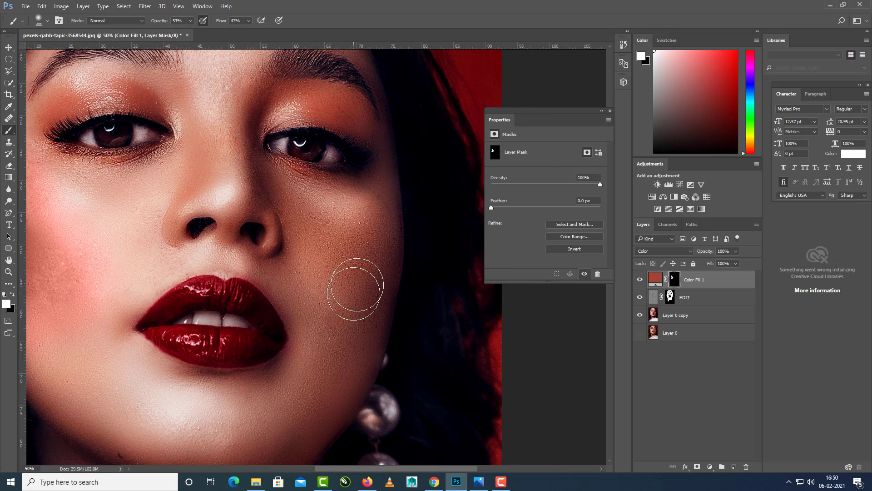
{"action": "left_click_drag", "start_coordinate": [336, 266], "coordinate": [330, 284]}
{"action": "mouse_move", "coordinate": [383, 244]}
{"action": "left_mouse_down"}
{"action": "mouse_move", "coordinate": [368, 302]}
{"action": "mouse_move", "coordinate": [349, 274]}
{"action": "left_mouse_up"}
{"action": "mouse_move", "coordinate": [332, 333]}
{"action": "left_mouse_down"}
{"action": "mouse_move", "coordinate": [366, 310]}
{"action": "mouse_move", "coordinate": [375, 288]}
{"action": "mouse_move", "coordinate": [353, 388]}
{"action": "mouse_move", "coordinate": [369, 347]}
{"action": "mouse_move", "coordinate": [349, 304]}
{"action": "mouse_move", "coordinate": [375, 345]}
{"action": "left_mouse_up"}
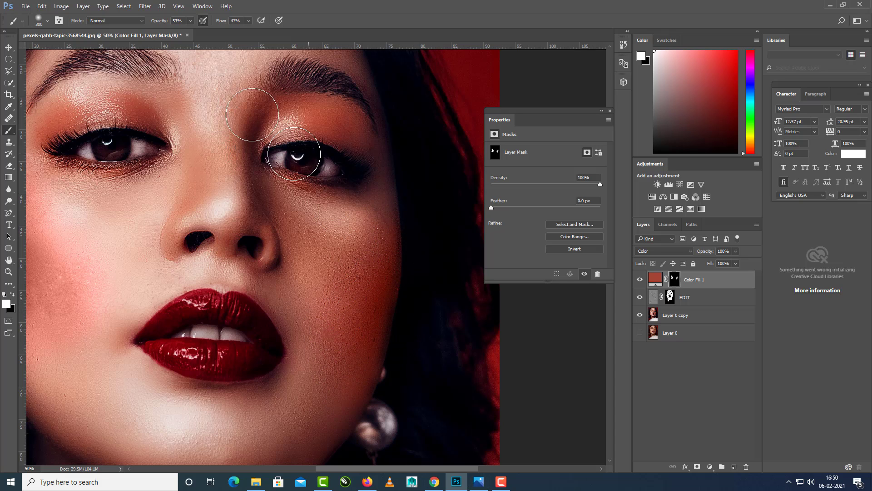
Lower the brush to 21% opacity and 15% flow, and soften the earring-side cheek's tint by painting black on the mask.
{"action": "left_click", "coordinate": [191, 20]}
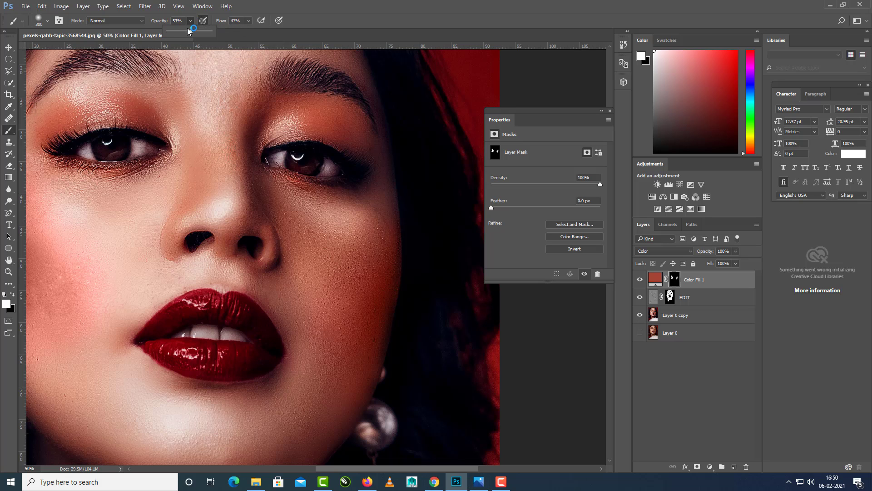
{"action": "left_click", "coordinate": [249, 21]}
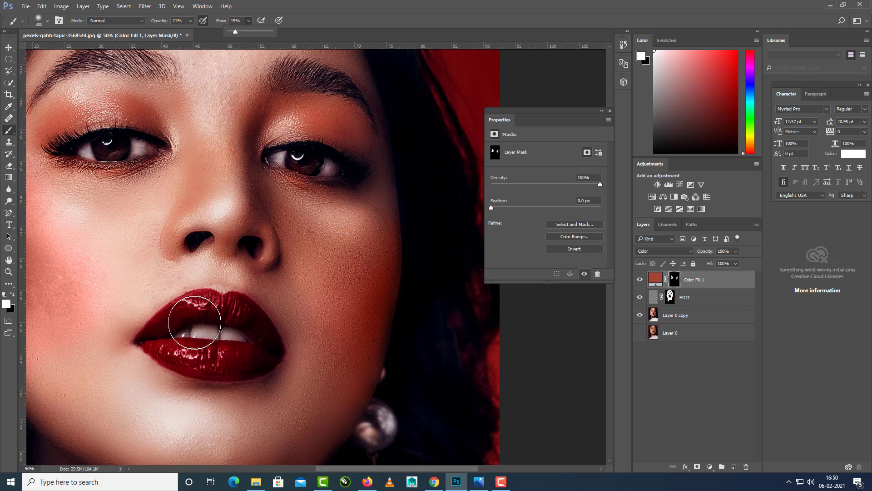
{"action": "left_click", "coordinate": [13, 294]}
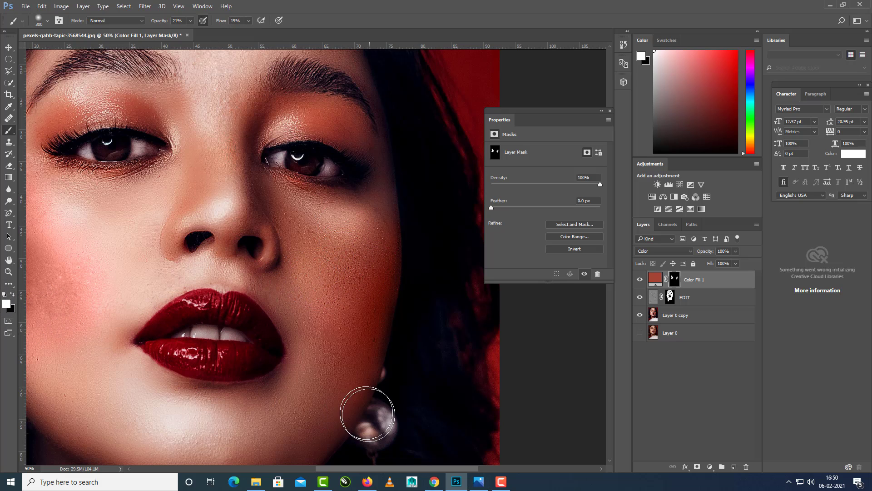
{"action": "mouse_move", "coordinate": [367, 415]}
{"action": "left_mouse_down"}
{"action": "mouse_move", "coordinate": [325, 305]}
{"action": "mouse_move", "coordinate": [351, 351]}
{"action": "mouse_move", "coordinate": [350, 308]}
{"action": "mouse_move", "coordinate": [353, 375]}
{"action": "mouse_move", "coordinate": [383, 318]}
{"action": "mouse_move", "coordinate": [355, 387]}
{"action": "mouse_move", "coordinate": [341, 280]}
{"action": "mouse_move", "coordinate": [357, 376]}
{"action": "mouse_move", "coordinate": [386, 272]}
{"action": "mouse_move", "coordinate": [356, 385]}
{"action": "mouse_move", "coordinate": [327, 335]}
{"action": "mouse_move", "coordinate": [334, 429]}
{"action": "mouse_move", "coordinate": [373, 304]}
{"action": "left_mouse_up"}
{"action": "left_click_drag", "start_coordinate": [372, 339], "coordinate": [376, 370]}
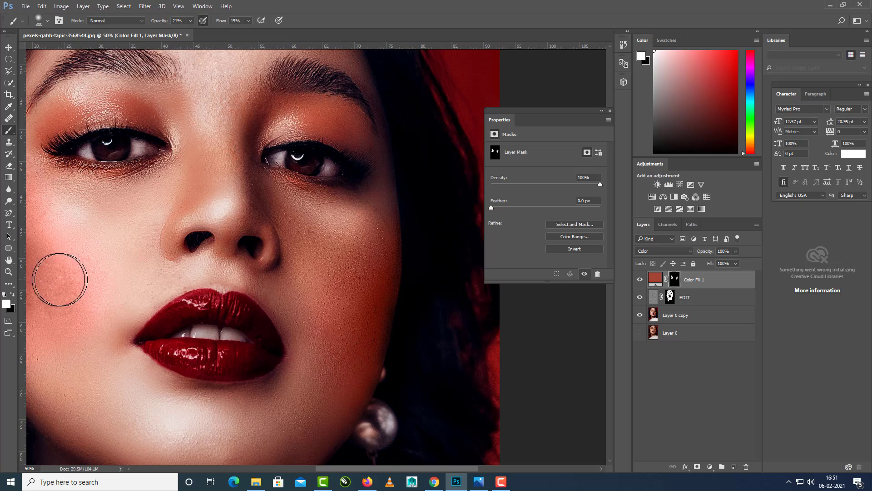
{"action": "left_click", "coordinate": [13, 294]}
{"action": "mouse_move", "coordinate": [348, 405]}
{"action": "left_mouse_down"}
{"action": "mouse_move", "coordinate": [326, 305]}
{"action": "mouse_move", "coordinate": [344, 398]}
{"action": "mouse_move", "coordinate": [352, 360]}
{"action": "mouse_move", "coordinate": [364, 352]}
{"action": "mouse_move", "coordinate": [359, 263]}
{"action": "mouse_move", "coordinate": [380, 214]}
{"action": "mouse_move", "coordinate": [391, 249]}
{"action": "mouse_move", "coordinate": [359, 347]}
{"action": "mouse_move", "coordinate": [342, 243]}
{"action": "left_mouse_up"}
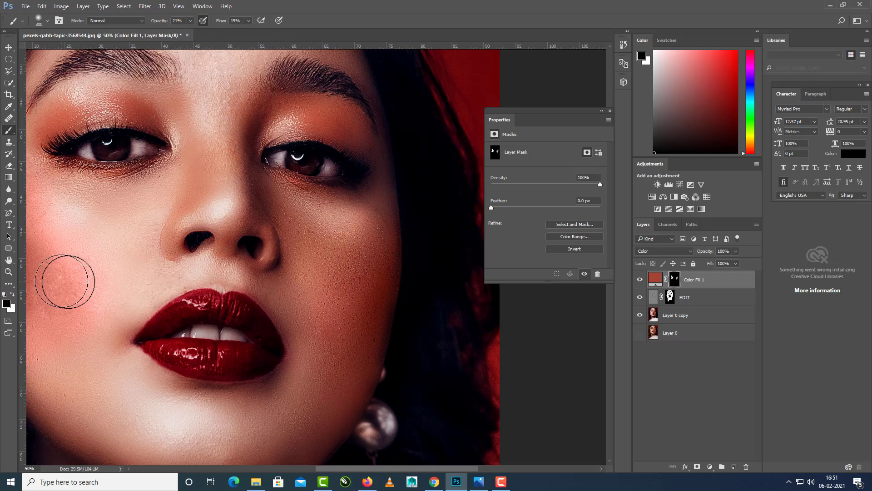
Paint white lightly on the mask below the earring-side eye, and reduce the brush size to 150 px.
{"action": "left_click", "coordinate": [12, 294]}
{"action": "mouse_move", "coordinate": [304, 216]}
{"action": "left_mouse_down"}
{"action": "mouse_move", "coordinate": [312, 260]}
{"action": "mouse_move", "coordinate": [376, 230]}
{"action": "left_mouse_up"}
{"action": "key", "text": "bracketleft"}
{"action": "key", "text": "bracketleft"}
{"action": "key", "text": "bracketleft"}
{"action": "key", "text": "bracketleft"}
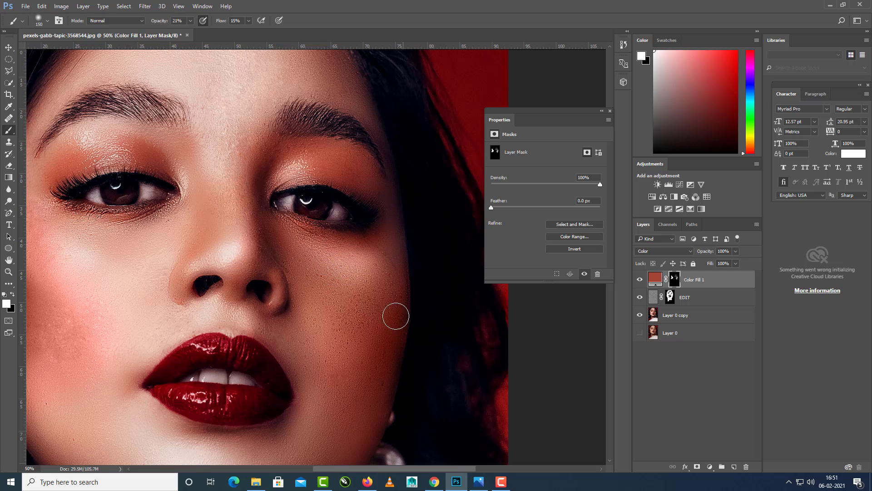
{"action": "left_click_drag", "start_coordinate": [199, 198], "coordinate": [310, 211]}
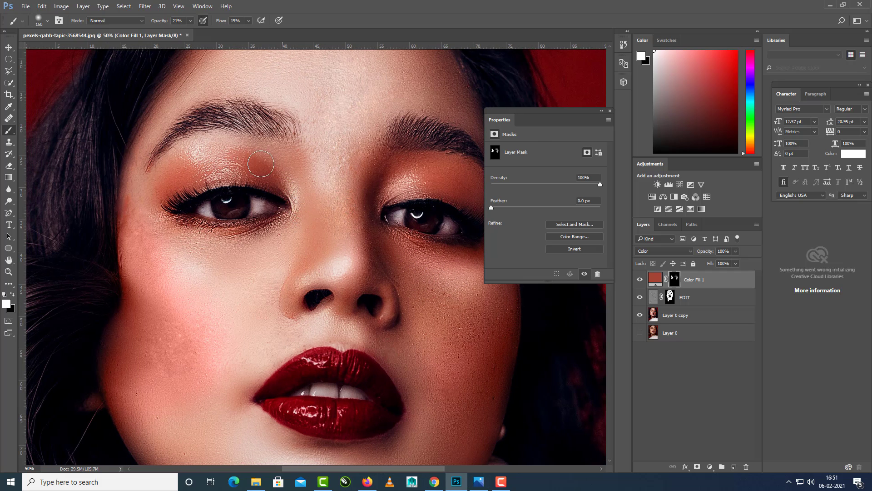
Set the colour fill layer's blending mode to Soft Light and check the blush across the face.
{"action": "left_click", "coordinate": [665, 250]}
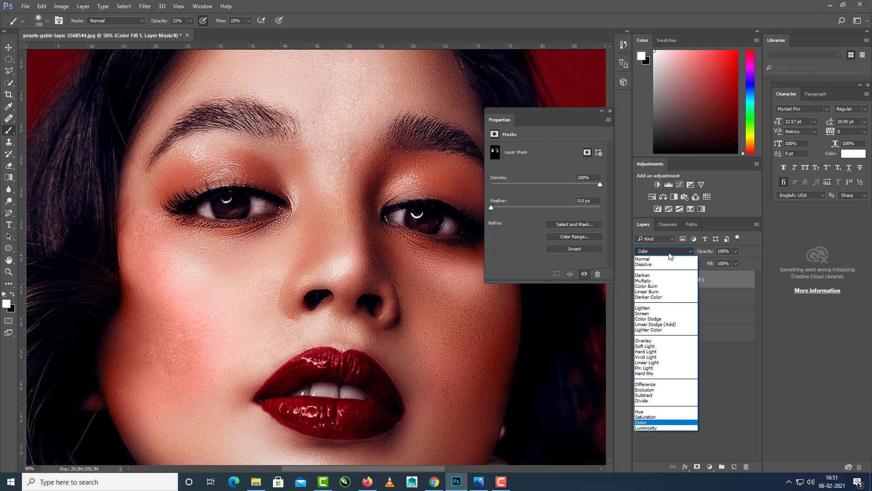
{"action": "left_click", "coordinate": [650, 345]}
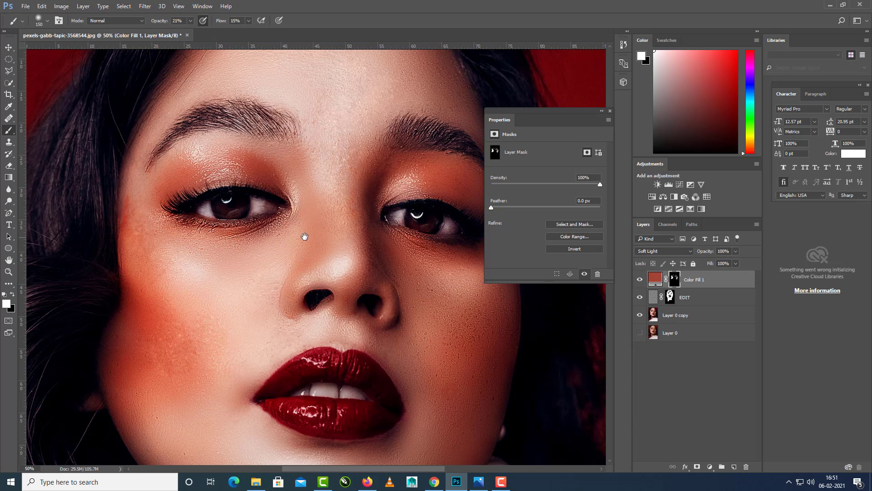
{"action": "left_click_drag", "start_coordinate": [301, 233], "coordinate": [229, 220]}
{"action": "left_click_drag", "start_coordinate": [241, 278], "coordinate": [251, 234]}
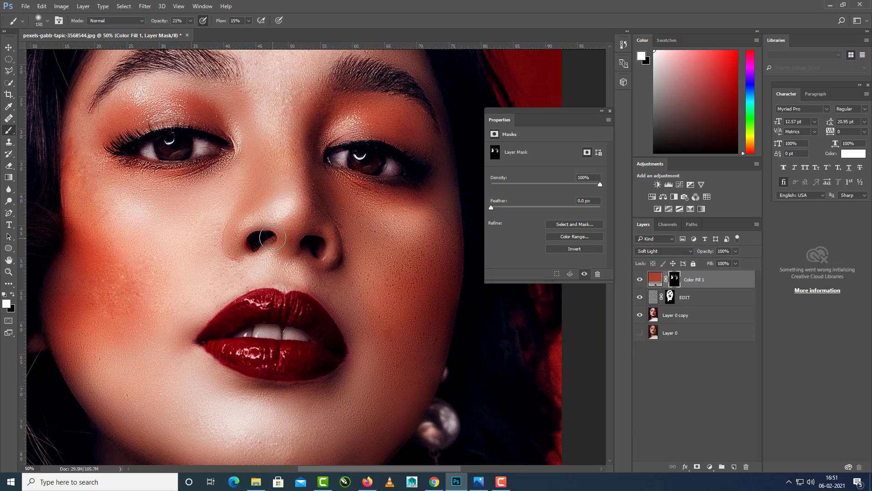
{"action": "left_click_drag", "start_coordinate": [293, 267], "coordinate": [322, 206]}
{"action": "left_click_drag", "start_coordinate": [351, 294], "coordinate": [347, 272]}
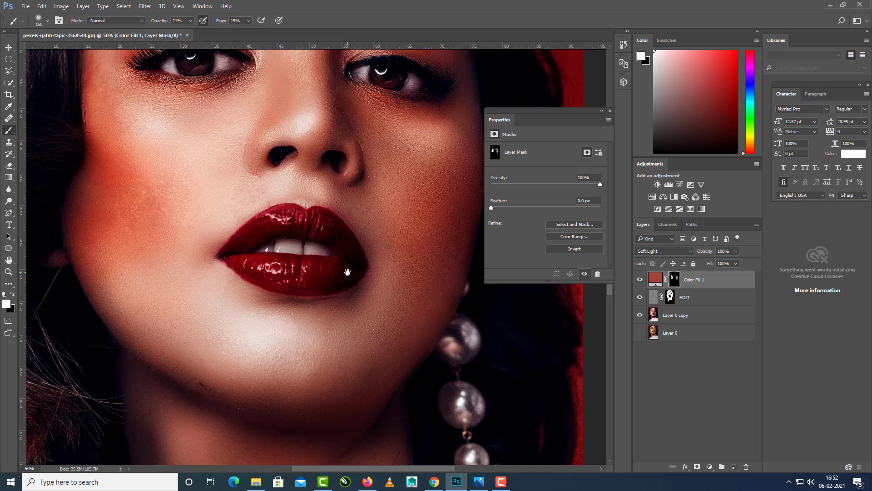
{"action": "scroll", "coordinate": [347, 271], "scroll_direction": "down", "scroll_amount": 2}
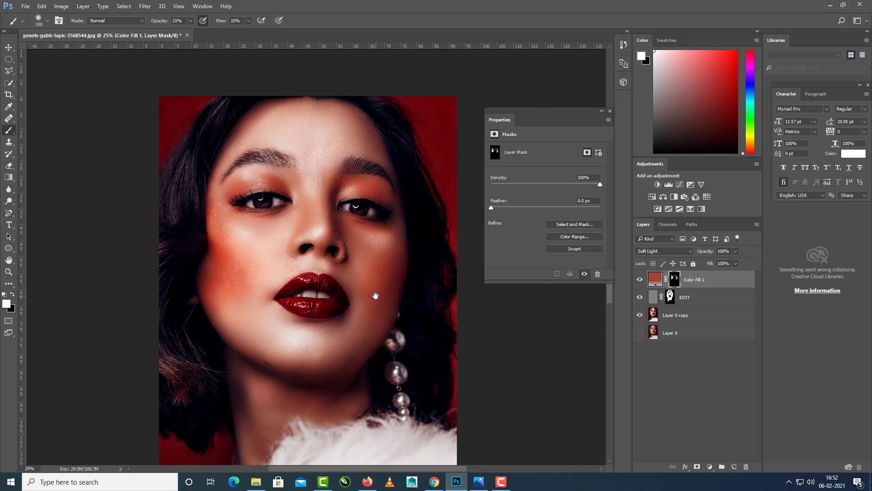
{"action": "scroll", "coordinate": [375, 296], "scroll_direction": "up", "scroll_amount": 1}
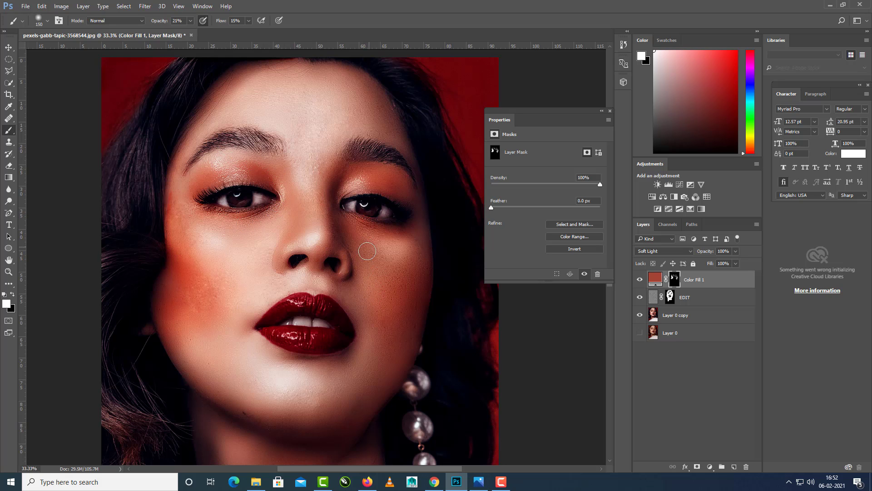
{"action": "left_click_drag", "start_coordinate": [367, 251], "coordinate": [367, 220]}
Make Layer 0 copy active and hide the Color Fill 1 and EDIT layers.
{"action": "left_click", "coordinate": [683, 320]}
{"action": "left_click", "coordinate": [639, 279]}
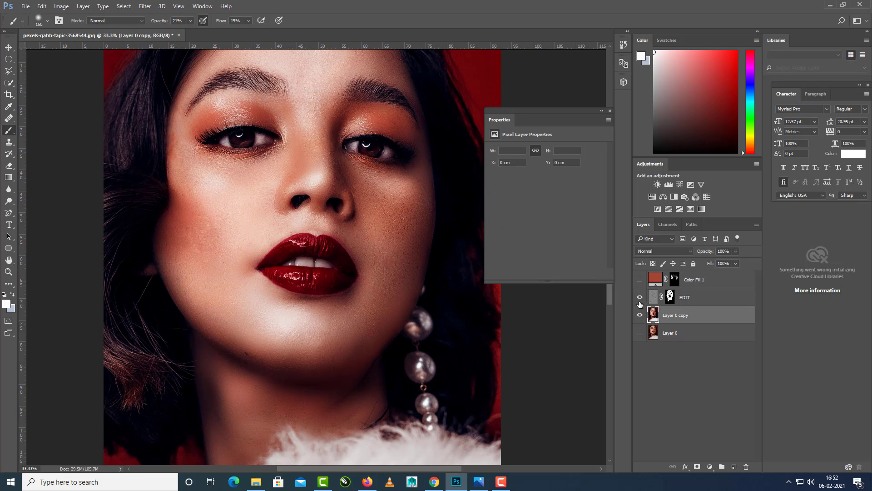
{"action": "left_click", "coordinate": [639, 298]}
Remove the dark spot on the underside of the chin with the Content-Aware Spot Healing Brush on Layer 0 copy.
{"action": "scroll", "coordinate": [237, 367], "scroll_direction": "up", "scroll_amount": 2}
{"action": "right_click", "coordinate": [8, 142]}
{"action": "left_click", "coordinate": [50, 141]}
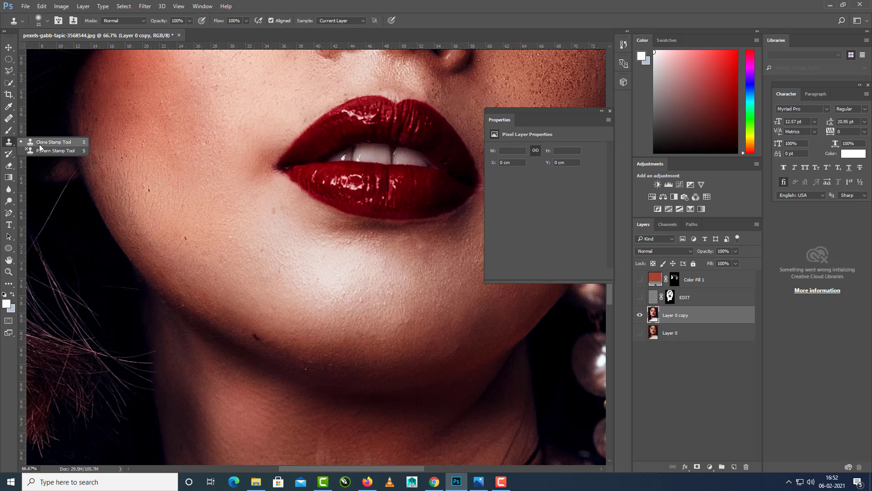
{"action": "right_click", "coordinate": [8, 118]}
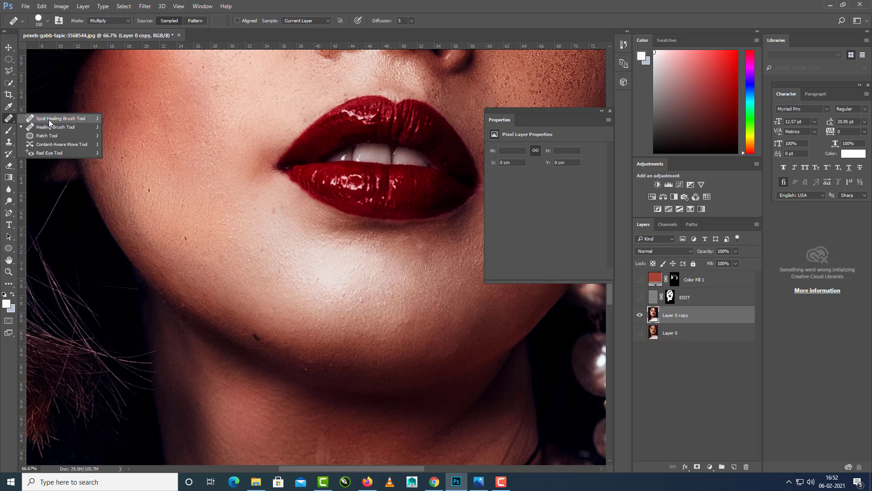
{"action": "left_click", "coordinate": [50, 118]}
{"action": "left_click", "coordinate": [277, 341], "text": "alt"}
{"action": "left_click", "coordinate": [437, 189]}
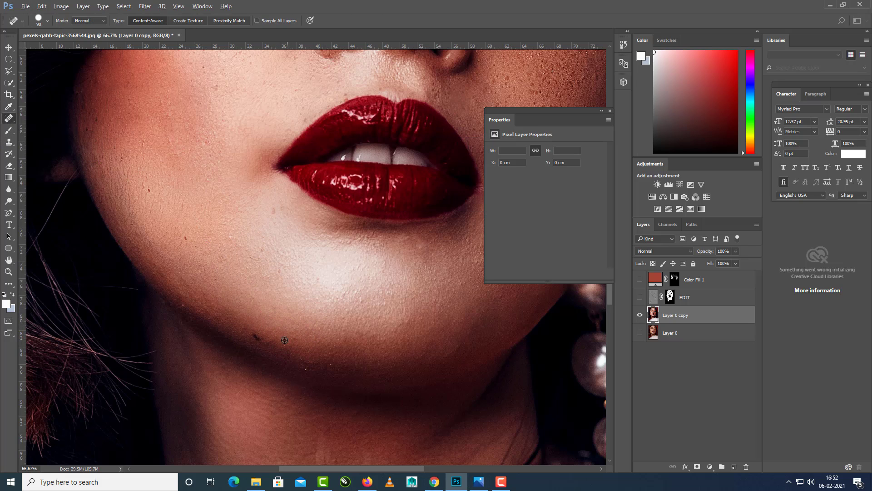
{"action": "left_click", "coordinate": [286, 341], "text": "alt"}
{"action": "left_click", "coordinate": [433, 189]}
Show the EDIT and Color Fill 1 layers again and check the whole portrait.
{"action": "scroll", "coordinate": [326, 281], "scroll_direction": "down", "scroll_amount": 2}
{"action": "scroll", "coordinate": [326, 281], "scroll_direction": "down", "scroll_amount": 1}
{"action": "key", "text": "v"}
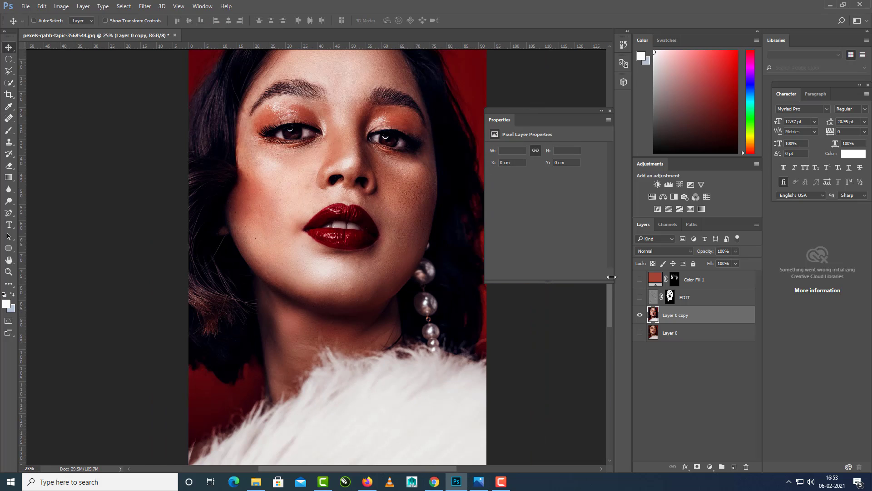
{"action": "left_click", "coordinate": [640, 297]}
{"action": "left_click", "coordinate": [640, 297]}
{"action": "left_click", "coordinate": [640, 297]}
{"action": "left_click", "coordinate": [640, 280]}
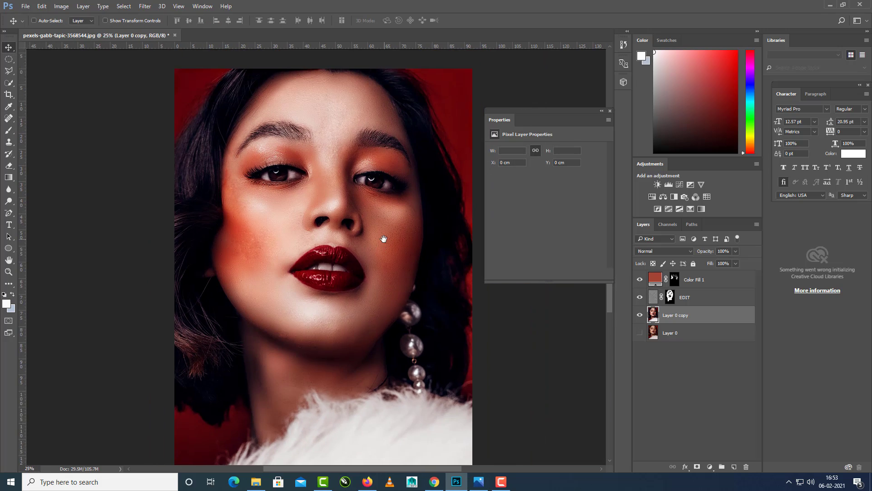
{"action": "scroll", "coordinate": [383, 230], "scroll_direction": "up", "scroll_amount": 1}
{"action": "left_click_drag", "start_coordinate": [383, 224], "coordinate": [373, 296]}
{"action": "left_click_drag", "start_coordinate": [378, 357], "coordinate": [389, 244]}
Compare the chin and face with the EDIT and Color Fill 1 layers hidden and shown.
{"action": "left_click", "coordinate": [640, 315], "text": "alt"}
{"action": "scroll", "coordinate": [327, 315], "scroll_direction": "up", "scroll_amount": 2}
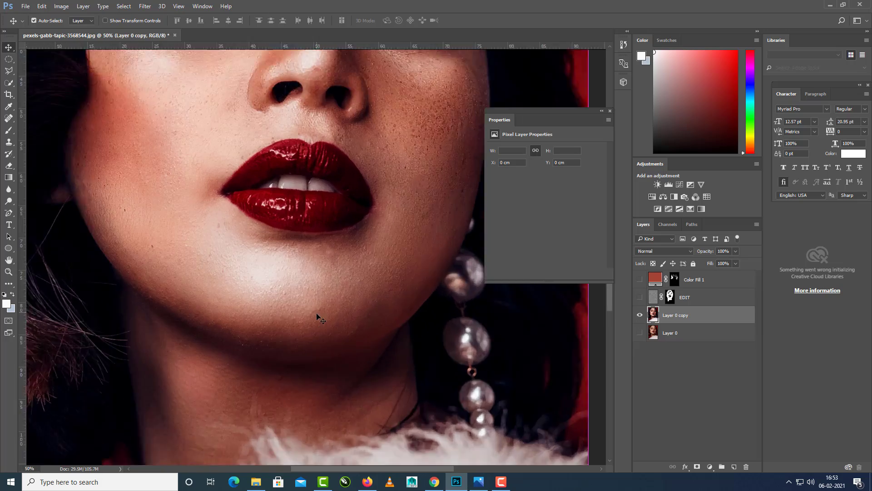
{"action": "left_click", "coordinate": [640, 315]}
{"action": "left_click", "coordinate": [639, 315]}
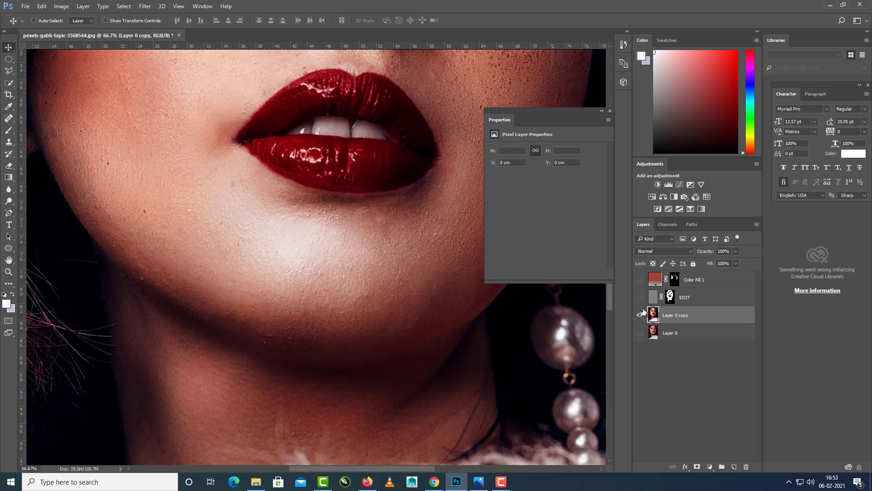
{"action": "left_click", "coordinate": [640, 297]}
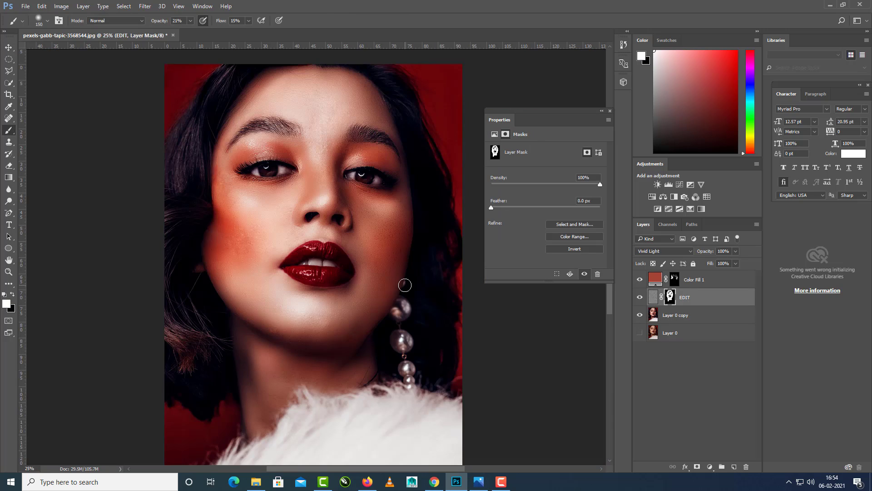
{"action": "scroll", "coordinate": [404, 282], "scroll_direction": "up", "scroll_amount": 2}
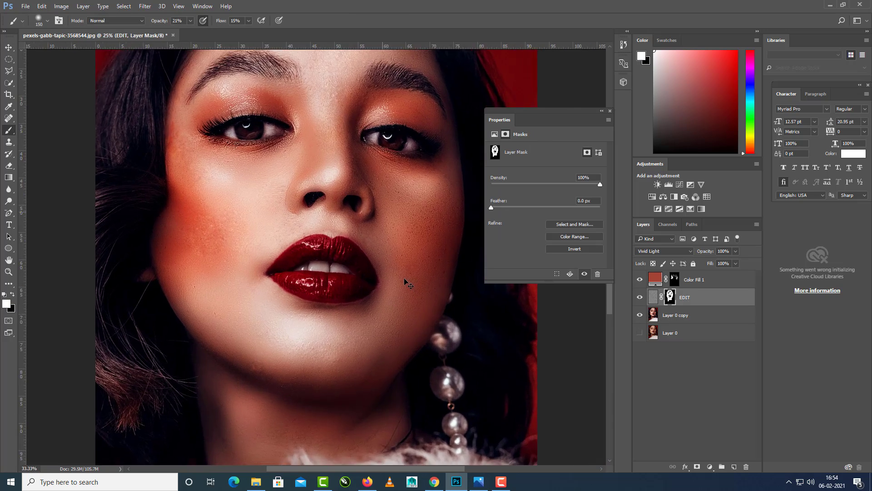
Add a Solid Color fill layer in near-white fbfbfb above Color Fill 1 and hide it.
{"action": "left_click_drag", "start_coordinate": [400, 255], "coordinate": [379, 308]}
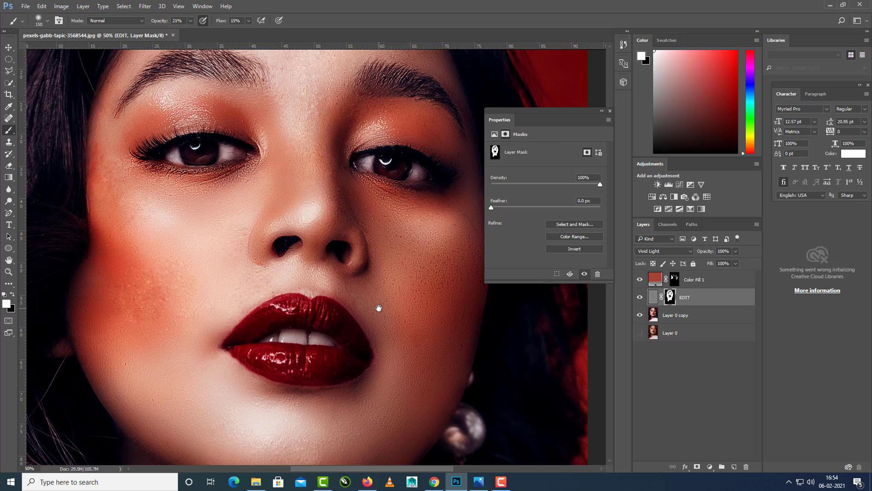
{"action": "left_click", "coordinate": [706, 280]}
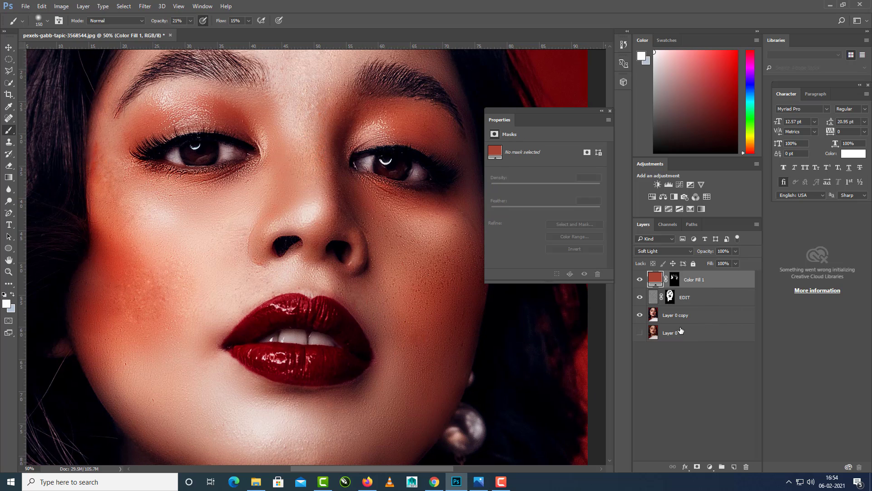
{"action": "left_click", "coordinate": [710, 467]}
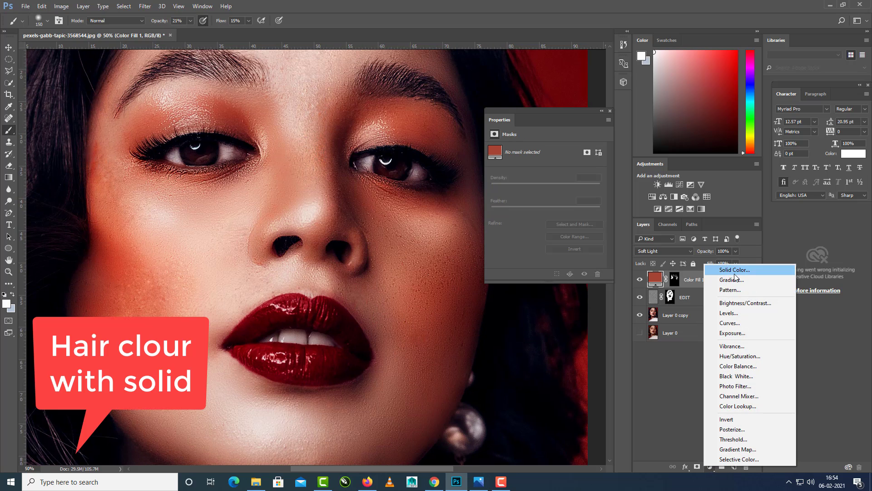
{"action": "left_click", "coordinate": [735, 270]}
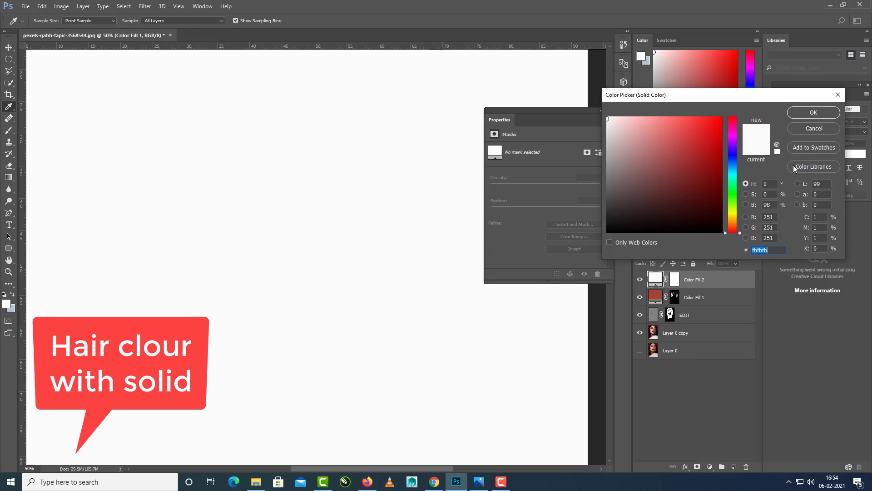
{"action": "left_click", "coordinate": [812, 113]}
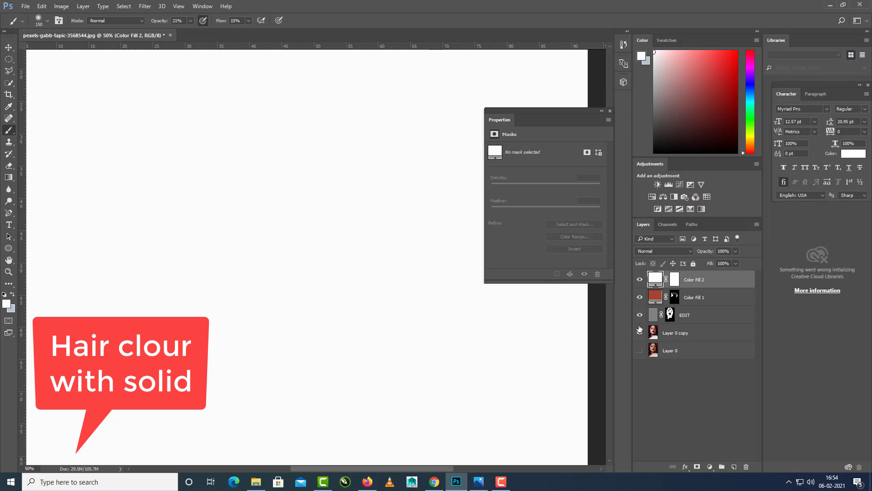
{"action": "left_click", "coordinate": [640, 280]}
Change the hidden Color Fill 2 layer's color to dark red 501a1a.
{"action": "double_click", "coordinate": [656, 280]}
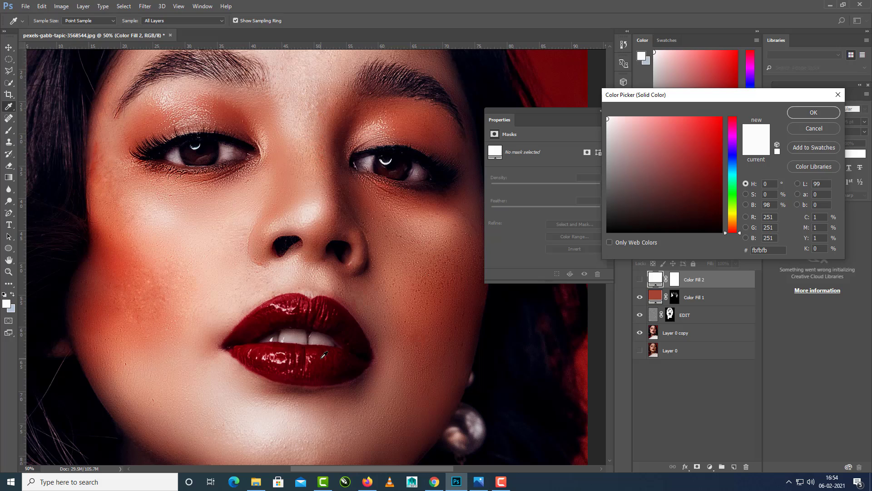
{"action": "left_click", "coordinate": [814, 128]}
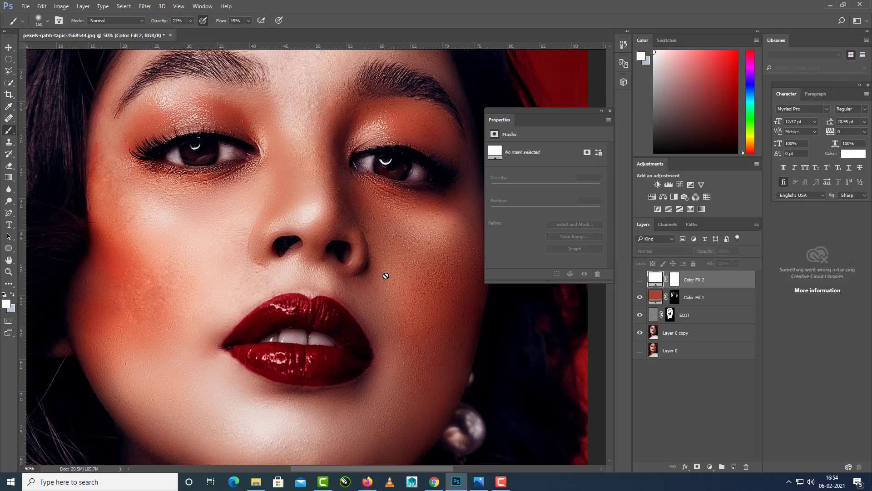
{"action": "double_click", "coordinate": [657, 280]}
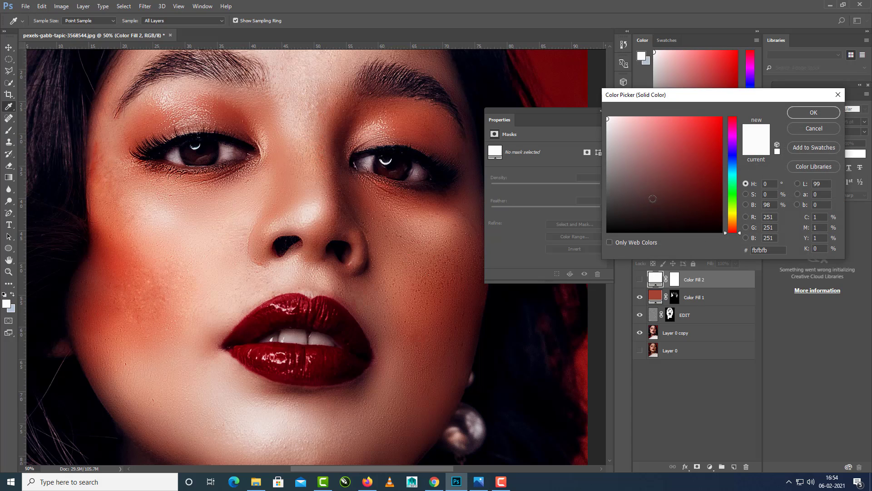
{"action": "left_click", "coordinate": [721, 185]}
{"action": "left_click", "coordinate": [685, 196]}
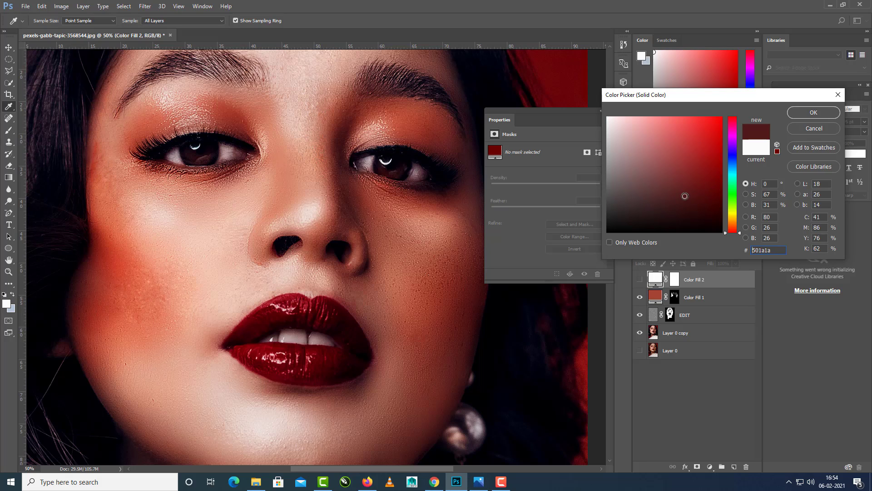
{"action": "left_click", "coordinate": [814, 113]}
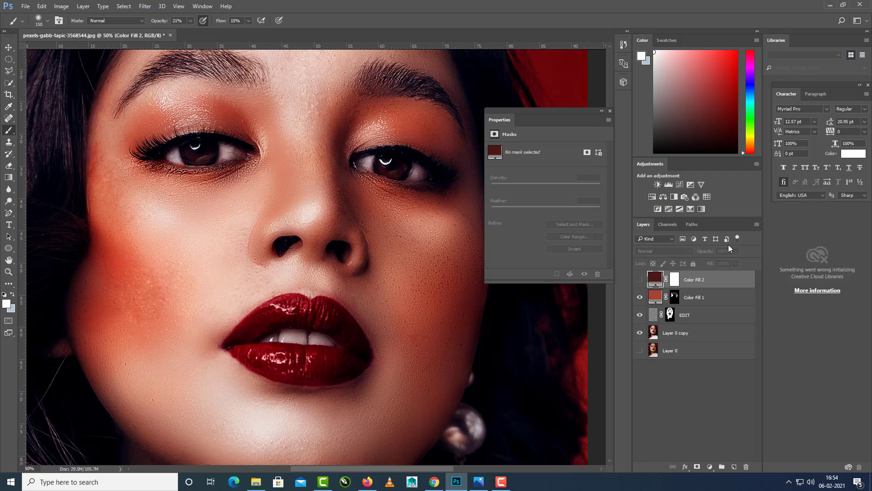
Show the Color Fill 2 layer and invert its layer mask to black.
{"action": "left_click", "coordinate": [705, 383]}
{"action": "left_click", "coordinate": [677, 280]}
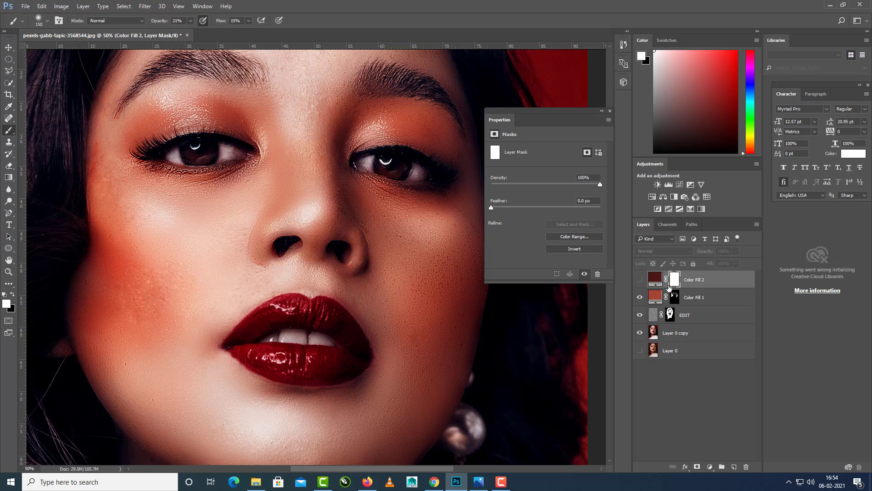
{"action": "left_click", "coordinate": [639, 280]}
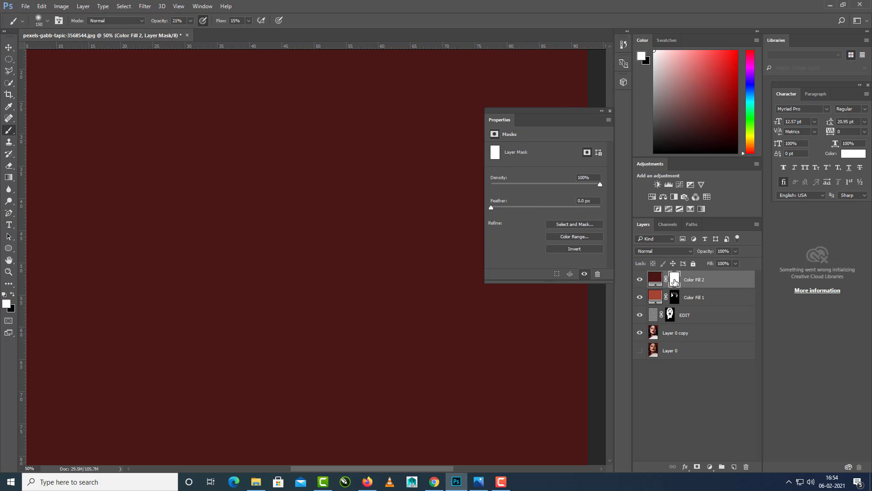
{"action": "key", "text": "ctrl+i"}
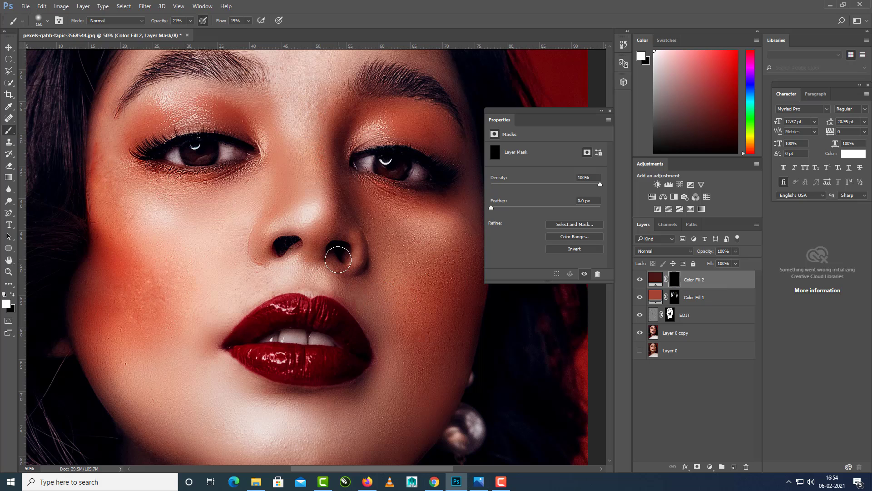
Set the Color Fill 2 layer's blend mode to Color.
{"action": "scroll", "coordinate": [338, 263], "scroll_direction": "down", "scroll_amount": 2}
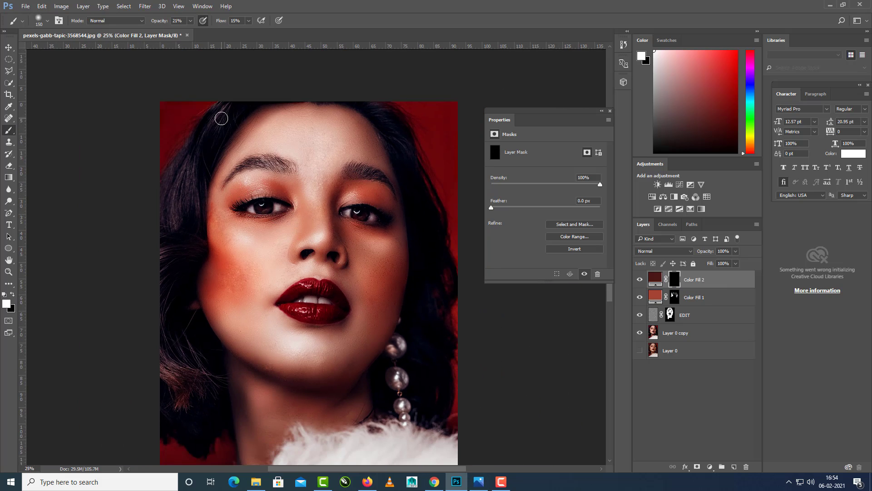
{"action": "left_click", "coordinate": [672, 252]}
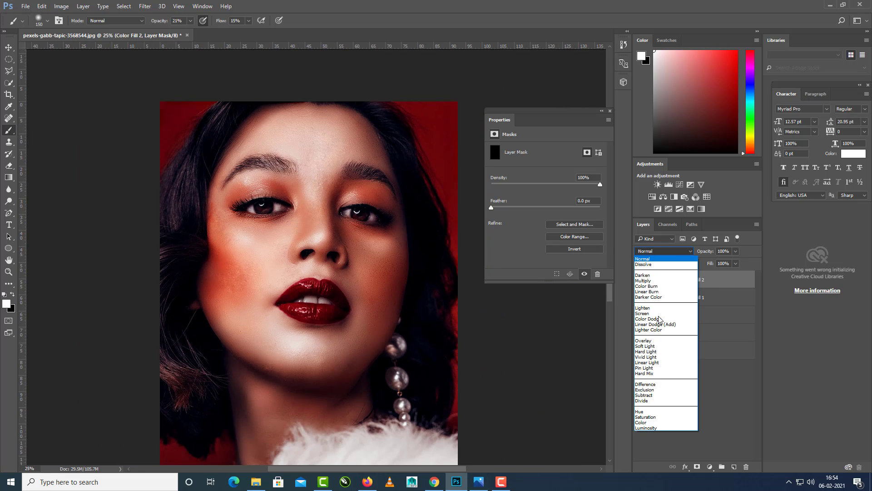
{"action": "left_click", "coordinate": [654, 421]}
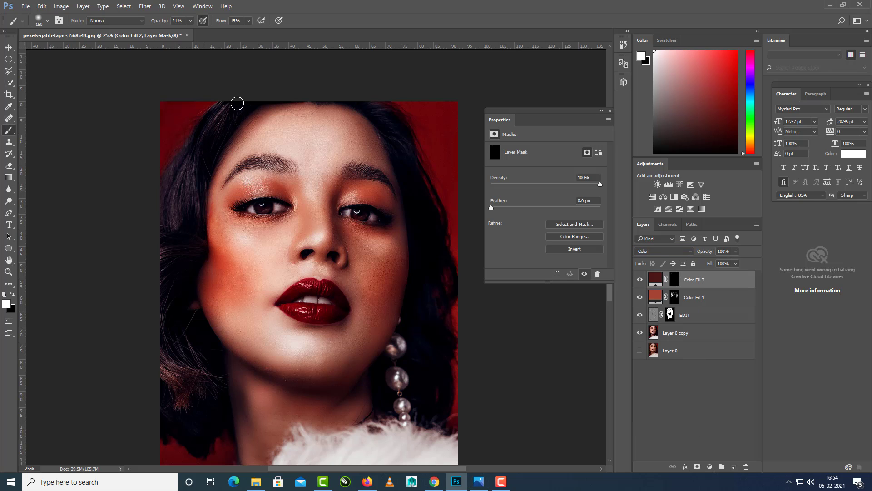
Set the brush opacity and flow to 100% and paint the Color Fill 2 mask white over the hair beside the strongly blushed cheek's temple.
{"action": "scroll", "coordinate": [241, 109], "scroll_direction": "up", "scroll_amount": 2}
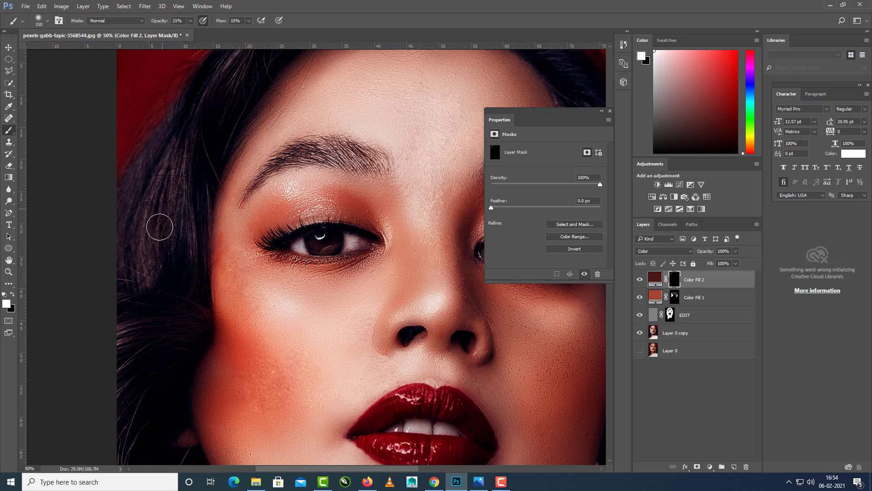
{"action": "left_click", "coordinate": [190, 21]}
{"action": "left_click", "coordinate": [248, 22]}
{"action": "left_click_drag", "start_coordinate": [246, 32], "coordinate": [326, 42]}
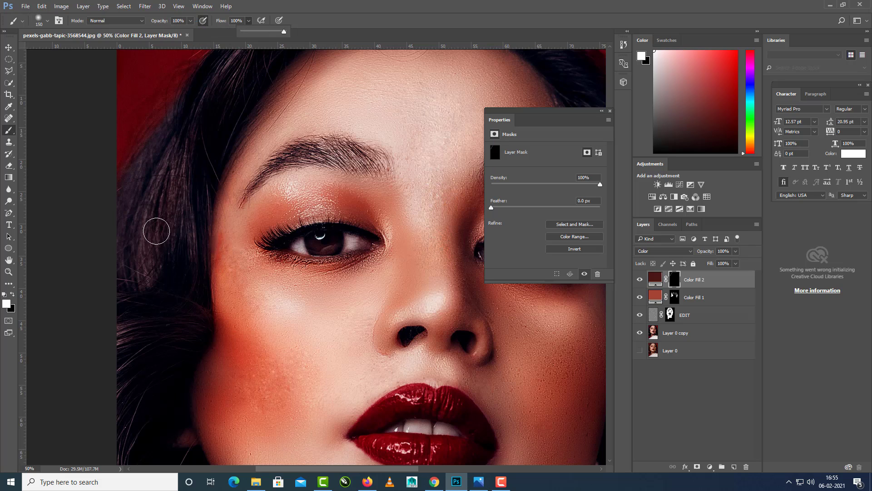
{"action": "mouse_move", "coordinate": [156, 230]}
{"action": "left_mouse_down"}
{"action": "mouse_move", "coordinate": [180, 154]}
{"action": "mouse_move", "coordinate": [153, 192]}
{"action": "mouse_move", "coordinate": [160, 160]}
{"action": "mouse_move", "coordinate": [123, 207]}
{"action": "mouse_move", "coordinate": [191, 122]}
{"action": "mouse_move", "coordinate": [181, 250]}
{"action": "mouse_move", "coordinate": [194, 174]}
{"action": "mouse_move", "coordinate": [189, 211]}
{"action": "mouse_move", "coordinate": [205, 175]}
{"action": "mouse_move", "coordinate": [196, 257]}
{"action": "mouse_move", "coordinate": [205, 156]}
{"action": "mouse_move", "coordinate": [177, 298]}
{"action": "mouse_move", "coordinate": [190, 266]}
{"action": "mouse_move", "coordinate": [190, 324]}
{"action": "mouse_move", "coordinate": [191, 289]}
{"action": "mouse_move", "coordinate": [205, 262]}
{"action": "left_mouse_up"}
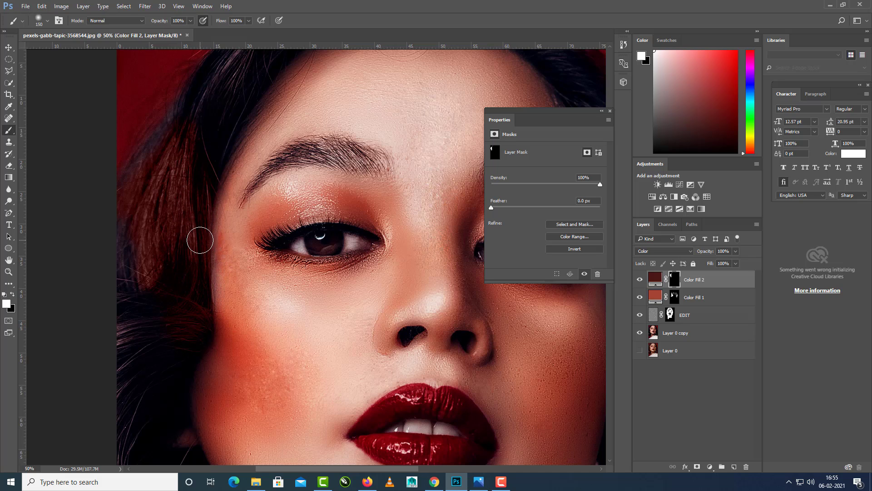
Paint the Color Fill 2 mask white over the upper hair on the strongly blushed side, from the crown down to the cheek.
{"action": "scroll", "coordinate": [192, 191], "scroll_direction": "up", "scroll_amount": 3}
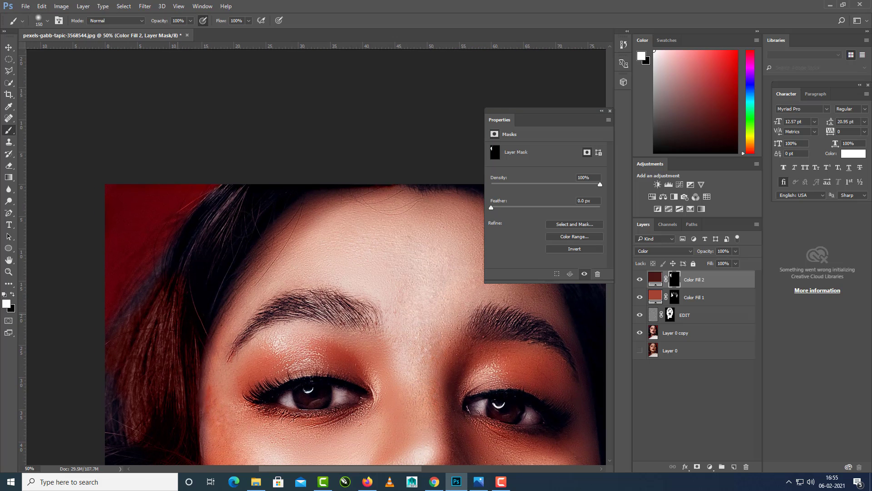
{"action": "mouse_move", "coordinate": [220, 262]}
{"action": "left_mouse_down"}
{"action": "mouse_move", "coordinate": [316, 180]}
{"action": "mouse_move", "coordinate": [222, 252]}
{"action": "mouse_move", "coordinate": [179, 338]}
{"action": "mouse_move", "coordinate": [239, 235]}
{"action": "mouse_move", "coordinate": [164, 384]}
{"action": "mouse_move", "coordinate": [243, 201]}
{"action": "mouse_move", "coordinate": [205, 227]}
{"action": "mouse_move", "coordinate": [248, 176]}
{"action": "mouse_move", "coordinate": [162, 296]}
{"action": "mouse_move", "coordinate": [312, 168]}
{"action": "mouse_move", "coordinate": [238, 230]}
{"action": "mouse_move", "coordinate": [311, 173]}
{"action": "mouse_move", "coordinate": [192, 254]}
{"action": "mouse_move", "coordinate": [209, 212]}
{"action": "mouse_move", "coordinate": [158, 311]}
{"action": "mouse_move", "coordinate": [182, 258]}
{"action": "mouse_move", "coordinate": [134, 320]}
{"action": "mouse_move", "coordinate": [144, 290]}
{"action": "mouse_move", "coordinate": [113, 399]}
{"action": "left_mouse_up"}
{"action": "left_click_drag", "start_coordinate": [204, 329], "coordinate": [239, 234]}
{"action": "mouse_move", "coordinate": [185, 244]}
{"action": "left_mouse_down"}
{"action": "mouse_move", "coordinate": [139, 352]}
{"action": "mouse_move", "coordinate": [196, 243]}
{"action": "left_mouse_up"}
{"action": "mouse_move", "coordinate": [199, 286]}
{"action": "left_mouse_down"}
{"action": "mouse_move", "coordinate": [221, 292]}
{"action": "mouse_move", "coordinate": [207, 309]}
{"action": "mouse_move", "coordinate": [153, 316]}
{"action": "left_mouse_up"}
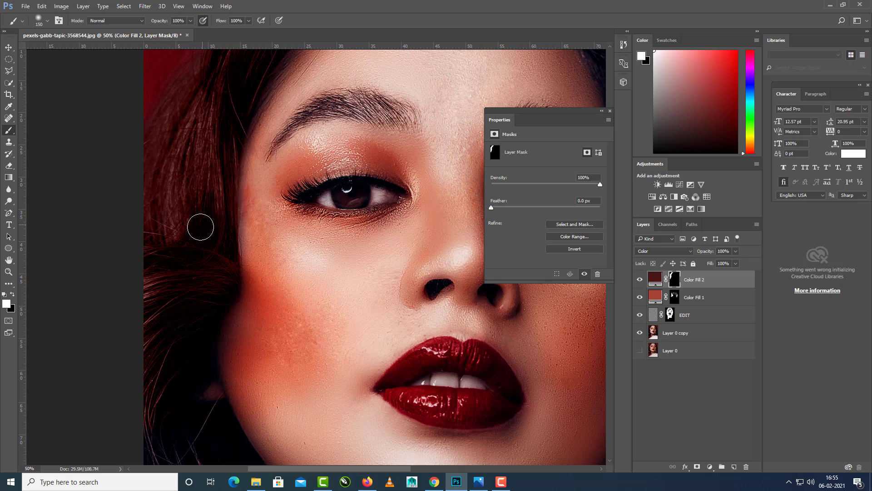
Paint the Color Fill 2 mask white over the lower curls beside the jaw and neck on the strongly blushed side.
{"action": "left_click_drag", "start_coordinate": [186, 396], "coordinate": [186, 289]}
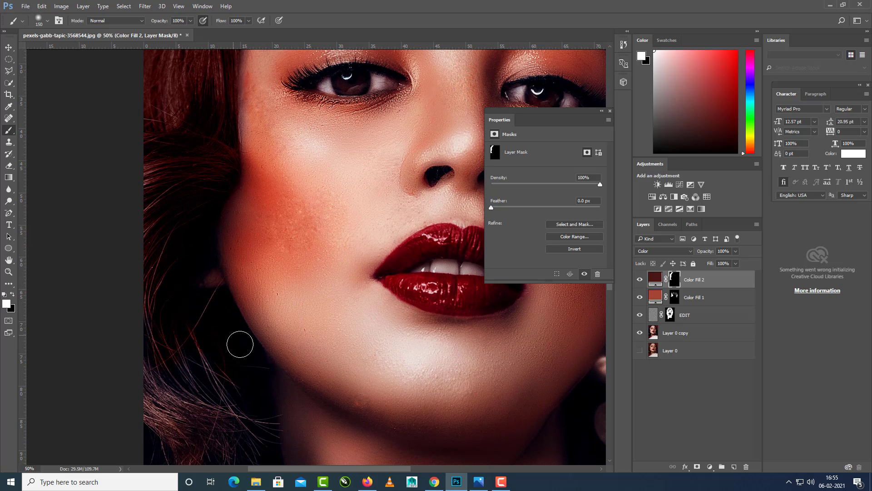
{"action": "left_click_drag", "start_coordinate": [213, 324], "coordinate": [210, 248]}
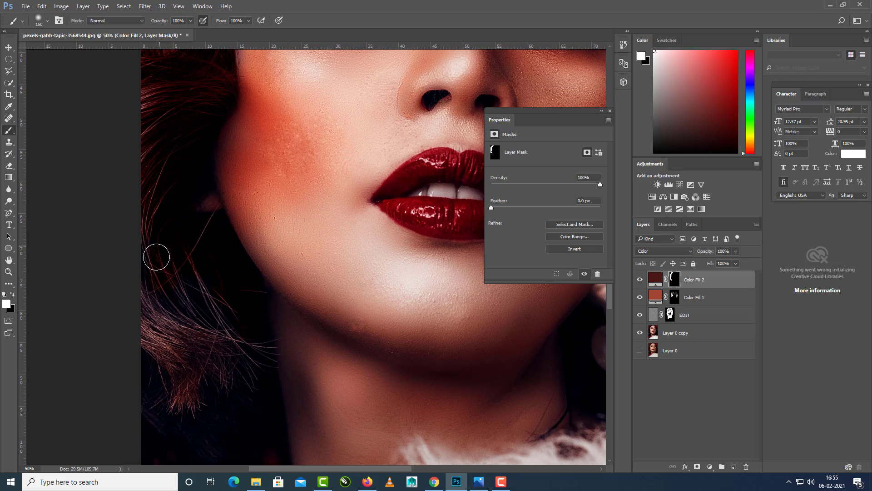
{"action": "mouse_move", "coordinate": [187, 381]}
{"action": "left_mouse_down"}
{"action": "mouse_move", "coordinate": [205, 345]}
{"action": "mouse_move", "coordinate": [209, 275]}
{"action": "mouse_move", "coordinate": [238, 377]}
{"action": "mouse_move", "coordinate": [212, 287]}
{"action": "mouse_move", "coordinate": [238, 353]}
{"action": "mouse_move", "coordinate": [252, 313]}
{"action": "mouse_move", "coordinate": [259, 389]}
{"action": "mouse_move", "coordinate": [240, 401]}
{"action": "mouse_move", "coordinate": [240, 375]}
{"action": "left_mouse_up"}
{"action": "left_click_drag", "start_coordinate": [232, 376], "coordinate": [241, 273]}
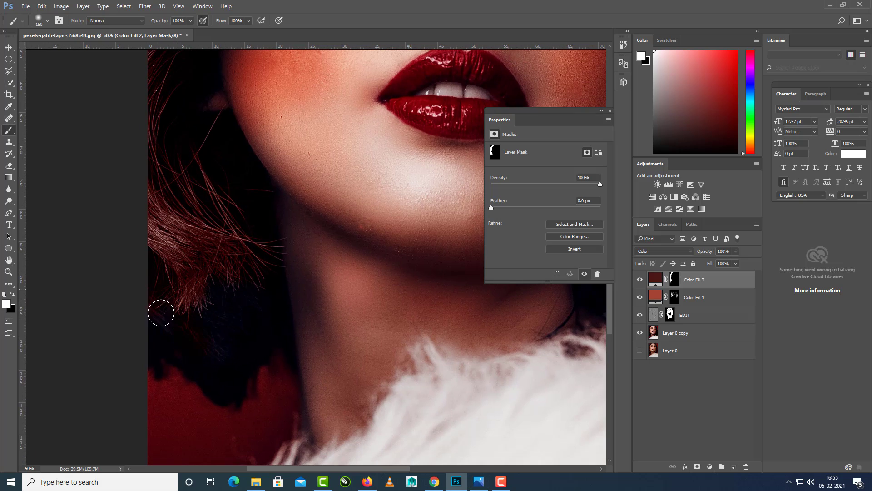
{"action": "mouse_move", "coordinate": [161, 312]}
{"action": "left_mouse_down"}
{"action": "mouse_move", "coordinate": [162, 347]}
{"action": "mouse_move", "coordinate": [169, 335]}
{"action": "left_mouse_up"}
{"action": "mouse_move", "coordinate": [279, 345]}
{"action": "left_mouse_down"}
{"action": "mouse_move", "coordinate": [242, 190]}
{"action": "mouse_move", "coordinate": [251, 329]}
{"action": "mouse_move", "coordinate": [253, 302]}
{"action": "left_mouse_up"}
{"action": "left_click", "coordinate": [13, 295]}
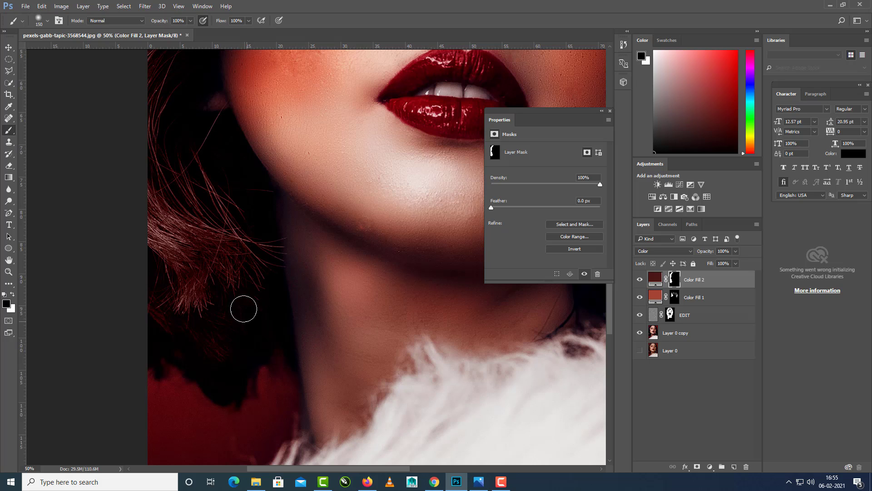
{"action": "key", "text": "ctrl+minus"}
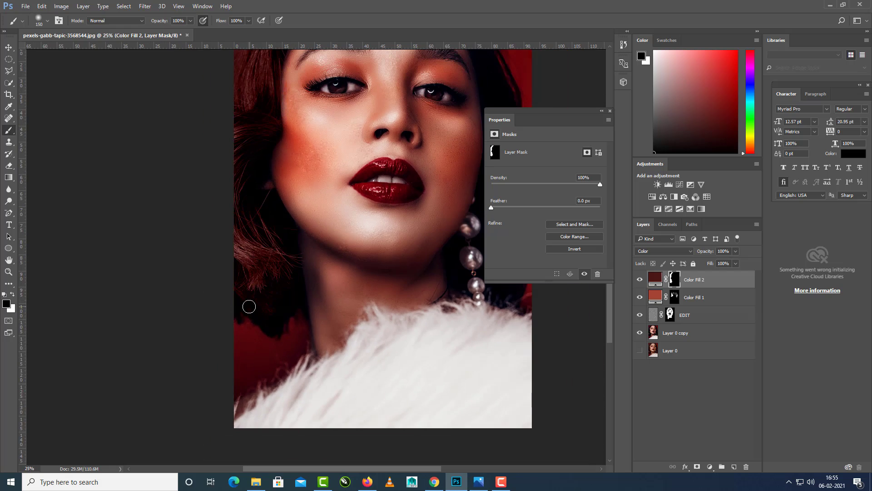
{"action": "key", "text": "ctrl+minus"}
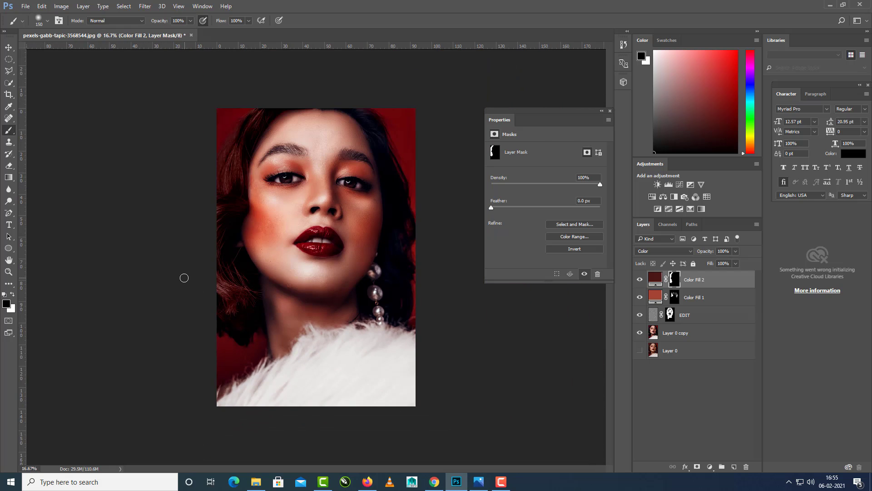
Paint the Color Fill 2 mask white over the hair on the earring side, from the crown down past the cheek.
{"action": "key", "text": "ctrl+plus"}
{"action": "key", "text": "ctrl+plus"}
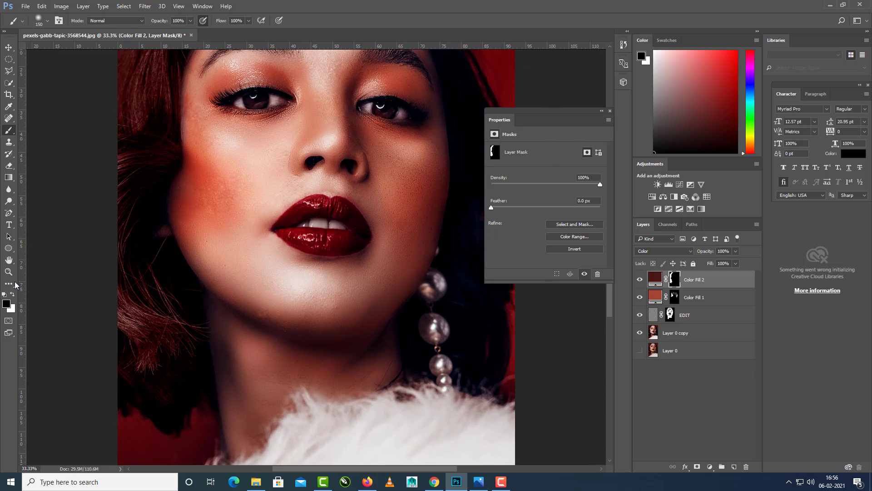
{"action": "left_click", "coordinate": [13, 294]}
{"action": "left_click_drag", "start_coordinate": [357, 220], "coordinate": [217, 359]}
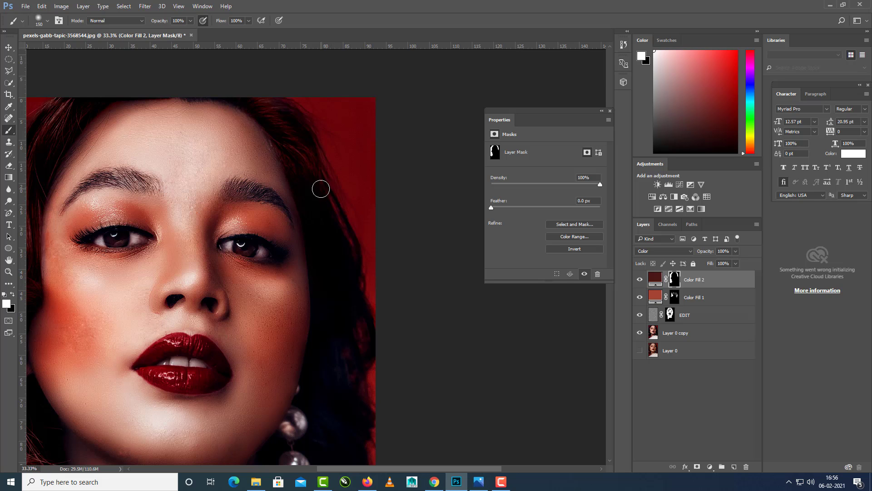
{"action": "scroll", "coordinate": [338, 330], "scroll_direction": "down", "scroll_amount": 3}
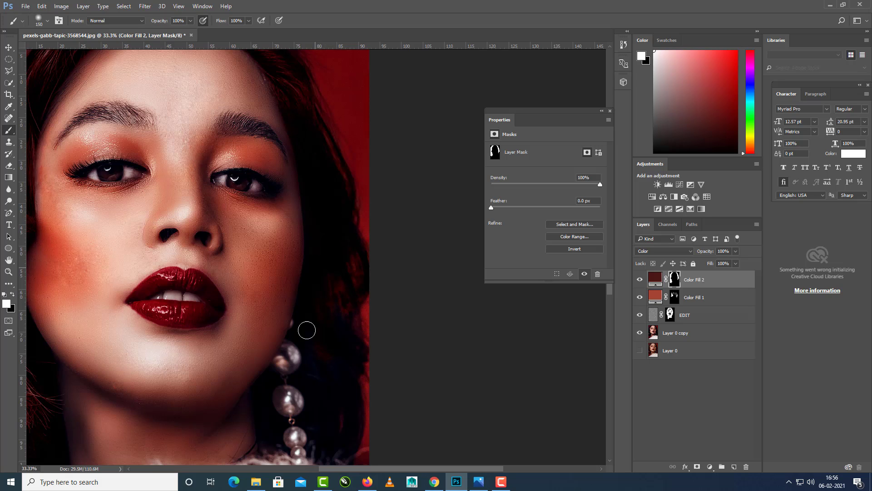
{"action": "scroll", "coordinate": [324, 359], "scroll_direction": "down", "scroll_amount": 2}
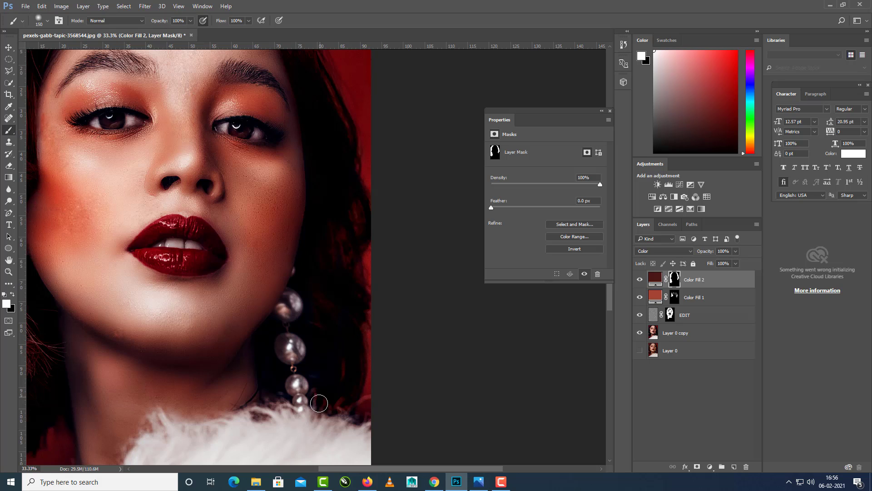
Fill in the remaining hair beside the pearl earring on the Color Fill 2 mask, reducing the brush size to 90.
{"action": "mouse_move", "coordinate": [309, 307]}
{"action": "left_mouse_down"}
{"action": "mouse_move", "coordinate": [320, 318]}
{"action": "mouse_move", "coordinate": [311, 355]}
{"action": "left_mouse_up"}
{"action": "key", "text": "bracketleft"}
{"action": "key", "text": "bracketleft"}
{"action": "key", "text": "bracketleft"}
{"action": "scroll", "coordinate": [320, 314], "scroll_direction": "up", "scroll_amount": 3}
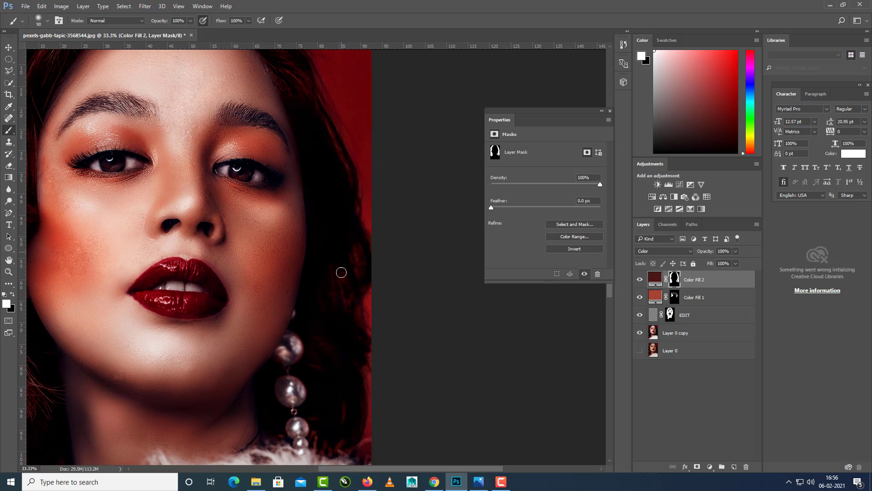
{"action": "scroll", "coordinate": [319, 183], "scroll_direction": "up", "scroll_amount": 3}
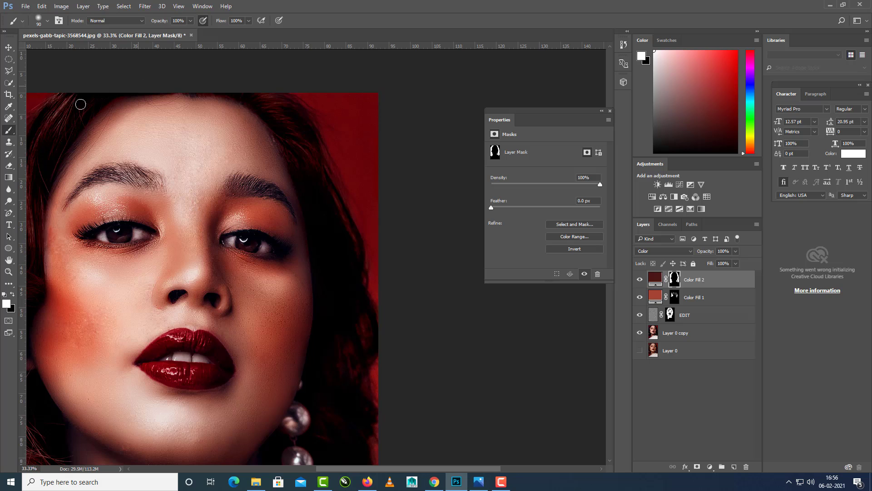
{"action": "left_click_drag", "start_coordinate": [333, 229], "coordinate": [353, 190]}
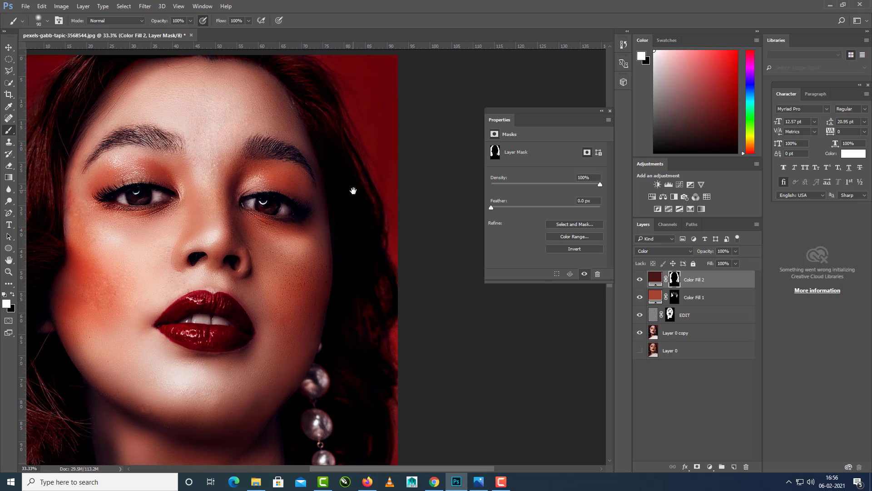
{"action": "left_click_drag", "start_coordinate": [319, 151], "coordinate": [350, 178]}
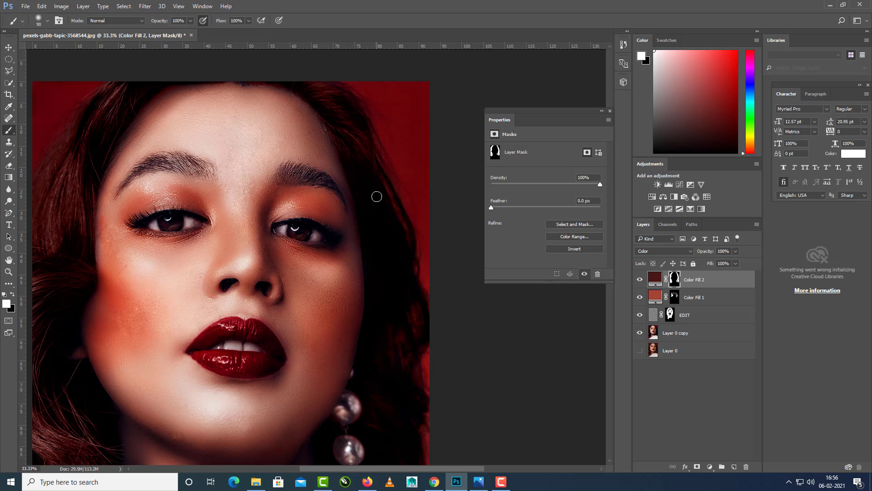
Set the brush to 36% opacity, 35% flow and a size of 150 for softer painting on the Color Fill 2 mask.
{"action": "left_click", "coordinate": [190, 21]}
{"action": "left_click_drag", "start_coordinate": [164, 34], "coordinate": [163, 33]}
{"action": "left_click", "coordinate": [248, 21]}
{"action": "left_click_drag", "start_coordinate": [231, 32], "coordinate": [221, 33]}
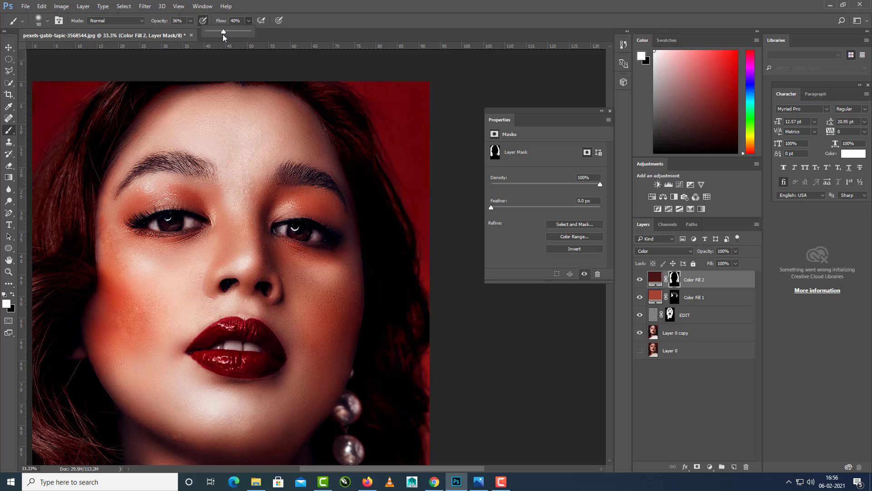
{"action": "left_click", "coordinate": [166, 99]}
{"action": "key", "text": "bracketright"}
{"action": "key", "text": "bracketright"}
{"action": "key", "text": "bracketright"}
Review the recolored hair across the whole portrait, comparing it with and without the Color Fill 2 layer.
{"action": "scroll", "coordinate": [376, 190], "scroll_direction": "down", "scroll_amount": 3}
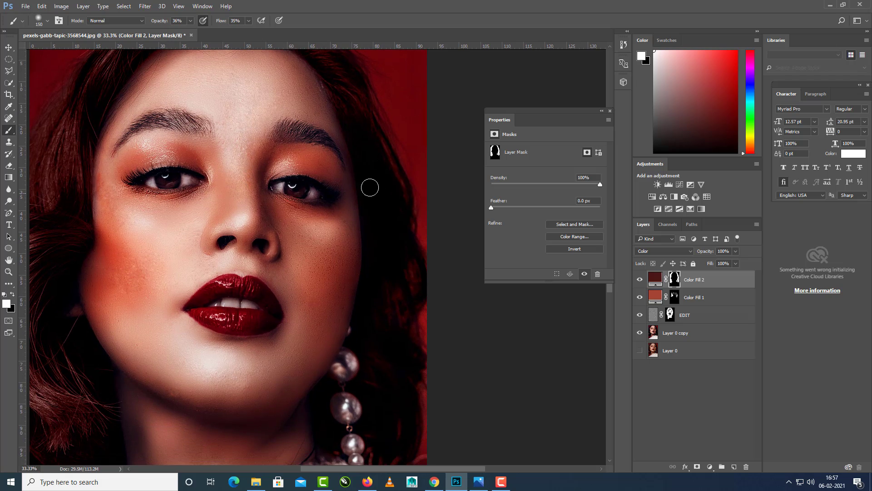
{"action": "scroll", "coordinate": [362, 247], "scroll_direction": "down", "scroll_amount": 5}
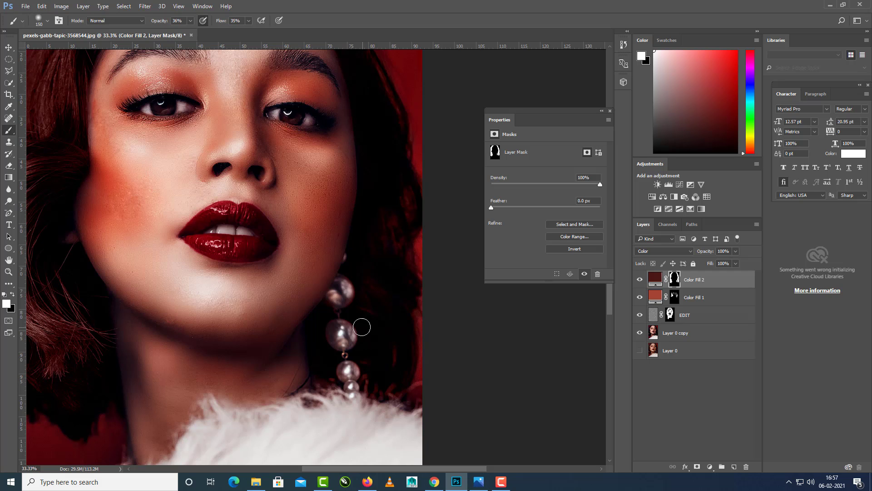
{"action": "key", "text": "ctrl+minus"}
{"action": "key", "text": "ctrl+minus"}
{"action": "key", "text": "ctrl+plus"}
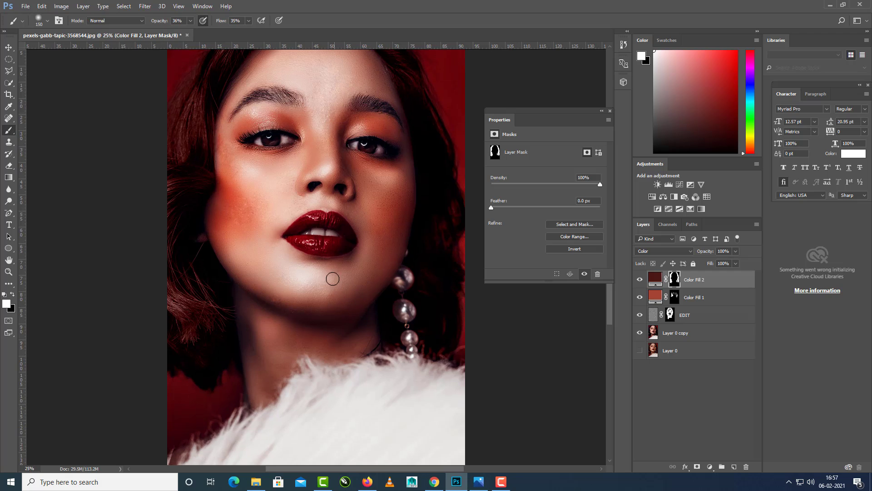
{"action": "left_click_drag", "start_coordinate": [342, 262], "coordinate": [335, 296]}
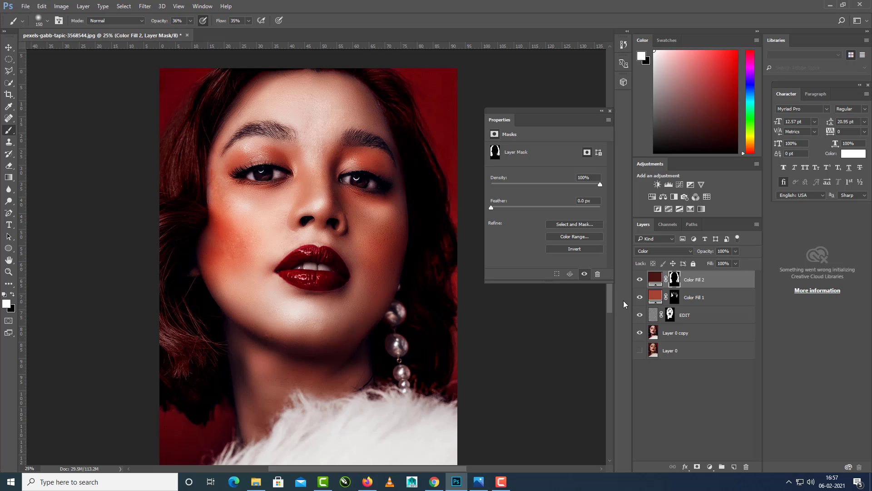
{"action": "left_click", "coordinate": [640, 283]}
{"action": "left_click", "coordinate": [640, 284]}
{"action": "left_click", "coordinate": [640, 284]}
{"action": "left_click", "coordinate": [640, 281]}
Compare the cheek and eyelid blush with and without the Color Fill 1 layer.
{"action": "left_click", "coordinate": [639, 298]}
{"action": "left_click", "coordinate": [640, 298]}
{"action": "left_click", "coordinate": [639, 297]}
{"action": "left_click", "coordinate": [640, 297]}
{"action": "left_click", "coordinate": [640, 297]}
{"action": "left_click", "coordinate": [640, 297]}
{"action": "left_click", "coordinate": [640, 298]}
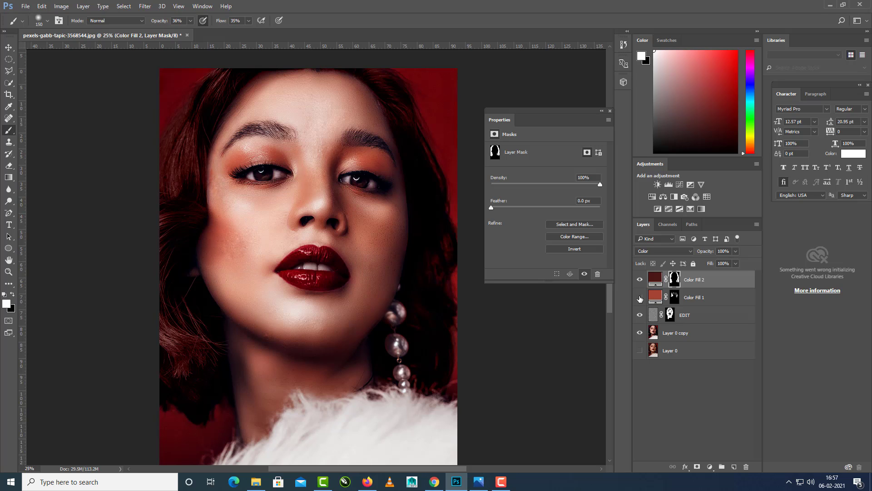
{"action": "left_click", "coordinate": [640, 297]}
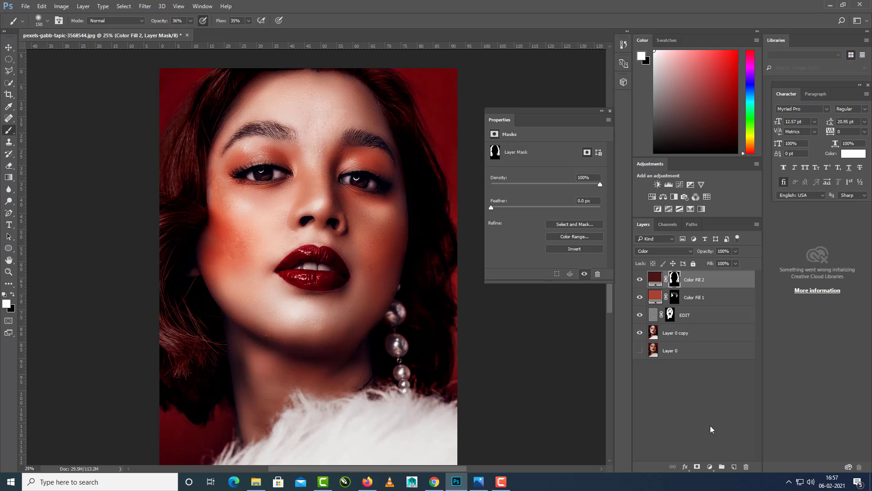
Add a black Solid Color fill layer above Color Fill 2 and invert its mask to hide the fill.
{"action": "left_click", "coordinate": [710, 467]}
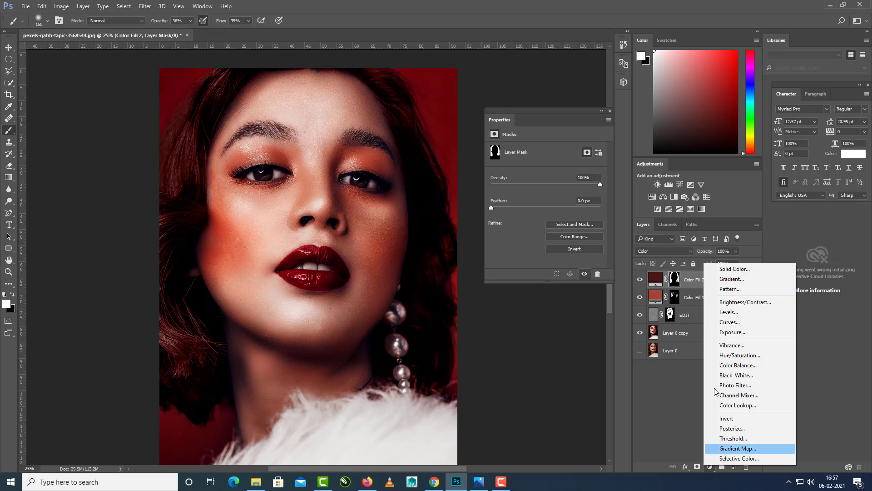
{"action": "left_click", "coordinate": [732, 269]}
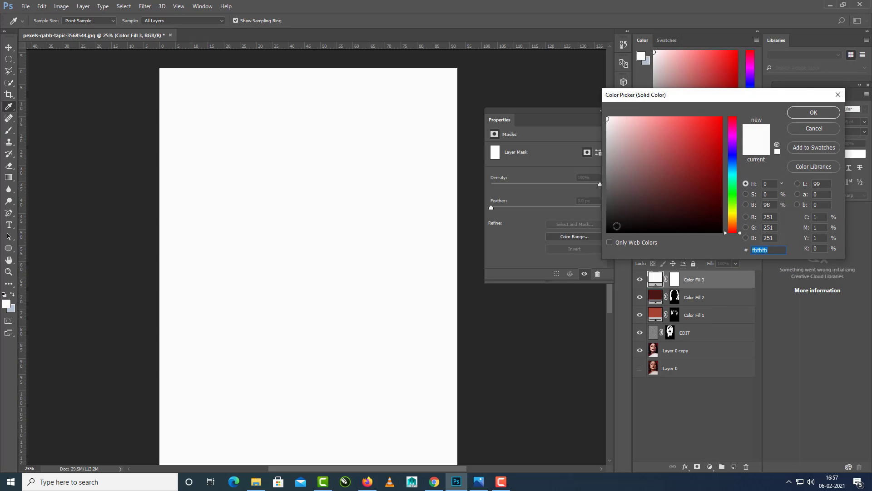
{"action": "left_click_drag", "start_coordinate": [617, 226], "coordinate": [606, 233]}
{"action": "left_click", "coordinate": [813, 113]}
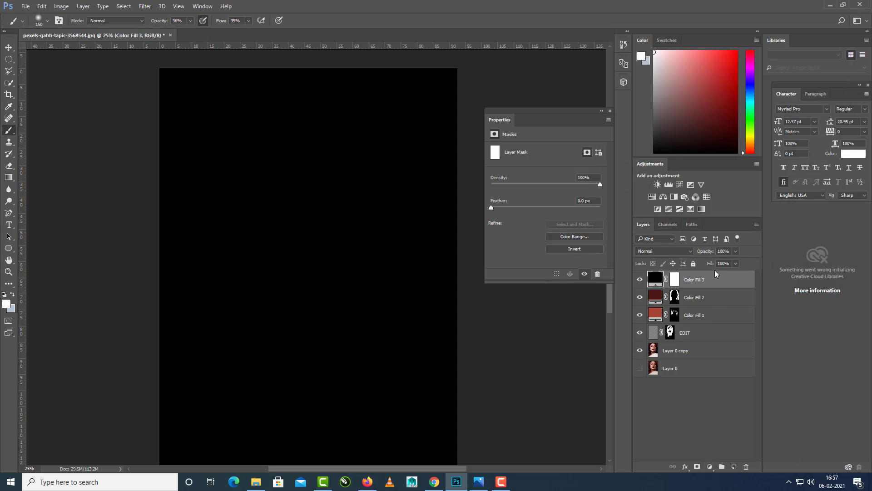
{"action": "left_click", "coordinate": [675, 280]}
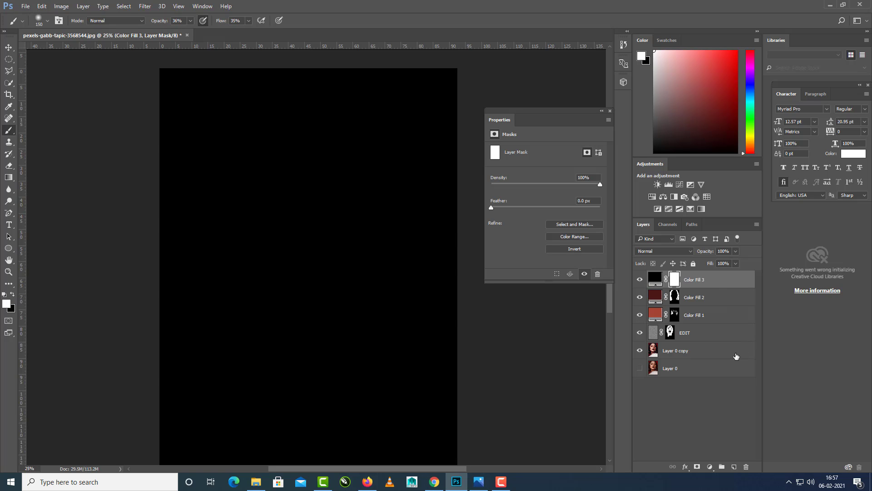
{"action": "key", "text": "ctrl+i"}
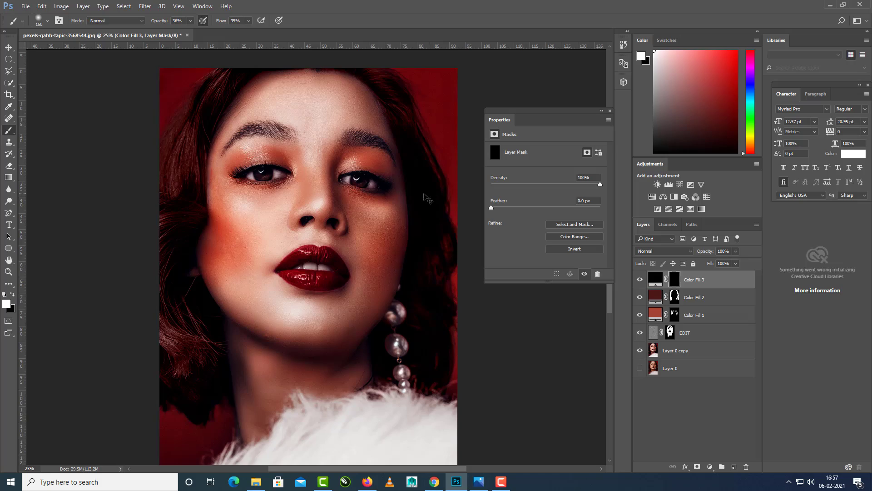
Reduce the brush size to 45 and paint the Color Fill 3 mask white over the eyebrow on the earring side.
{"action": "key", "text": "ctrl+plus"}
{"action": "left_click_drag", "start_coordinate": [395, 212], "coordinate": [376, 268]}
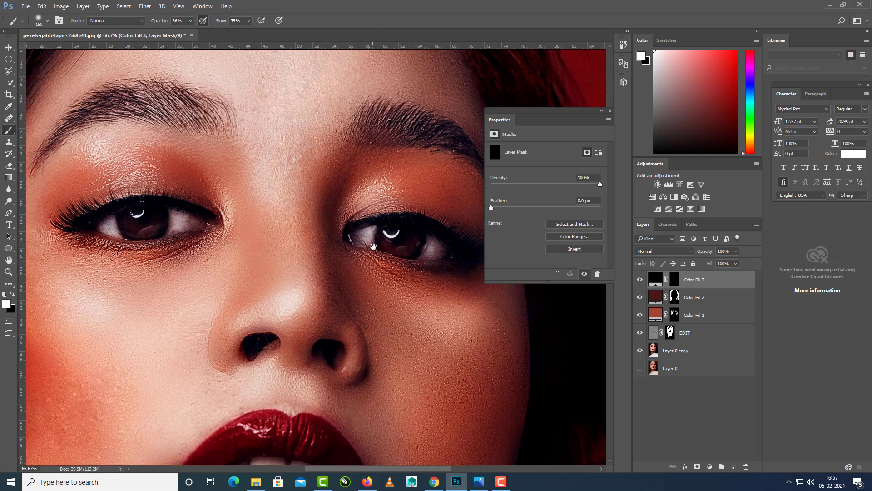
{"action": "key", "text": "bracketleft"}
{"action": "key", "text": "bracketleft"}
{"action": "key", "text": "bracketleft"}
{"action": "key", "text": "bracketleft"}
{"action": "key", "text": "bracketleft"}
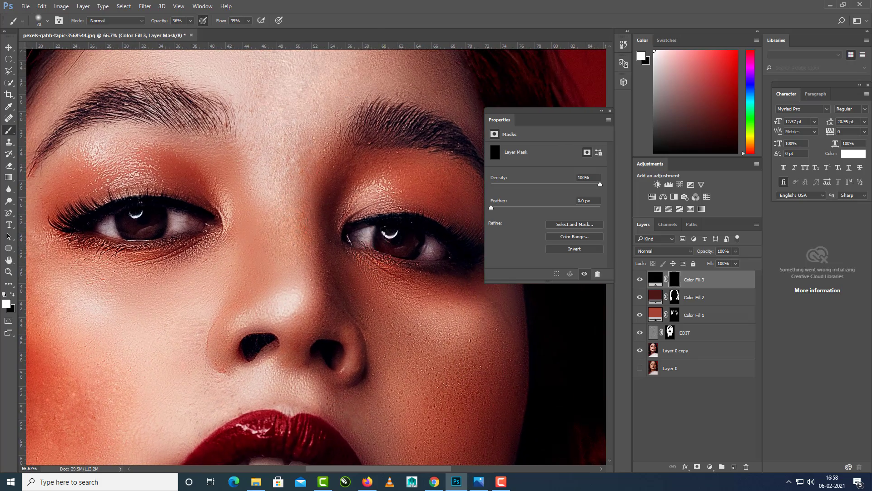
{"action": "scroll", "coordinate": [359, 234], "scroll_direction": "right", "scroll_amount": 2}
{"action": "key", "text": "bracketleft"}
{"action": "key", "text": "bracketleft"}
{"action": "key", "text": "bracketleft"}
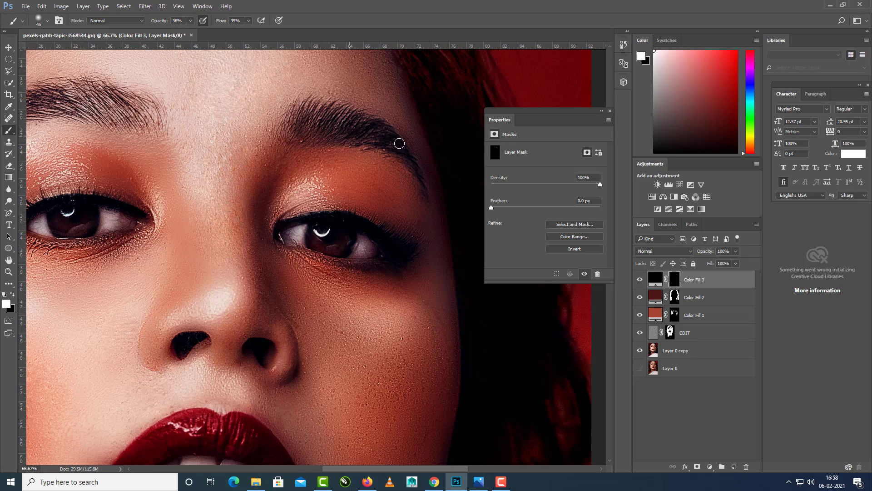
{"action": "left_click_drag", "start_coordinate": [248, 111], "coordinate": [359, 130]}
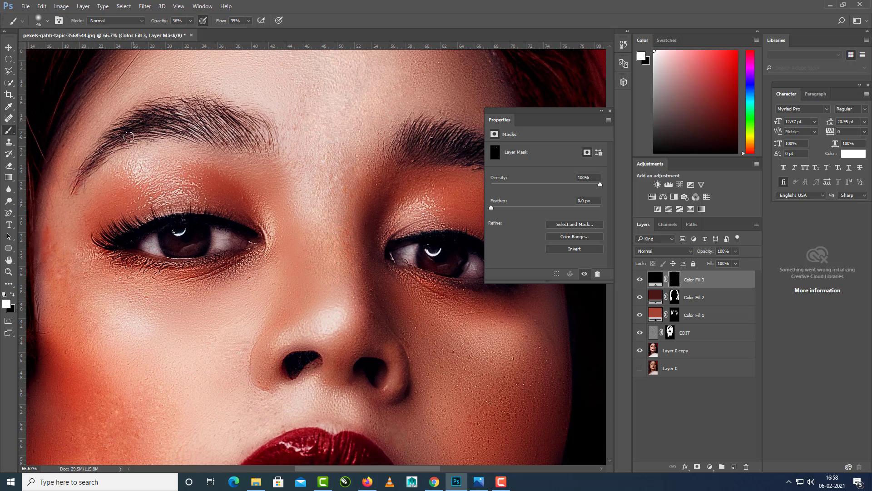
Try to darken the outer end of the eyebrow on the strongly blushed side, then undo the stroke and enlarge the brush to 60.
{"action": "left_click_drag", "start_coordinate": [124, 143], "coordinate": [95, 162]}
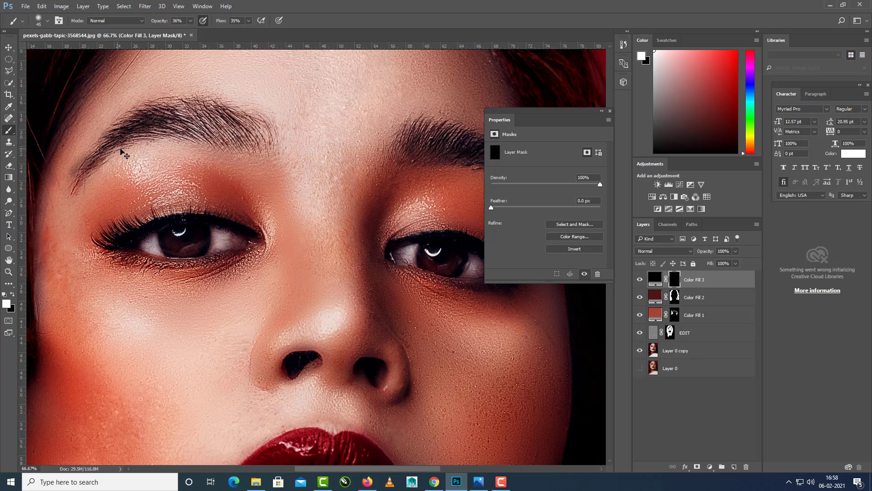
{"action": "key", "text": "ctrl+z"}
{"action": "key", "text": "bracketright"}
{"action": "key", "text": "bracketright"}
{"action": "key", "text": "bracketright"}
{"action": "key", "text": "bracketright"}
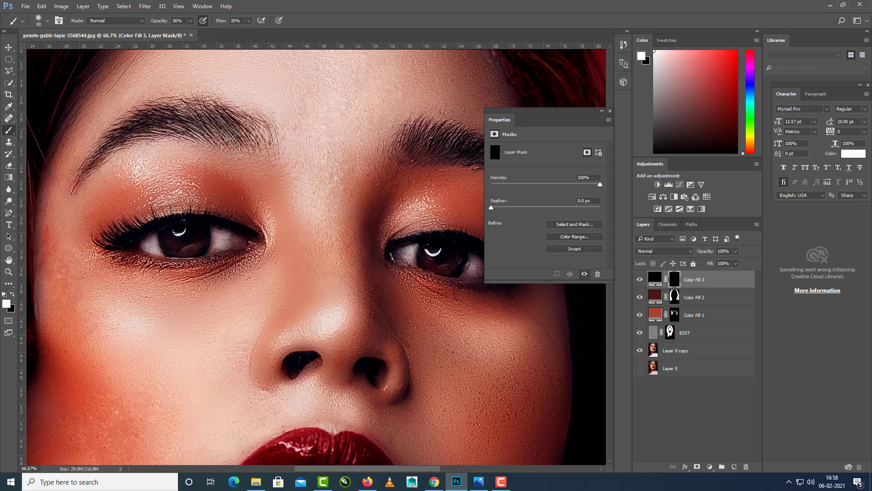
Set the brush to 13% opacity, 9% flow and size 20, and lightly darken the eyebrow and lash lines on the Color Fill 3 mask.
{"action": "left_click", "coordinate": [249, 21]}
{"action": "left_click_drag", "start_coordinate": [239, 33], "coordinate": [180, 33]}
{"action": "left_click", "coordinate": [191, 20]}
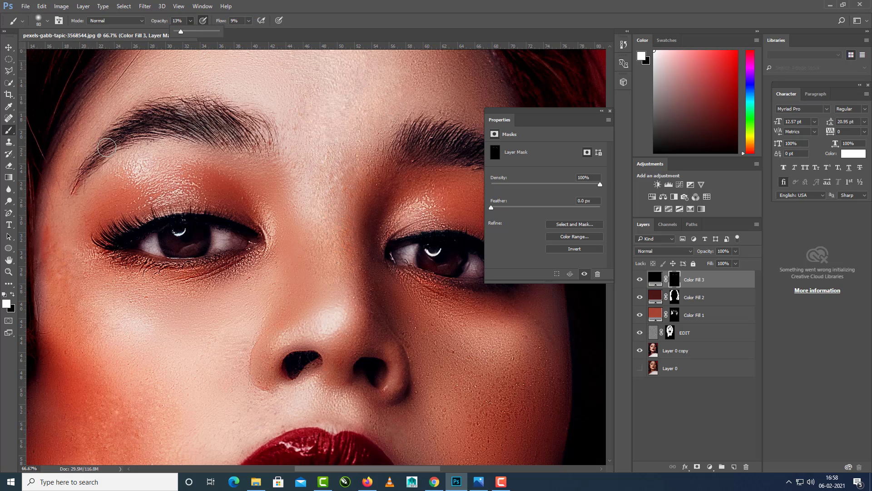
{"action": "left_click", "coordinate": [108, 147]}
{"action": "key", "text": "bracketleft"}
{"action": "key", "text": "bracketleft"}
{"action": "key", "text": "bracketleft"}
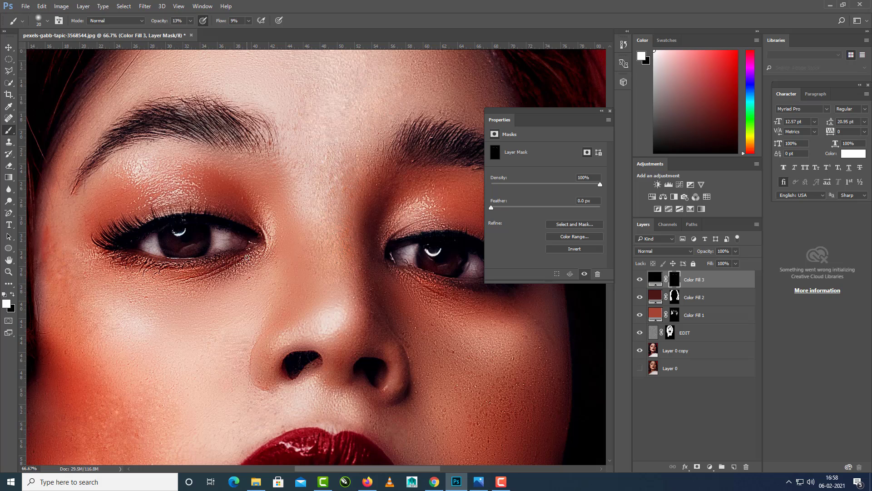
{"action": "left_click_drag", "start_coordinate": [246, 258], "coordinate": [156, 244]}
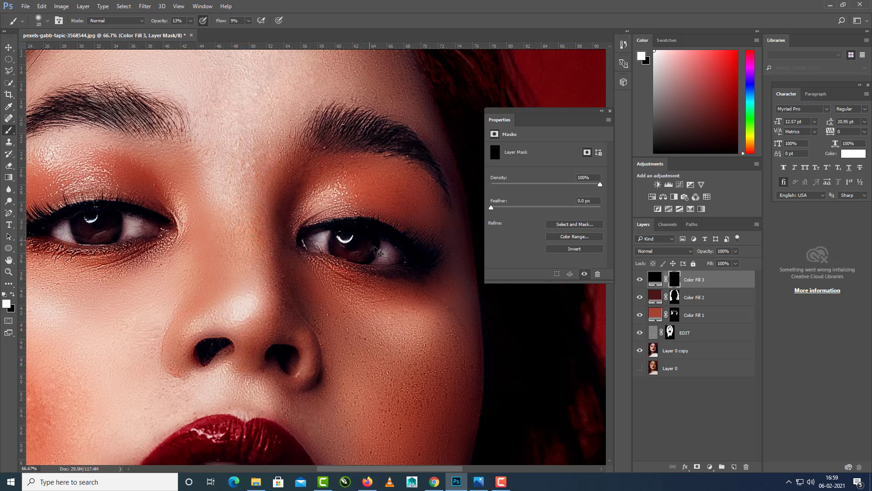
Set the brush to size 35 and 50% opacity, and paint the Color Fill 3 mask white inside the nostrils.
{"action": "scroll", "coordinate": [376, 251], "scroll_direction": "down", "scroll_amount": 2}
{"action": "scroll", "coordinate": [359, 297], "scroll_direction": "up", "scroll_amount": 1}
{"action": "scroll", "coordinate": [358, 301], "scroll_direction": "down", "scroll_amount": 2}
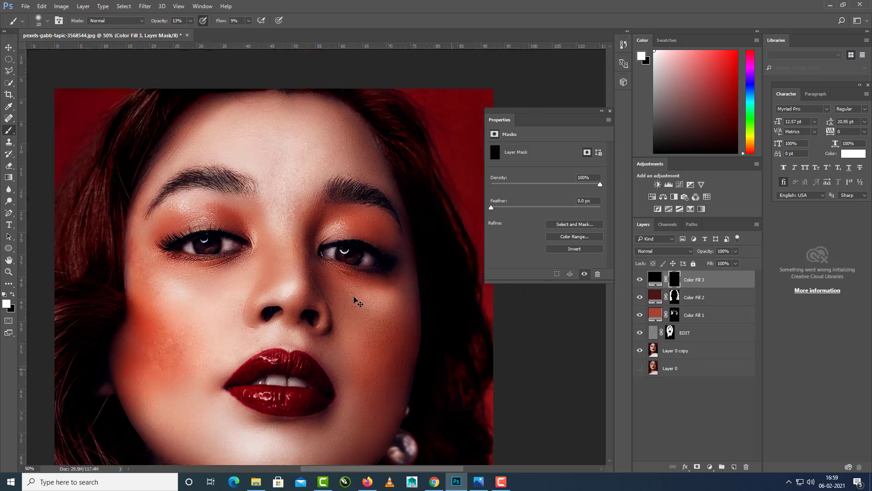
{"action": "scroll", "coordinate": [353, 304], "scroll_direction": "up", "scroll_amount": 3}
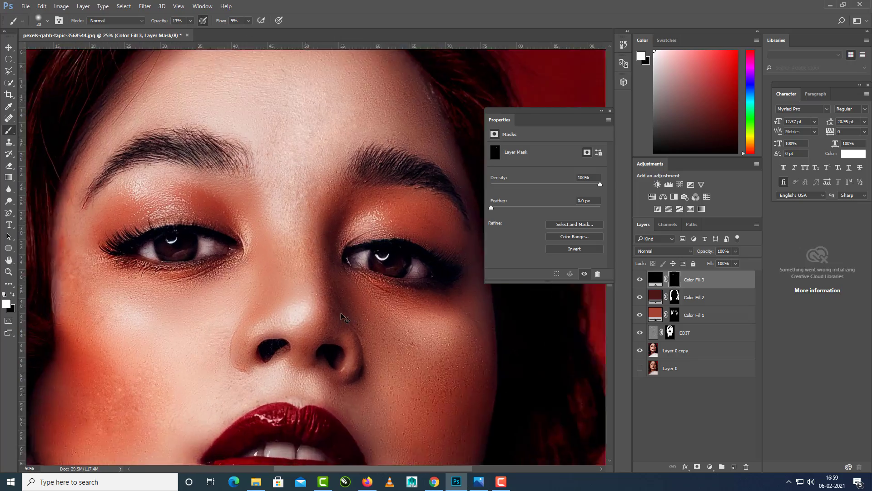
{"action": "scroll", "coordinate": [324, 304], "scroll_direction": "down", "scroll_amount": 2}
{"action": "left_click_drag", "start_coordinate": [286, 314], "coordinate": [296, 290]}
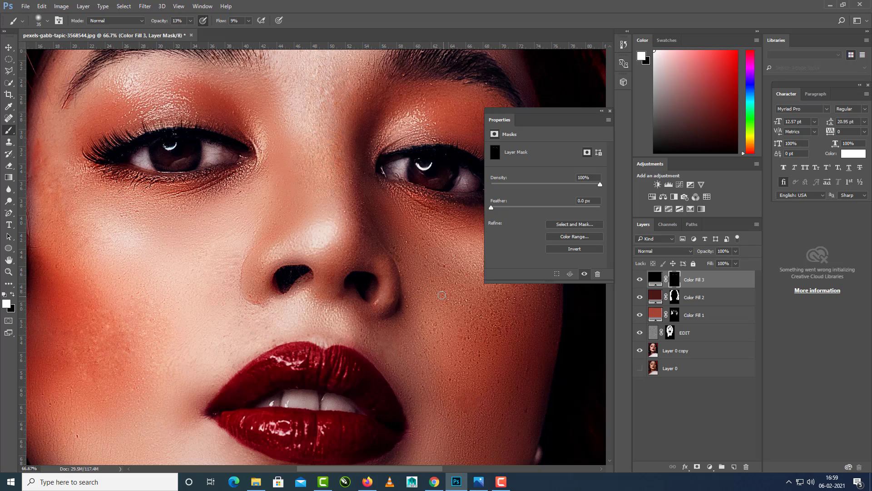
{"action": "left_click", "coordinate": [191, 24]}
{"action": "left_click_drag", "start_coordinate": [190, 32], "coordinate": [206, 31]}
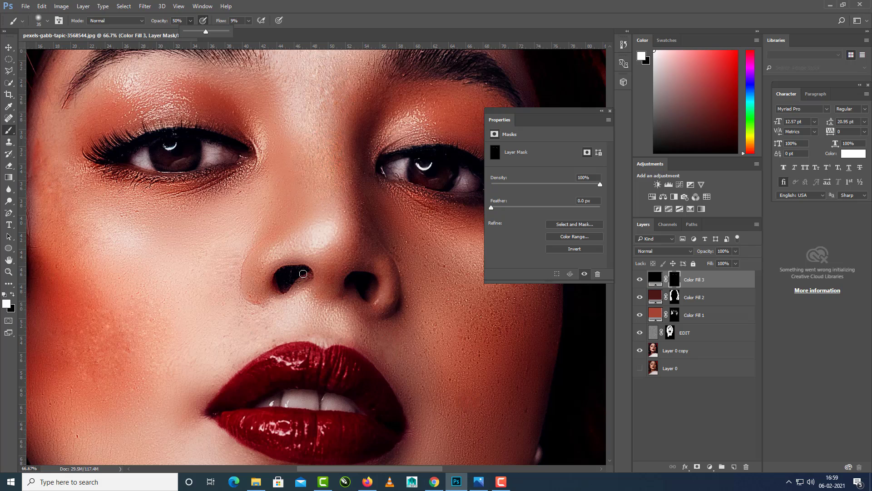
{"action": "left_click_drag", "start_coordinate": [303, 273], "coordinate": [284, 282]}
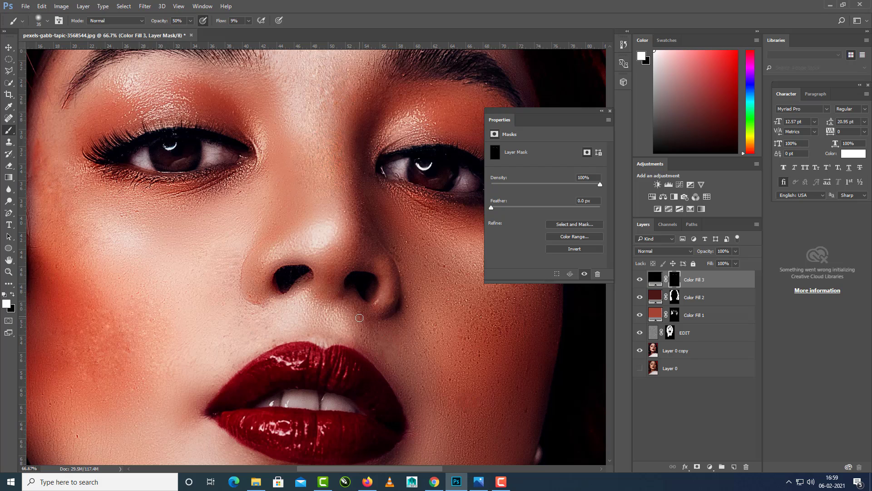
Examine the darkened eyebrows, eyes and nostrils in the context of the full portrait.
{"action": "scroll", "coordinate": [375, 298], "scroll_direction": "down", "scroll_amount": 3}
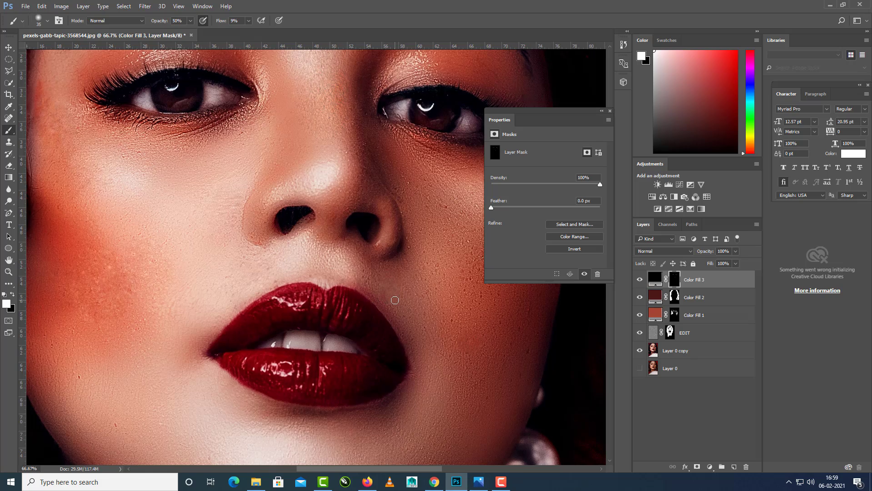
{"action": "key", "text": "ctrl+minus"}
{"action": "key", "text": "ctrl+minus"}
{"action": "key", "text": "ctrl+minus"}
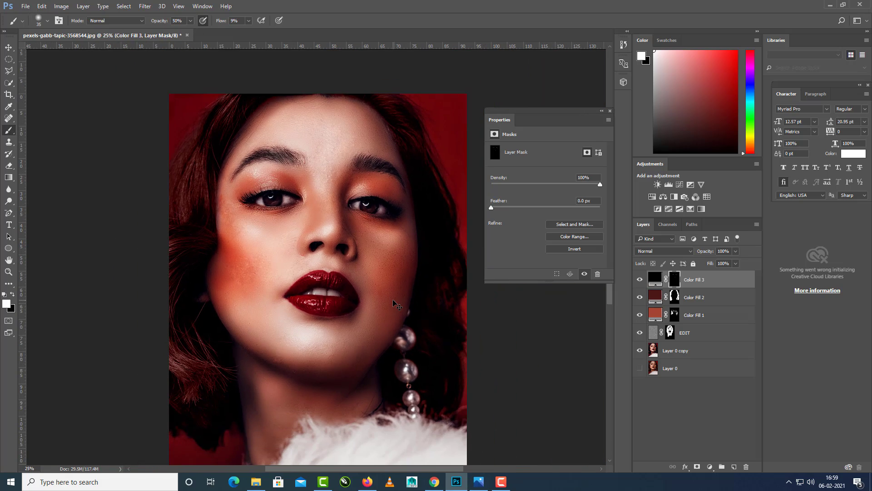
{"action": "key", "text": "ctrl+minus"}
{"action": "key", "text": "ctrl+plus"}
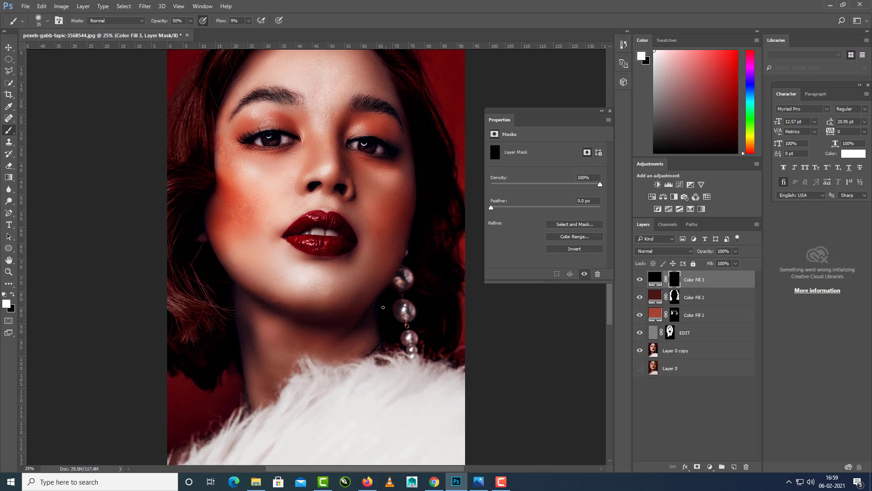
{"action": "left_click_drag", "start_coordinate": [358, 313], "coordinate": [351, 311]}
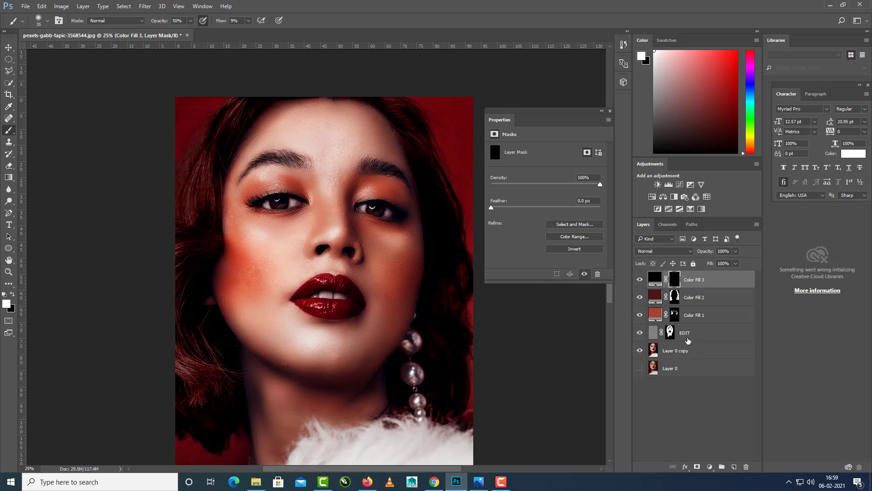
Compare the skin smoothing on the face with and without the EDIT layer.
{"action": "left_click", "coordinate": [689, 338]}
{"action": "left_click", "coordinate": [697, 315], "text": "shift"}
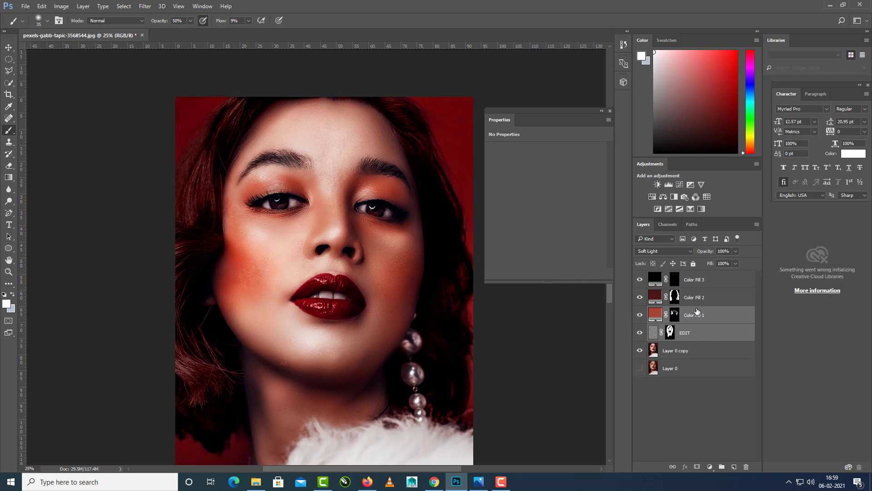
{"action": "left_click", "coordinate": [696, 284], "text": "shift"}
{"action": "left_click", "coordinate": [685, 337]}
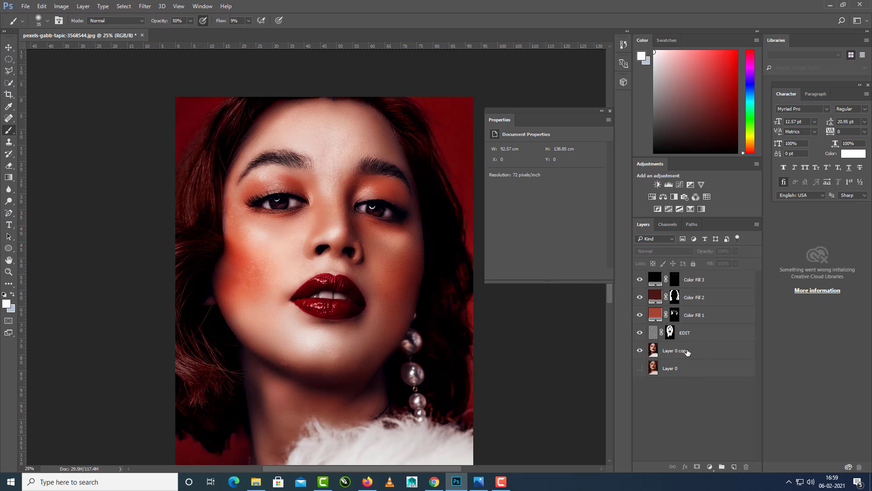
{"action": "left_click", "coordinate": [641, 334]}
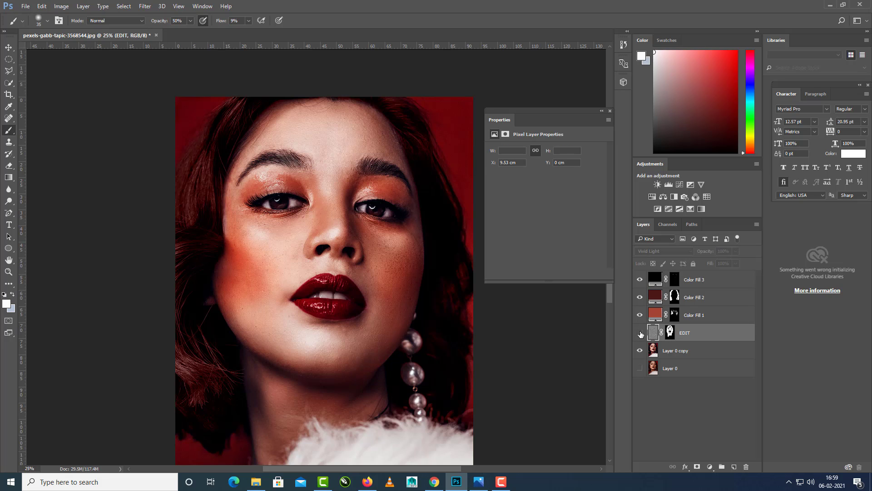
{"action": "left_click", "coordinate": [641, 334]}
{"action": "left_click", "coordinate": [641, 333]}
{"action": "left_click", "coordinate": [640, 333]}
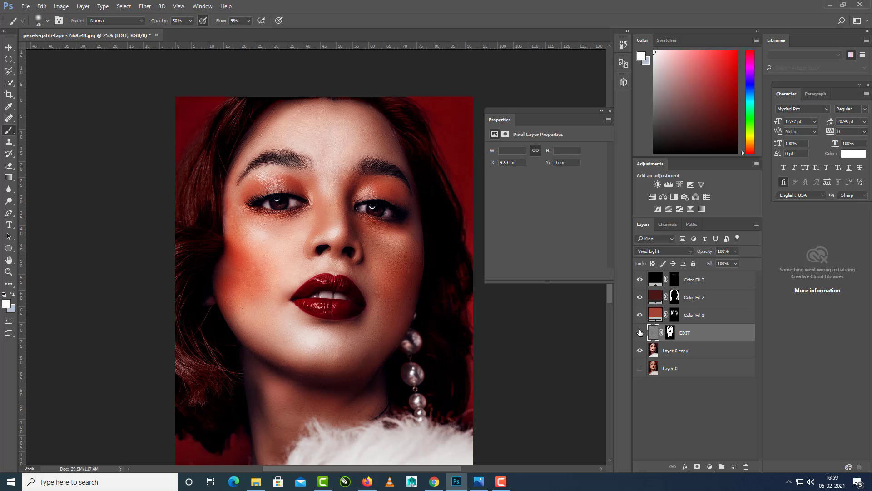
{"action": "left_click", "coordinate": [640, 333]}
{"action": "left_click", "coordinate": [640, 333]}
Enlarge the brush to size 150 and paint the EDIT layer's mask white over the nose, under-eye skin and forehead.
{"action": "left_click", "coordinate": [670, 332]}
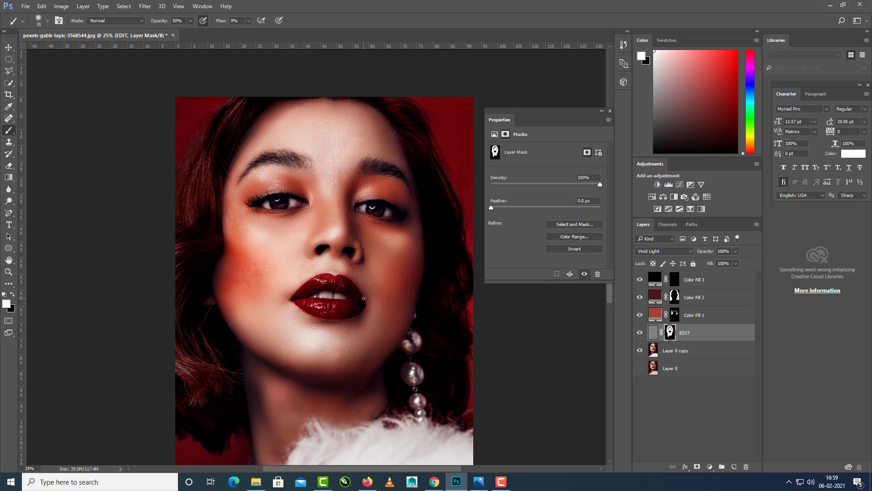
{"action": "scroll", "coordinate": [368, 304], "scroll_direction": "up", "scroll_amount": 3}
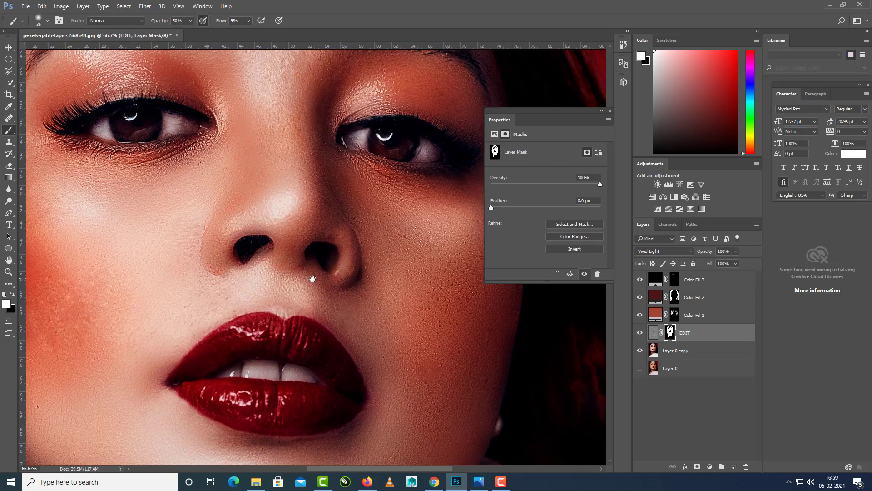
{"action": "key", "text": "bracketright"}
{"action": "key", "text": "bracketright"}
{"action": "key", "text": "bracketright"}
{"action": "key", "text": "bracketright"}
{"action": "key", "text": "bracketright"}
{"action": "key", "text": "bracketright"}
{"action": "key", "text": "bracketright"}
{"action": "key", "text": "bracketright"}
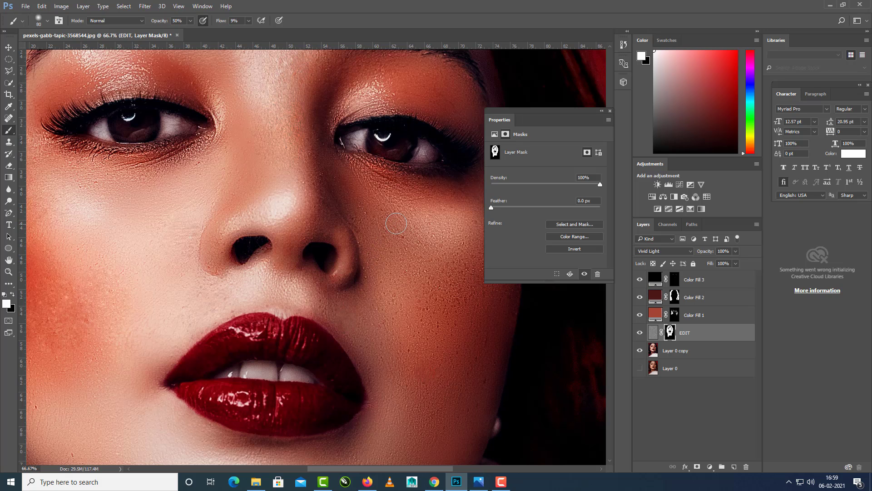
{"action": "left_click_drag", "start_coordinate": [398, 207], "coordinate": [357, 252]}
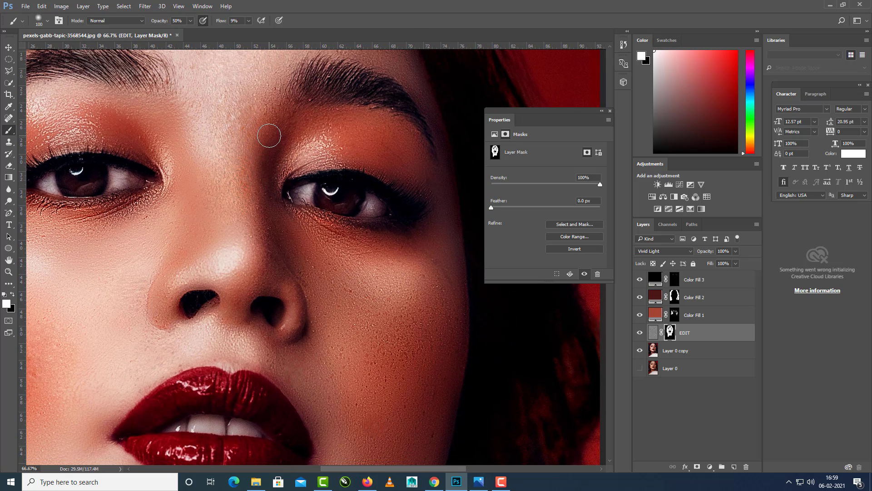
{"action": "key", "text": "bracketright"}
{"action": "key", "text": "bracketright"}
{"action": "left_click_drag", "start_coordinate": [231, 187], "coordinate": [289, 314]}
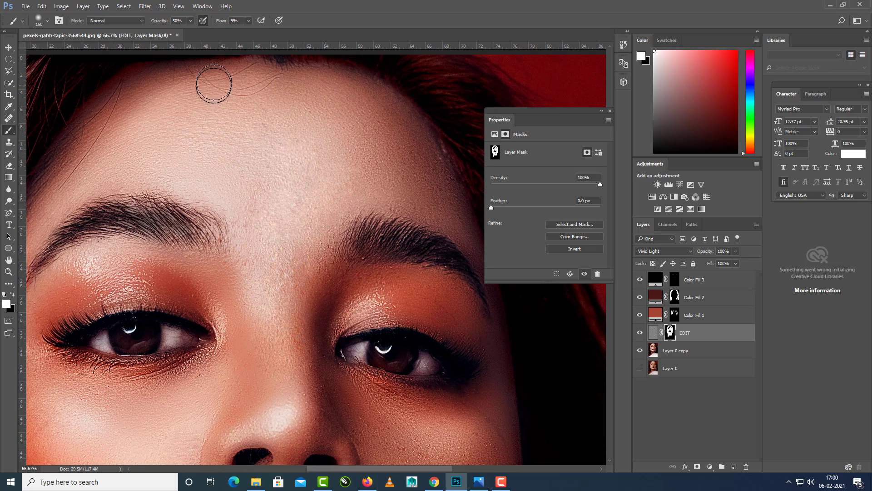
{"action": "left_click_drag", "start_coordinate": [367, 267], "coordinate": [300, 195]}
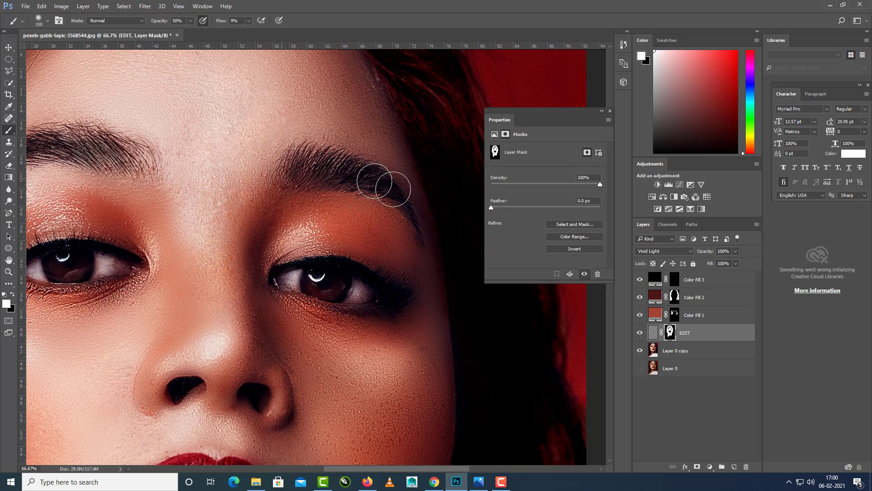
Extend the white painting on the EDIT mask across the cheek beside the earring, around the mouth and over the chin.
{"action": "left_click_drag", "start_coordinate": [423, 271], "coordinate": [410, 236]}
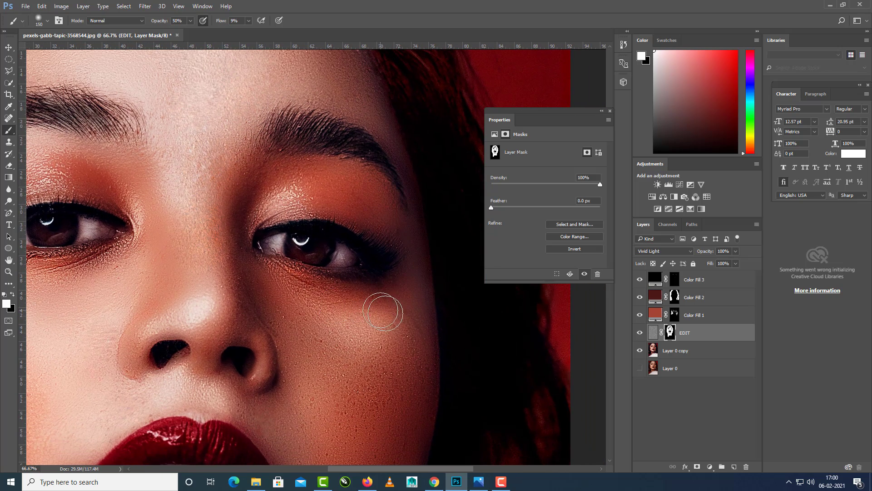
{"action": "left_click_drag", "start_coordinate": [382, 308], "coordinate": [379, 257]}
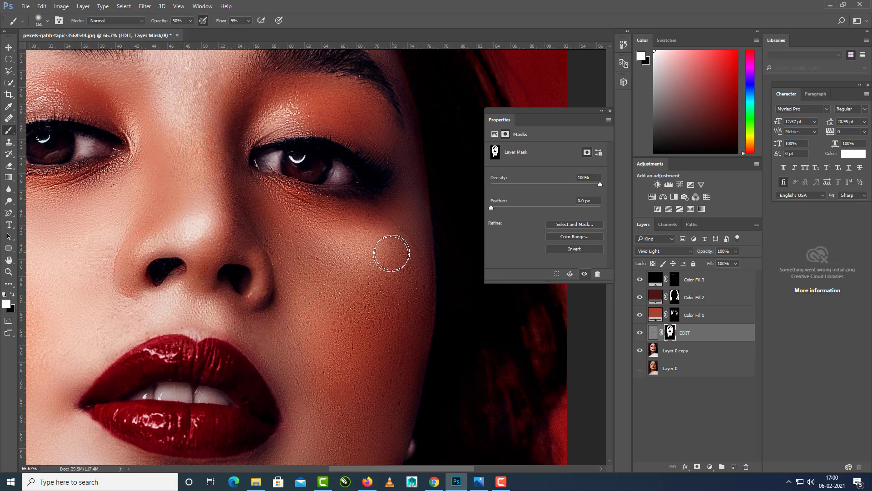
{"action": "left_click_drag", "start_coordinate": [365, 354], "coordinate": [364, 278]}
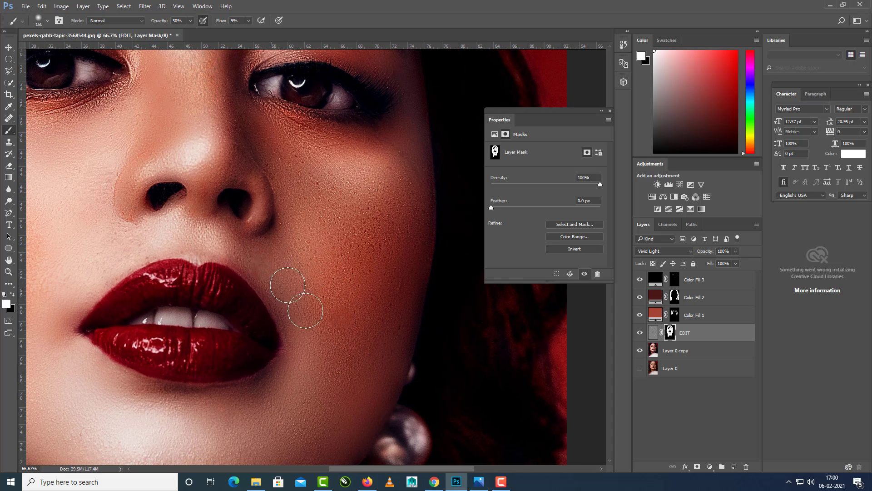
{"action": "left_click_drag", "start_coordinate": [346, 390], "coordinate": [374, 286]}
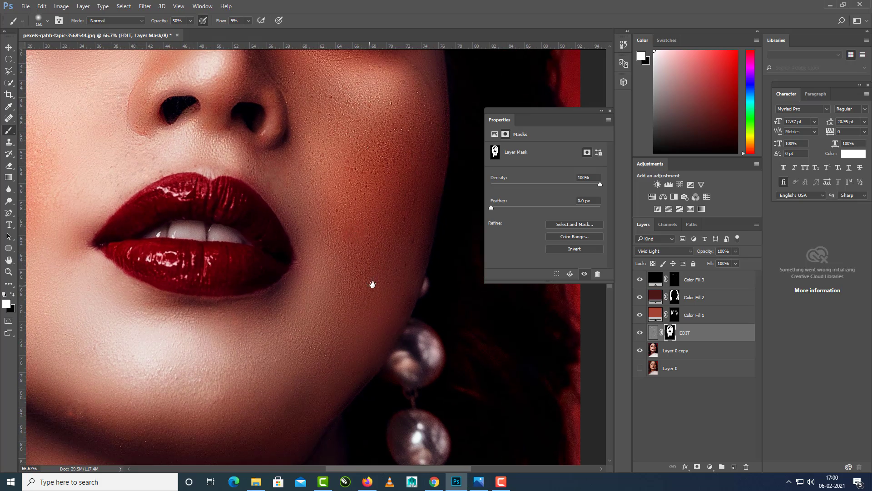
{"action": "left_click_drag", "start_coordinate": [340, 346], "coordinate": [374, 314]}
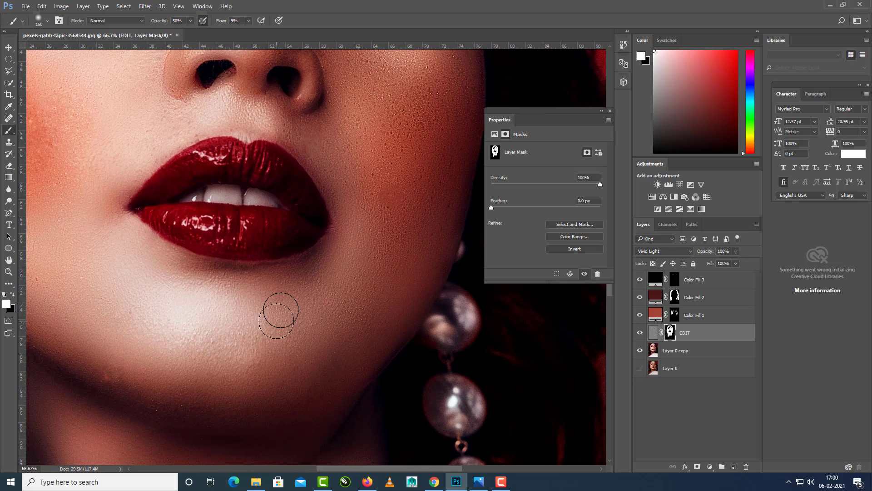
Compare the full portrait with and without the EDIT layer's skin smoothing.
{"action": "key", "text": "ctrl+minus"}
{"action": "key", "text": "ctrl+minus"}
{"action": "key", "text": "ctrl+minus"}
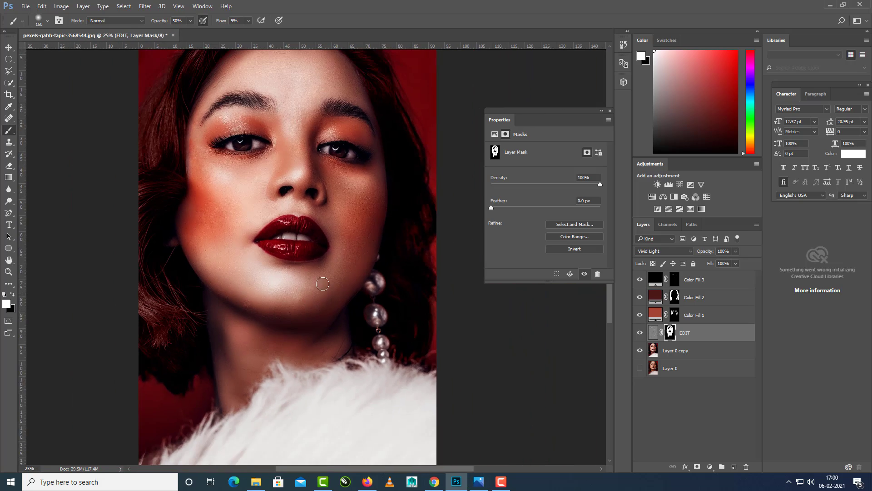
{"action": "left_click_drag", "start_coordinate": [345, 277], "coordinate": [345, 310]}
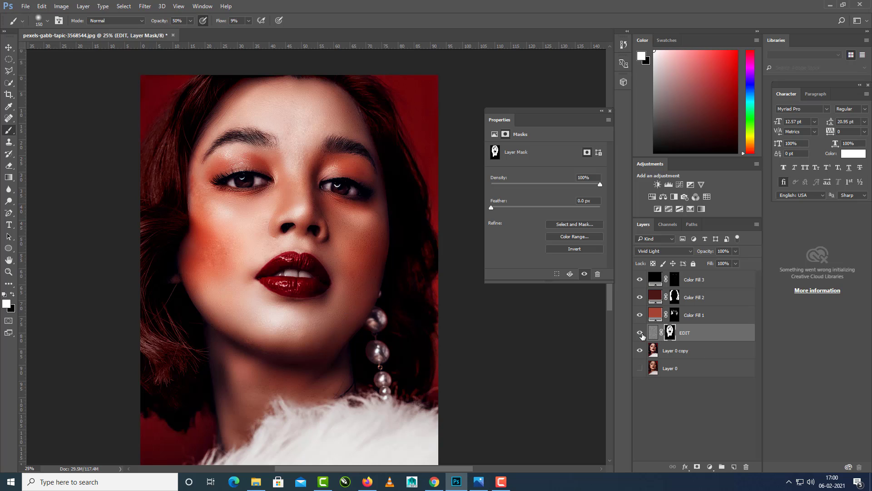
{"action": "left_click", "coordinate": [640, 334]}
{"action": "left_click", "coordinate": [641, 334]}
{"action": "left_click", "coordinate": [640, 333]}
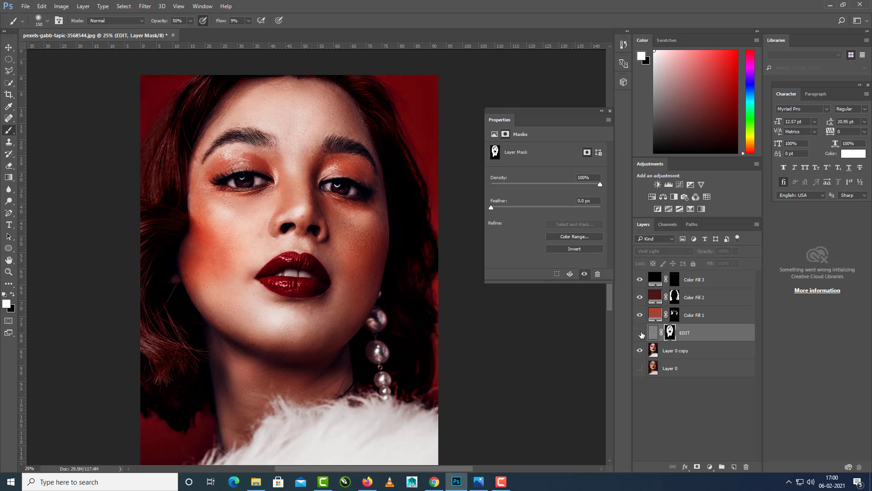
{"action": "left_click", "coordinate": [640, 334]}
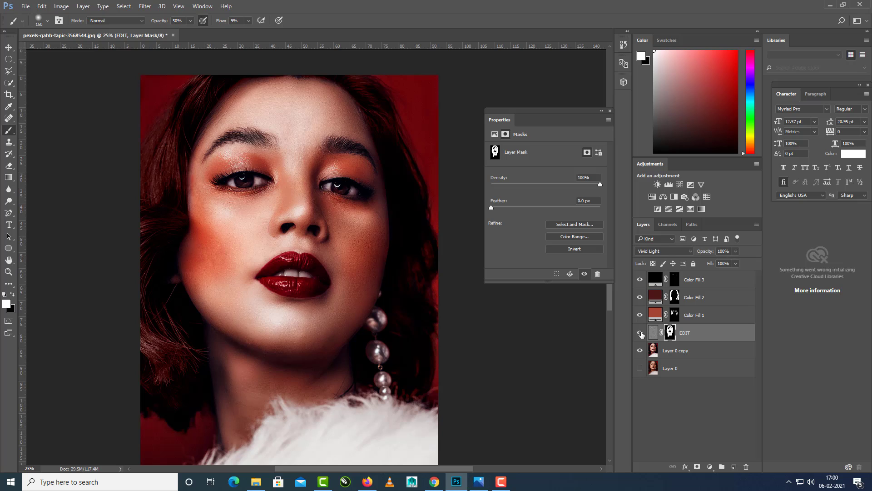
{"action": "left_click", "coordinate": [641, 334]}
{"action": "left_click", "coordinate": [641, 333]}
{"action": "left_click", "coordinate": [640, 334]}
{"action": "left_click", "coordinate": [641, 333]}
{"action": "left_click", "coordinate": [700, 320], "text": "shift"}
{"action": "left_click", "coordinate": [702, 300], "text": "shift"}
{"action": "left_click", "coordinate": [703, 284], "text": "shift"}
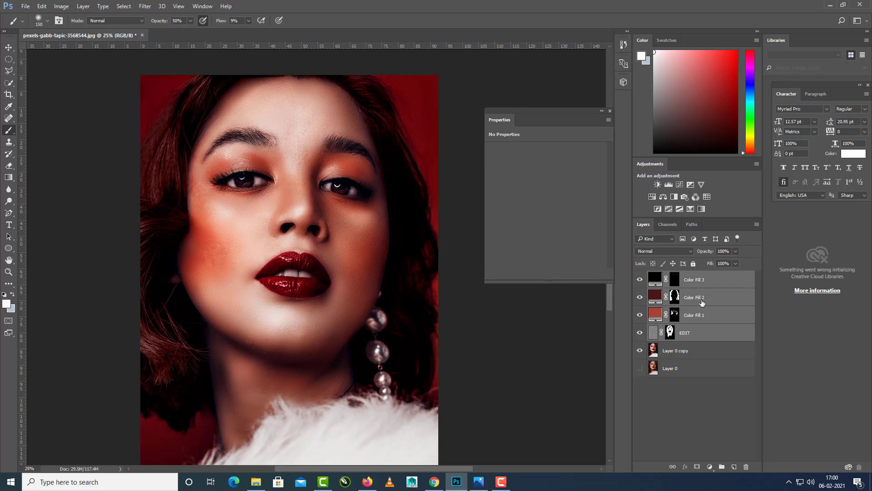
{"action": "left_click", "coordinate": [700, 408]}
Add a Color Balance adjustment layer above Color Fill 3 and adjust its midtones, shifting slightly toward green.
{"action": "left_click", "coordinate": [706, 282]}
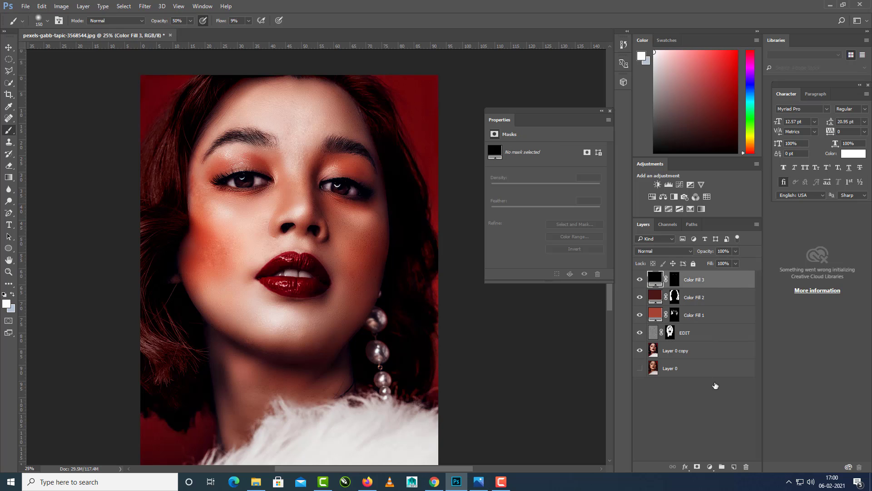
{"action": "left_click", "coordinate": [709, 466]}
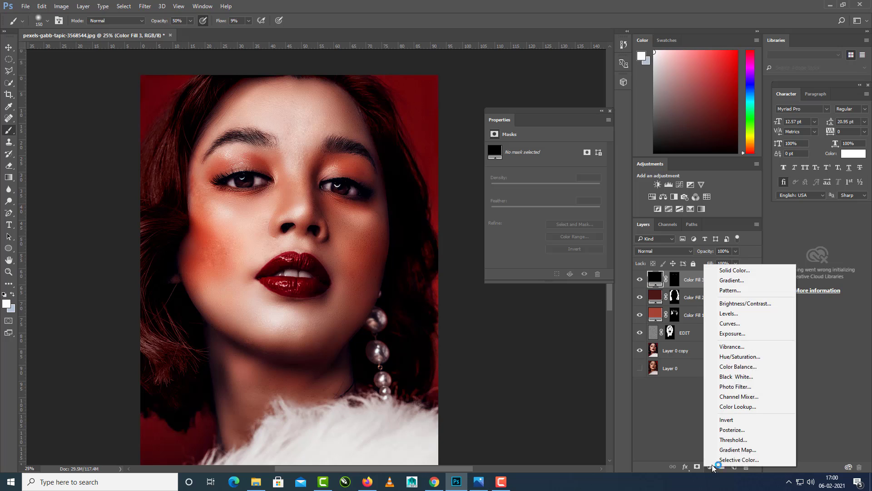
{"action": "left_click", "coordinate": [743, 372]}
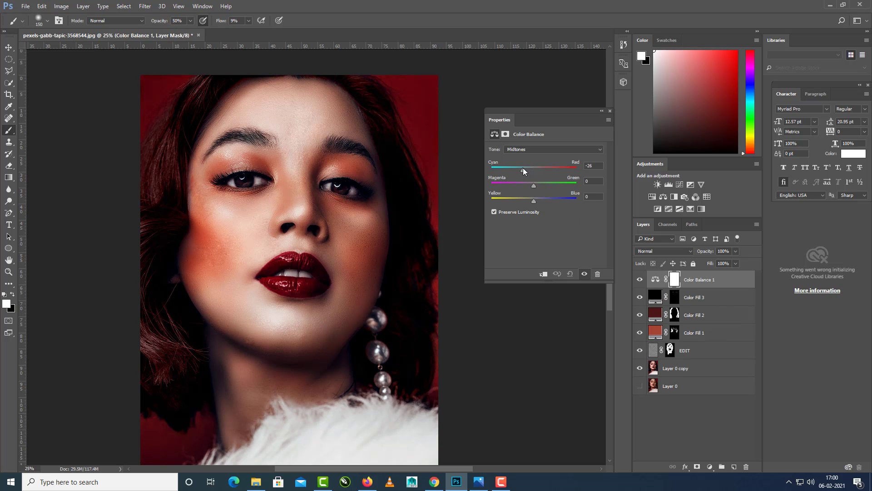
{"action": "left_click_drag", "start_coordinate": [534, 185], "coordinate": [539, 185]}
{"action": "left_click_drag", "start_coordinate": [528, 171], "coordinate": [537, 204]}
{"action": "left_click", "coordinate": [704, 429]}
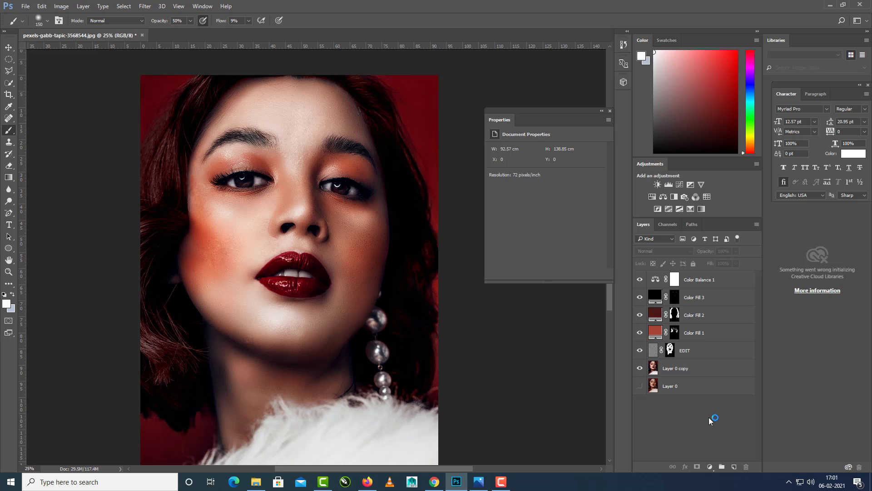
Add a Levels adjustment layer above Color Balance 1 with the white input level at 228 and midtones at 1.00.
{"action": "left_click", "coordinate": [710, 467]}
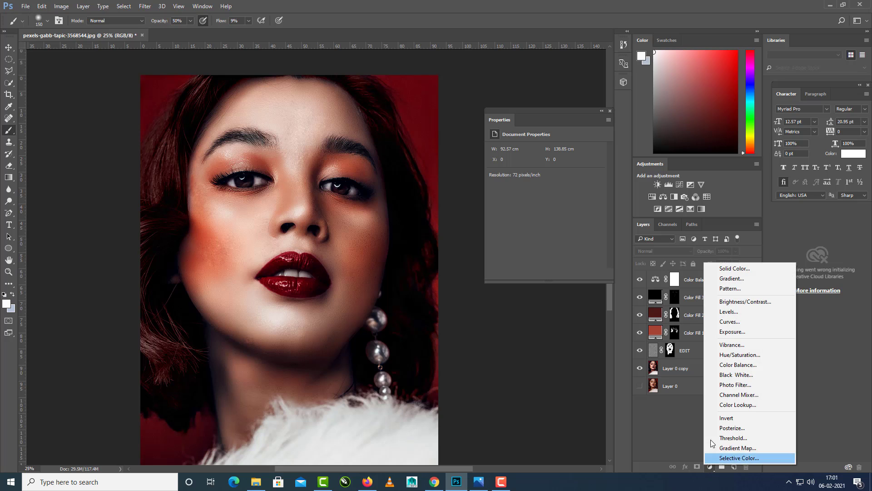
{"action": "left_click", "coordinate": [737, 311]}
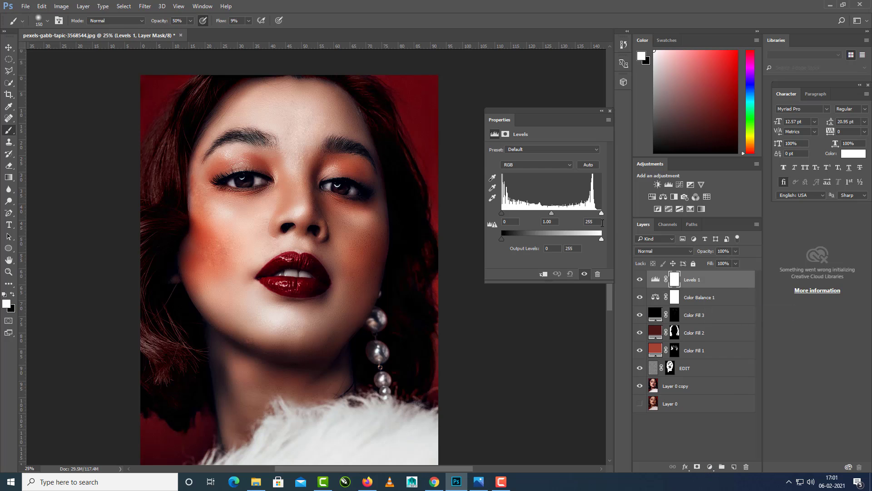
{"action": "left_click_drag", "start_coordinate": [602, 213], "coordinate": [603, 239]}
{"action": "left_click_drag", "start_coordinate": [544, 213], "coordinate": [592, 216]}
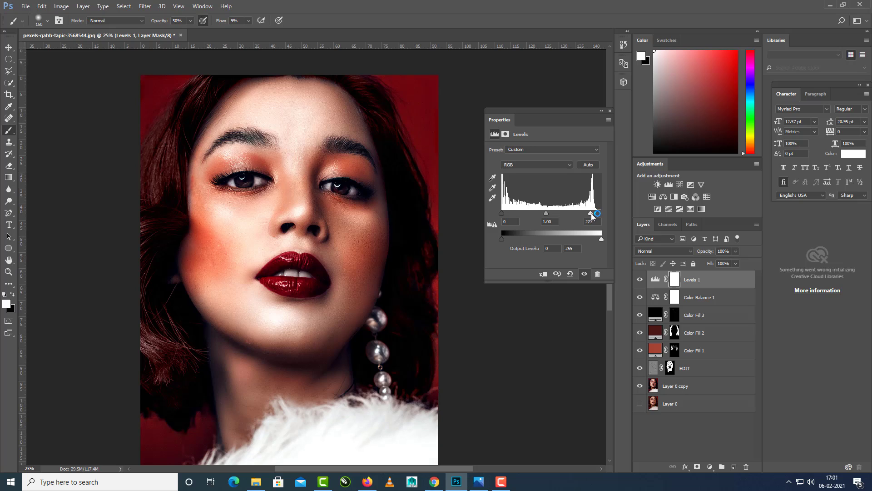
{"action": "left_click", "coordinate": [658, 447]}
Group the Levels 1, Color Balance 1, Color Fill 3, Color Fill 2, Color Fill 1 and EDIT layers.
{"action": "left_click", "coordinate": [705, 282]}
{"action": "left_click", "coordinate": [705, 318], "text": "shift"}
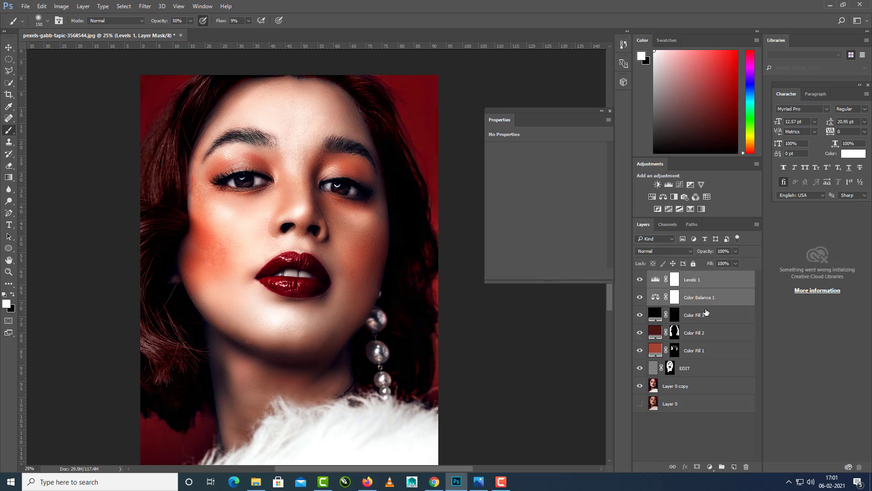
{"action": "left_click", "coordinate": [704, 335], "text": "shift"}
{"action": "left_click", "coordinate": [701, 355], "text": "shift"}
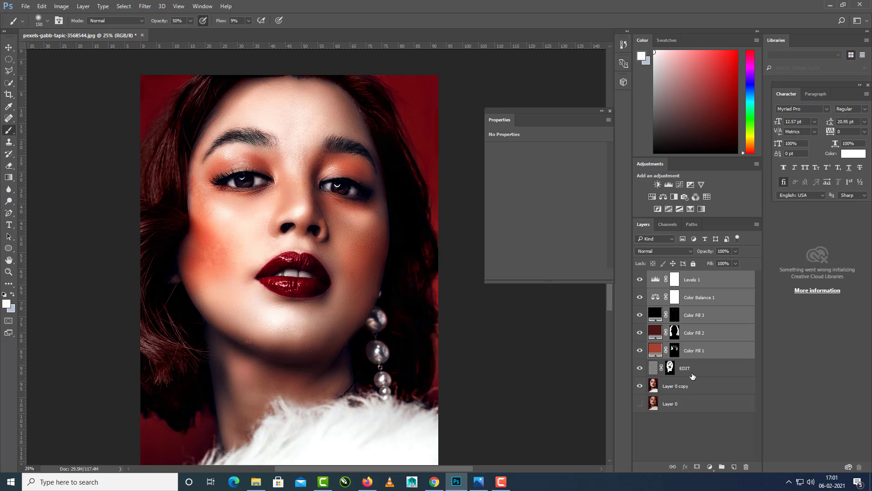
{"action": "left_click", "coordinate": [693, 376], "text": "shift"}
{"action": "key", "text": "ctrl+g"}
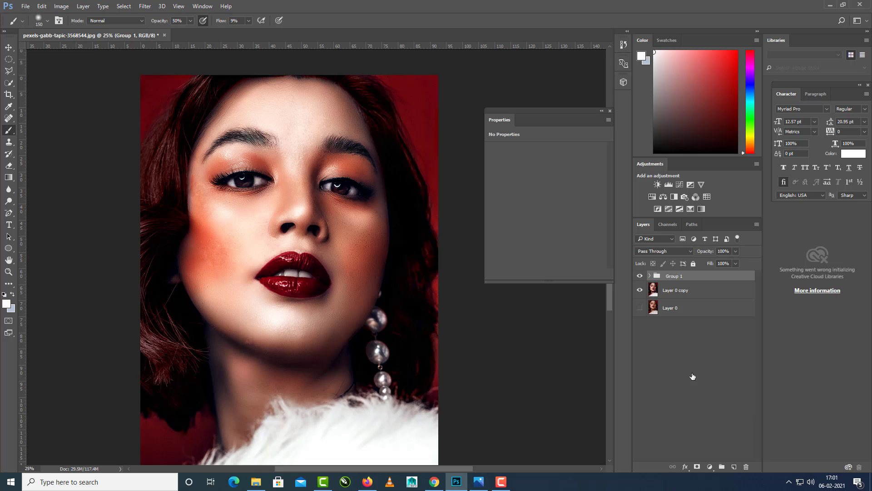
{"action": "left_click", "coordinate": [681, 362]}
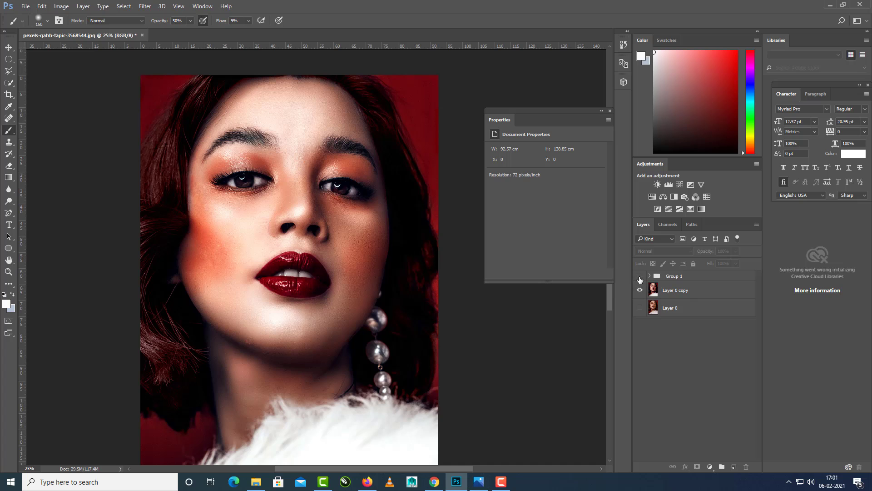
Compare the portrait before and after retouching by toggling the visibility of Group 1.
{"action": "left_click", "coordinate": [640, 276]}
{"action": "left_click", "coordinate": [640, 276]}
{"action": "left_click", "coordinate": [639, 277]}
{"action": "left_click", "coordinate": [640, 277]}
{"action": "left_click", "coordinate": [640, 276]}
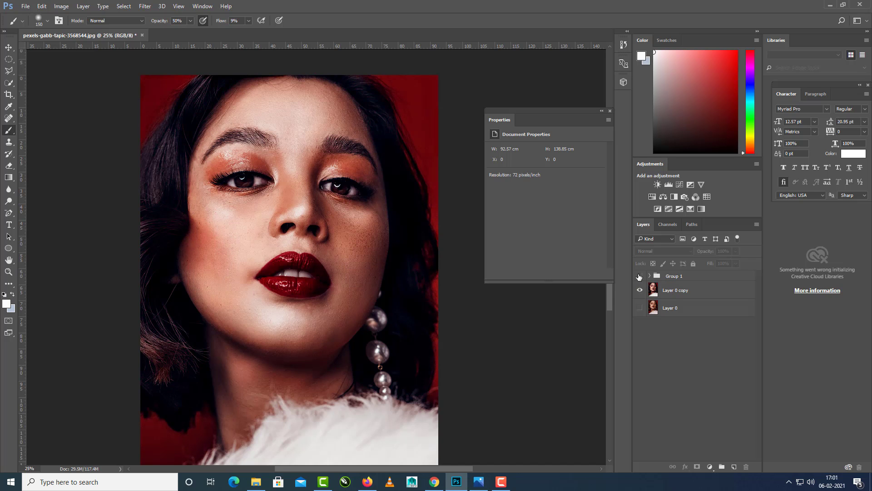
{"action": "left_click", "coordinate": [639, 276]}
{"action": "left_click", "coordinate": [638, 277]}
{"action": "left_click", "coordinate": [639, 276]}
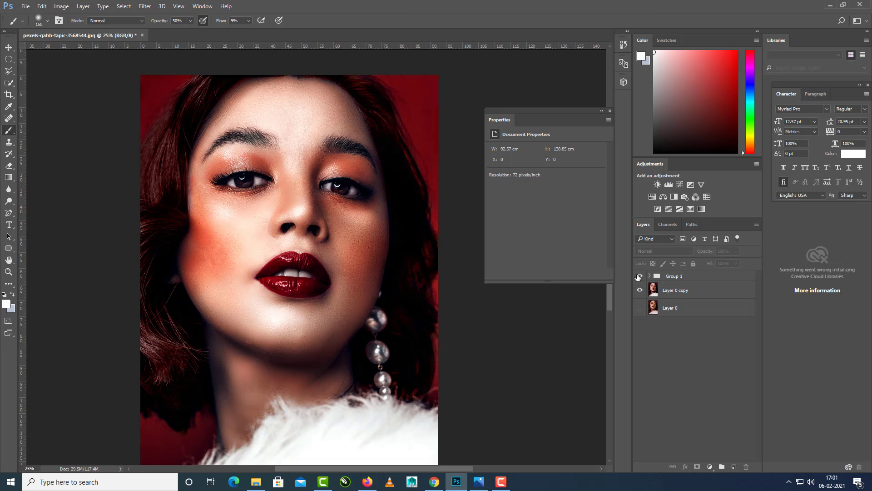
{"action": "left_click", "coordinate": [639, 277]}
{"action": "left_click", "coordinate": [639, 277]}
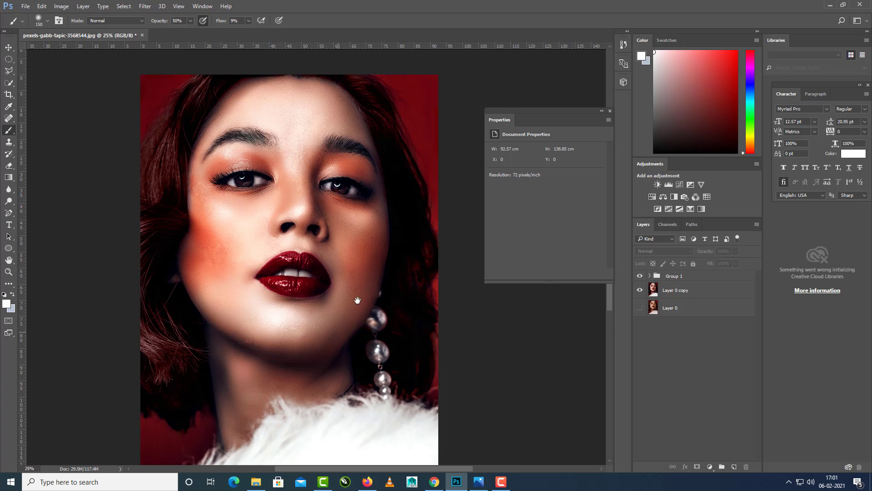
{"action": "mouse_move", "coordinate": [358, 300]}
{"action": "left_mouse_down"}
{"action": "mouse_move", "coordinate": [358, 285]}
{"action": "mouse_move", "coordinate": [374, 340]}
{"action": "mouse_move", "coordinate": [364, 305]}
{"action": "left_mouse_up"}
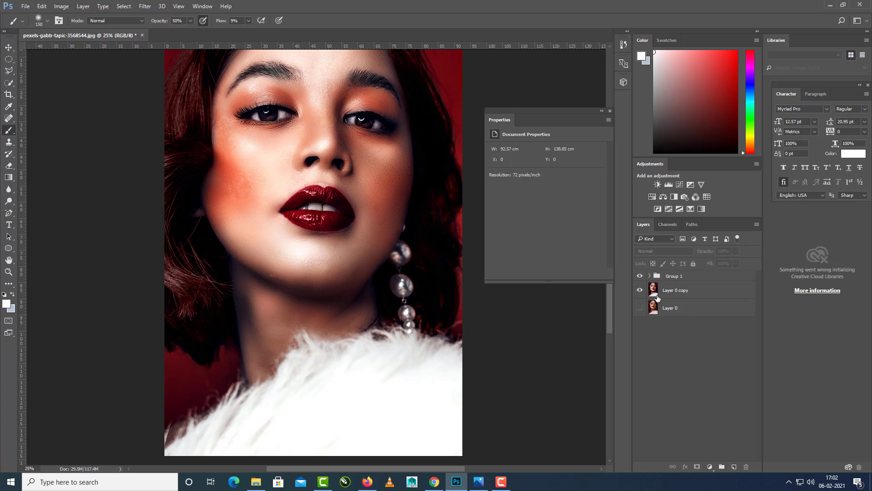
Target the Color Fill 2 mask inside Group 1 and set a black brush to size 70, 100% opacity and 100% flow.
{"action": "left_click", "coordinate": [649, 276]}
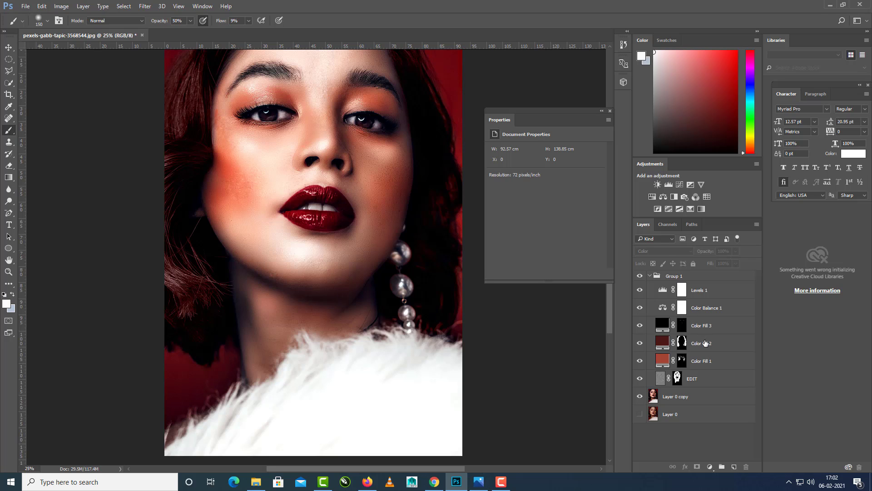
{"action": "left_click", "coordinate": [705, 344]}
{"action": "left_click", "coordinate": [681, 344]}
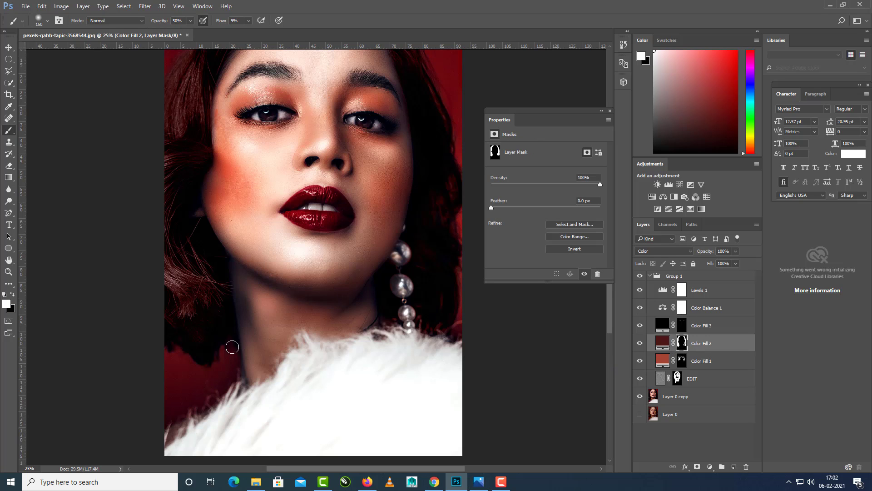
{"action": "left_click", "coordinate": [12, 295]}
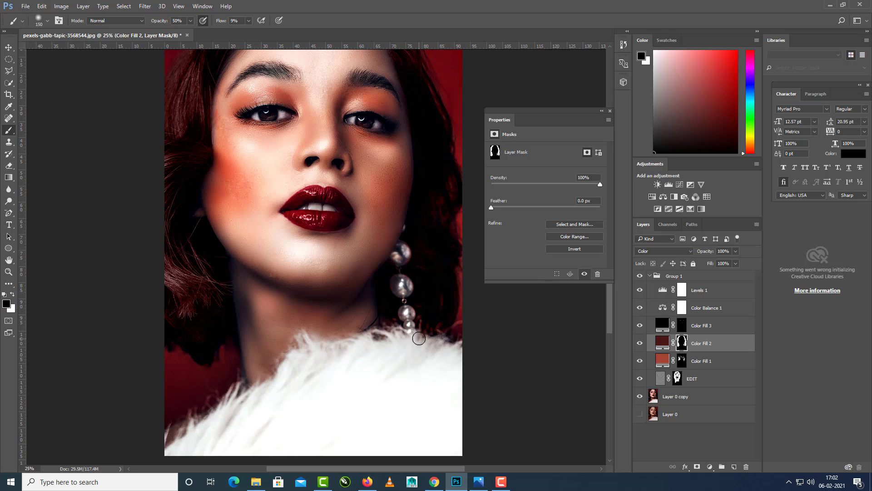
{"action": "key", "text": "bracketleft"}
{"action": "key", "text": "bracketleft"}
{"action": "key", "text": "bracketleft"}
{"action": "key", "text": "bracketleft"}
{"action": "left_click", "coordinate": [191, 21]}
{"action": "left_click_drag", "start_coordinate": [197, 31], "coordinate": [287, 31]}
{"action": "left_click", "coordinate": [249, 20]}
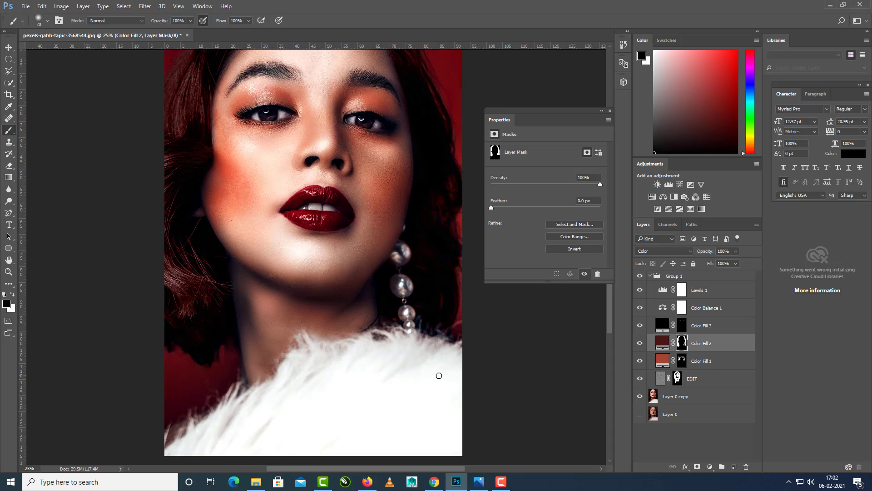
Compare the whole portrait before and after retouching by repeatedly hiding and showing the collapsed Group 1.
{"action": "key", "text": "ctrl+minus"}
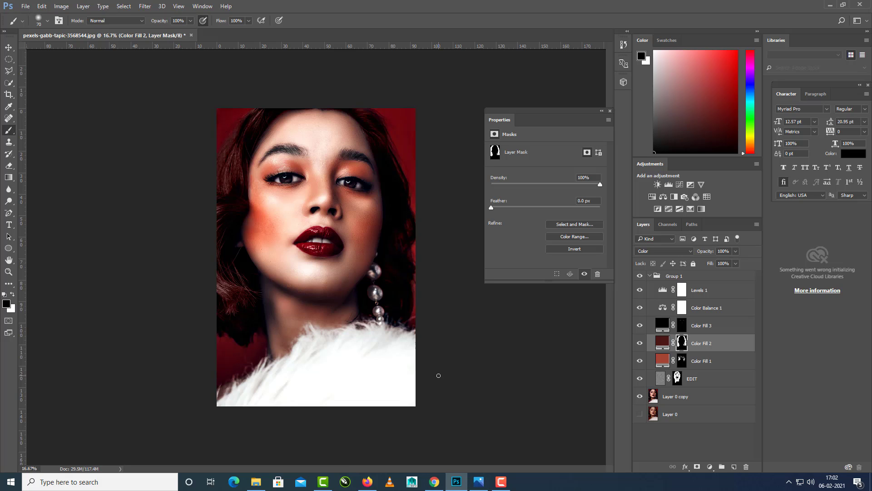
{"action": "left_click", "coordinate": [651, 279]}
{"action": "left_click", "coordinate": [649, 276]}
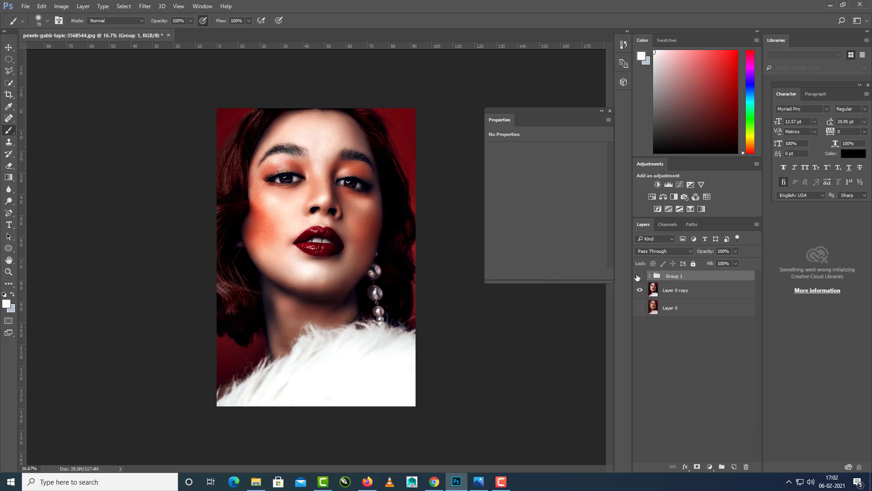
{"action": "left_click", "coordinate": [638, 276]}
{"action": "left_click", "coordinate": [639, 276]}
{"action": "left_click", "coordinate": [638, 276]}
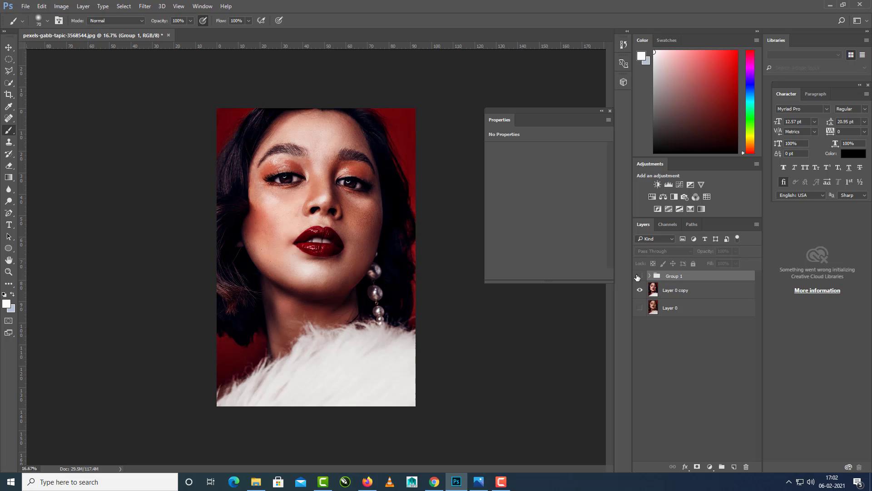
{"action": "left_click", "coordinate": [639, 276]}
{"action": "left_click", "coordinate": [639, 276]}
{"action": "left_click", "coordinate": [638, 276]}
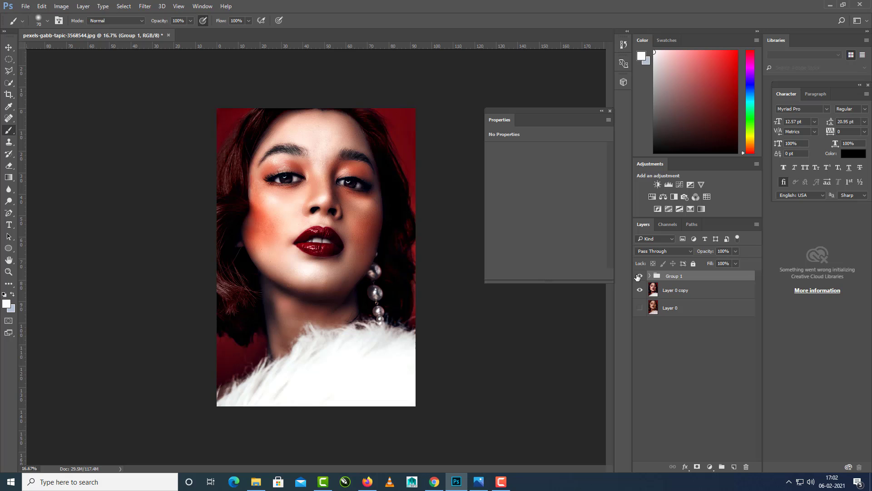
{"action": "left_click", "coordinate": [639, 276]}
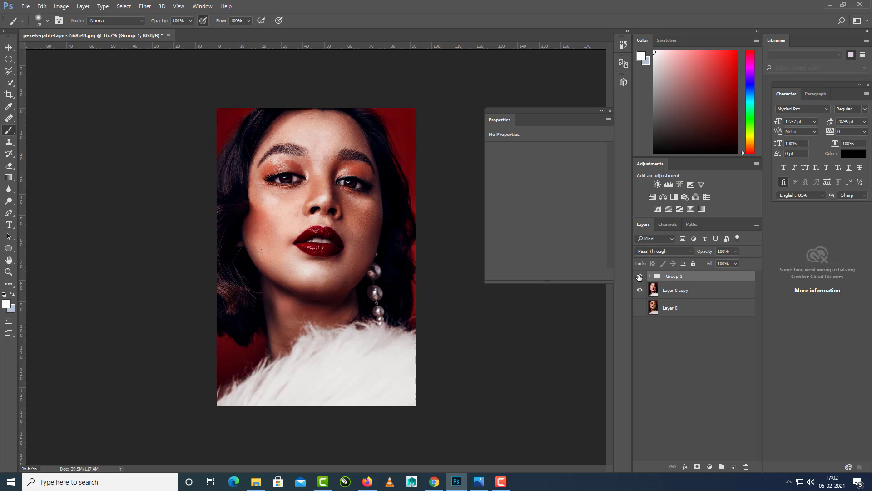
{"action": "left_click", "coordinate": [639, 276]}
Add a new layer above Color Fill 3 in Group 1 and make a small circular selection between the eyebrows.
{"action": "left_click", "coordinate": [649, 276]}
{"action": "left_click", "coordinate": [697, 292]}
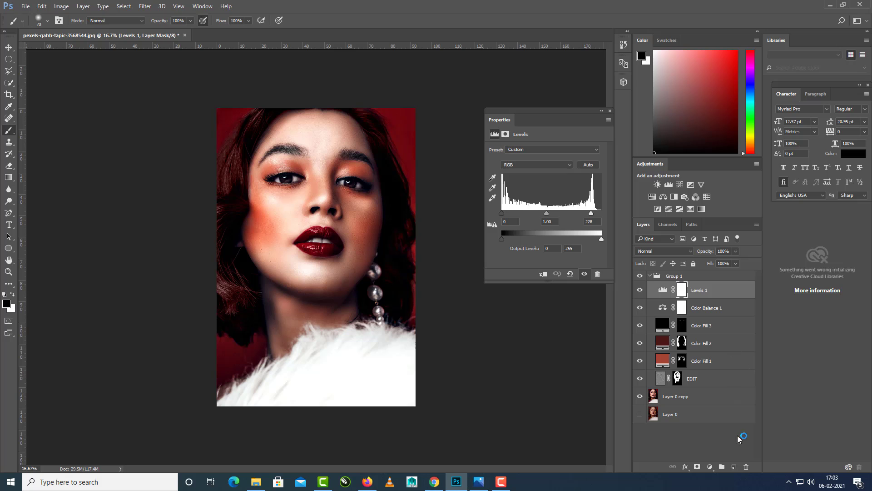
{"action": "left_click", "coordinate": [714, 328]}
{"action": "left_click", "coordinate": [732, 467]}
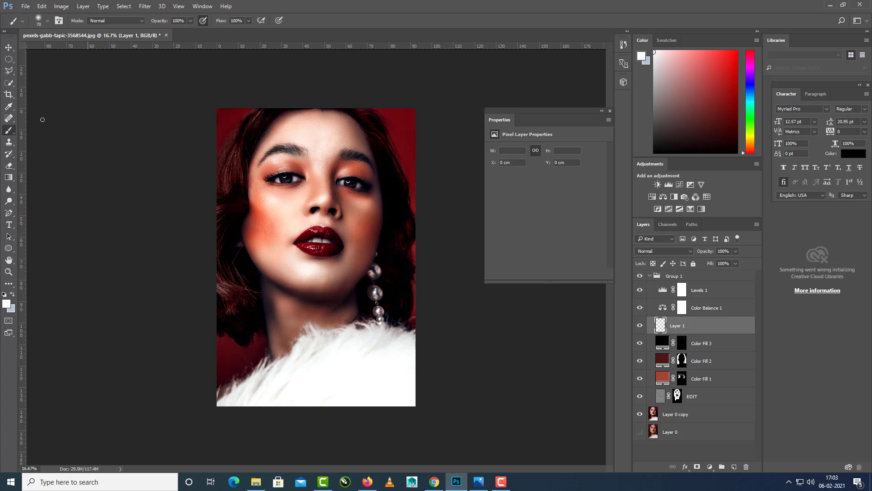
{"action": "left_click", "coordinate": [9, 60]}
{"action": "left_click_drag", "start_coordinate": [323, 143], "coordinate": [327, 153]}
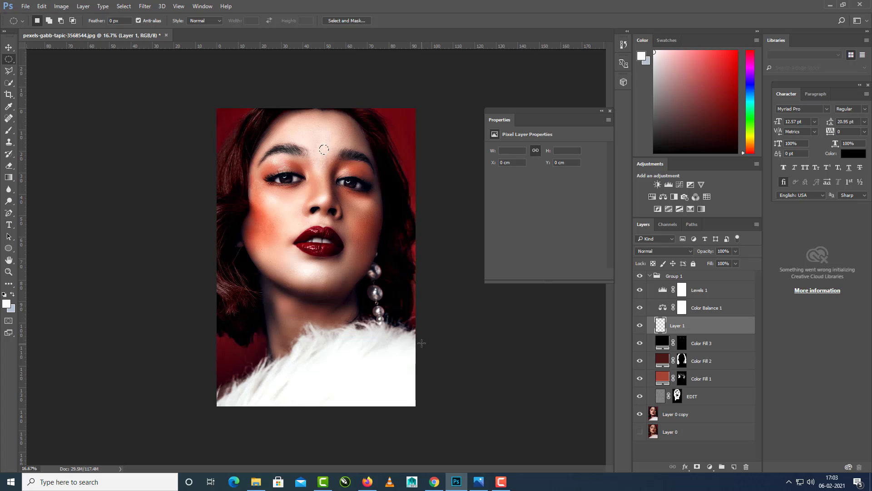
Fill the circular selection with dark red sampled from the lips, in Normal mode at 100% opacity, and deselect it.
{"action": "key", "text": "i"}
{"action": "left_click", "coordinate": [329, 230]}
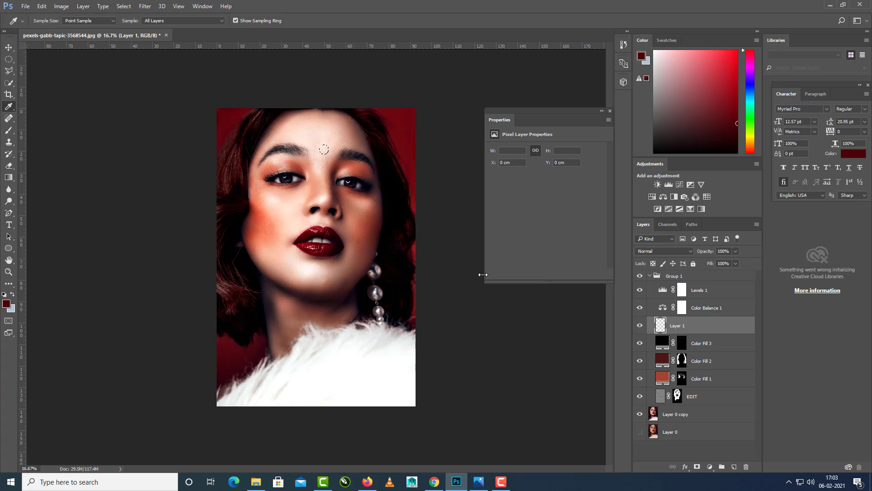
{"action": "key", "text": "shift+F5"}
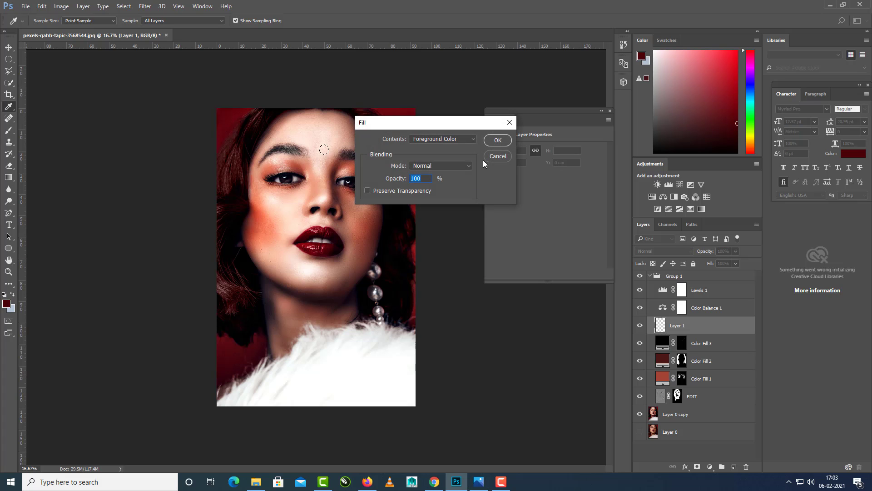
{"action": "left_click", "coordinate": [497, 141]}
{"action": "key", "text": "ctrl+t"}
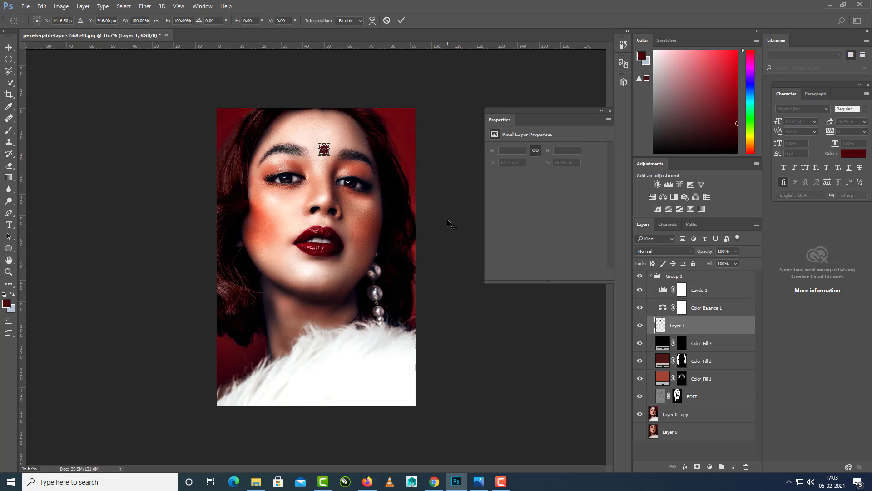
{"action": "key", "text": "ctrl+plus"}
{"action": "key", "text": "ctrl+plus"}
{"action": "key", "text": "ctrl+plus"}
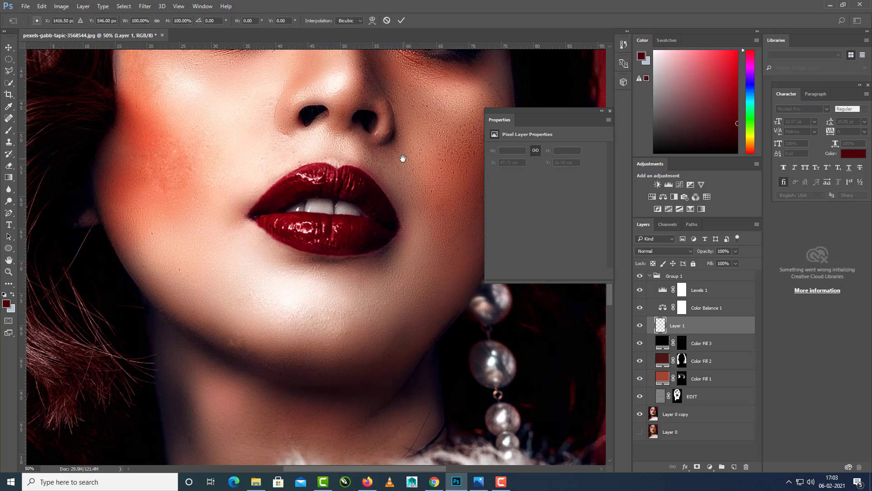
{"action": "left_click_drag", "start_coordinate": [403, 164], "coordinate": [407, 327]}
{"action": "left_click_drag", "start_coordinate": [394, 228], "coordinate": [399, 264]}
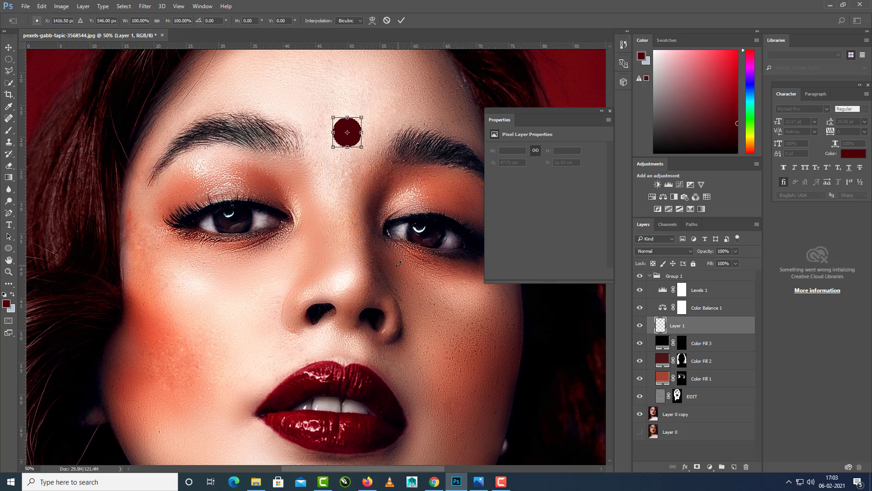
{"action": "key", "text": "Return"}
{"action": "key", "text": "i"}
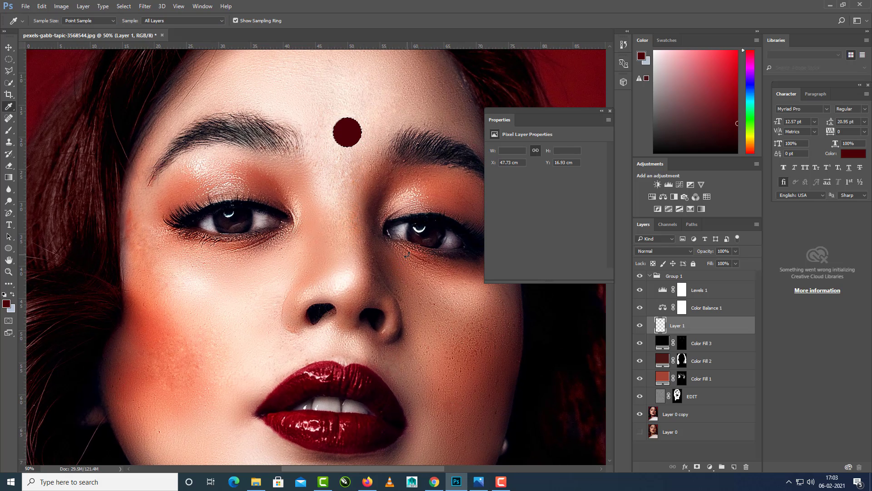
Scale the red forehead dot to about 67% and nudge it down between the eyebrows to X 48.65 cm, Y 19.26 cm.
{"action": "key", "text": "ctrl+t"}
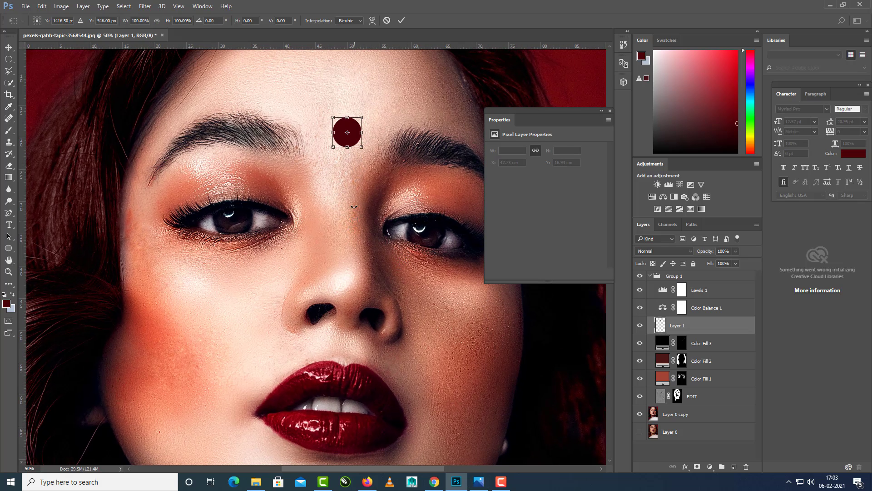
{"action": "mouse_move", "coordinate": [362, 147]}
{"action": "left_mouse_down"}
{"action": "mouse_move", "coordinate": [356, 133]}
{"action": "mouse_move", "coordinate": [359, 145]}
{"action": "left_mouse_up"}
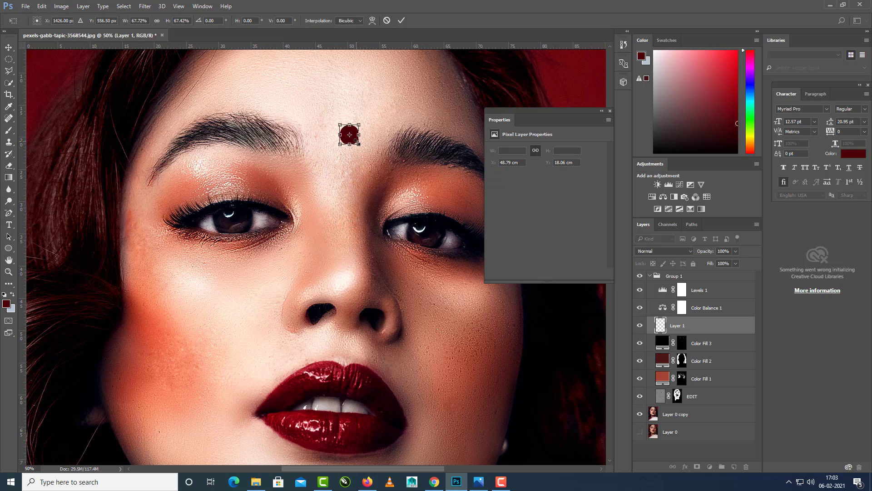
{"action": "key", "text": "Down"}
{"action": "key", "text": "Down"}
{"action": "key", "text": "Down"}
{"action": "key", "text": "Right"}
{"action": "key", "text": "Right"}
{"action": "key", "text": "Down"}
{"action": "key", "text": "Down"}
{"action": "key", "text": "Right"}
{"action": "key", "text": "Right"}
{"action": "key", "text": "Right"}
{"action": "key", "text": "Right"}
{"action": "key", "text": "Right"}
{"action": "key", "text": "Down"}
{"action": "key", "text": "Down"}
{"action": "key", "text": "Down"}
{"action": "key", "text": "Down"}
{"action": "key", "text": "Down"}
{"action": "key", "text": "Down"}
{"action": "key", "text": "Down"}
{"action": "key", "text": "Down"}
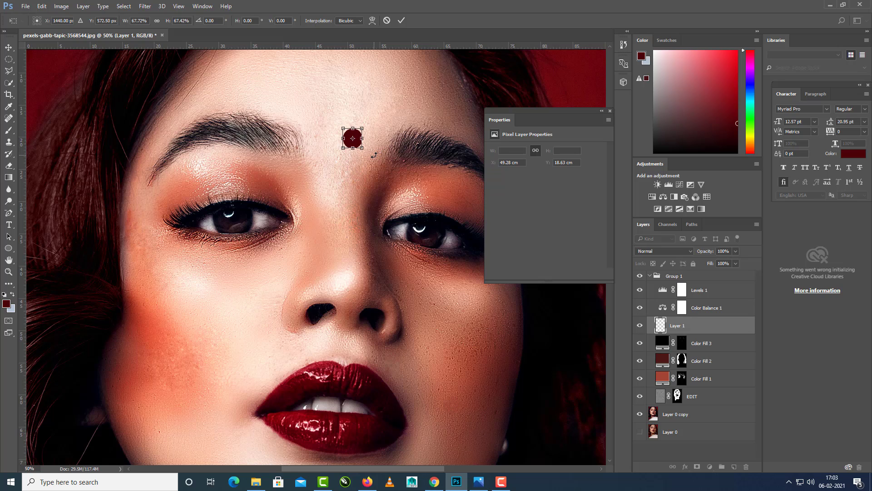
{"action": "key", "text": "Left"}
{"action": "key", "text": "Left"}
{"action": "key", "text": "Left"}
{"action": "key", "text": "Left"}
{"action": "key", "text": "Down"}
{"action": "key", "text": "Left"}
{"action": "key", "text": "Down"}
{"action": "key", "text": "Down"}
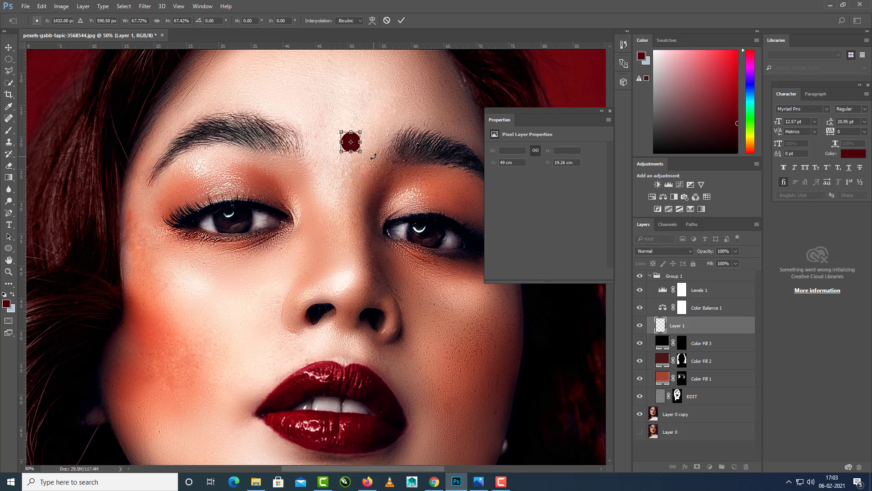
{"action": "key", "text": "Down"}
{"action": "key", "text": "Left"}
{"action": "key", "text": "Left"}
{"action": "key", "text": "Left"}
{"action": "key", "text": "Left"}
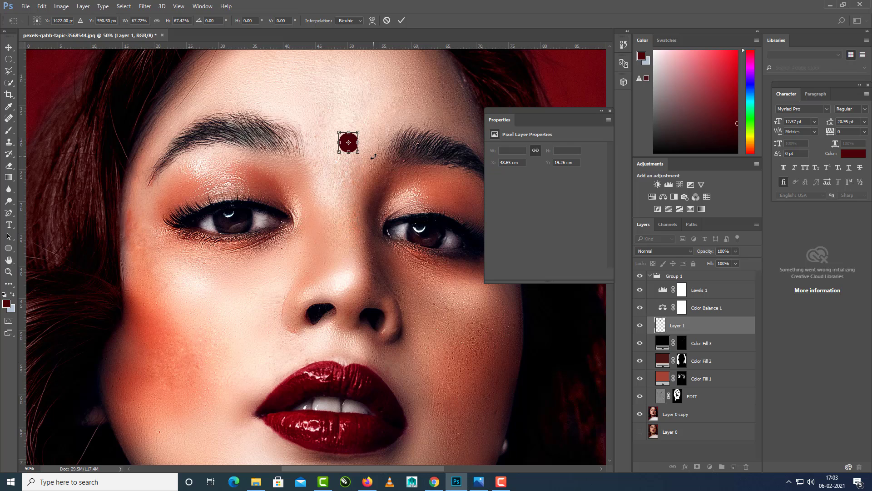
{"action": "key", "text": "Return"}
{"action": "key", "text": "i"}
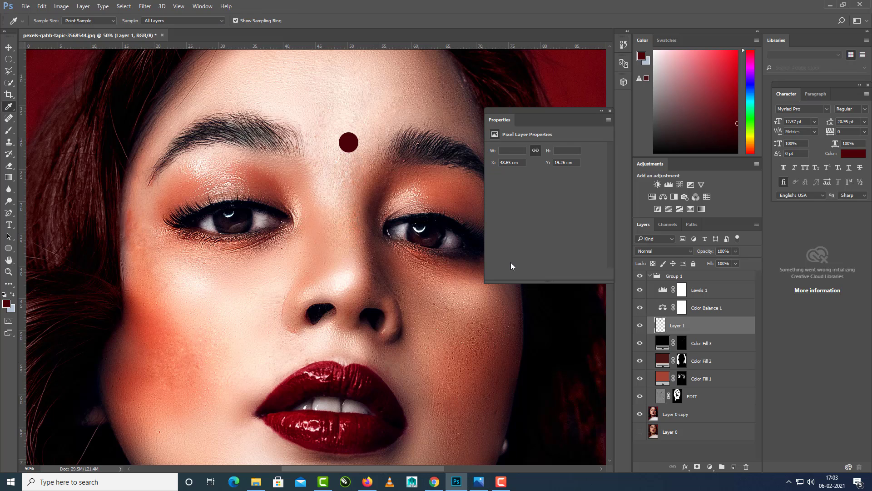
Enable a Drop Shadow effect on Layer 1 containing the red dot.
{"action": "key", "text": "ctrl+minus"}
{"action": "key", "text": "ctrl+minus"}
{"action": "key", "text": "ctrl+plus"}
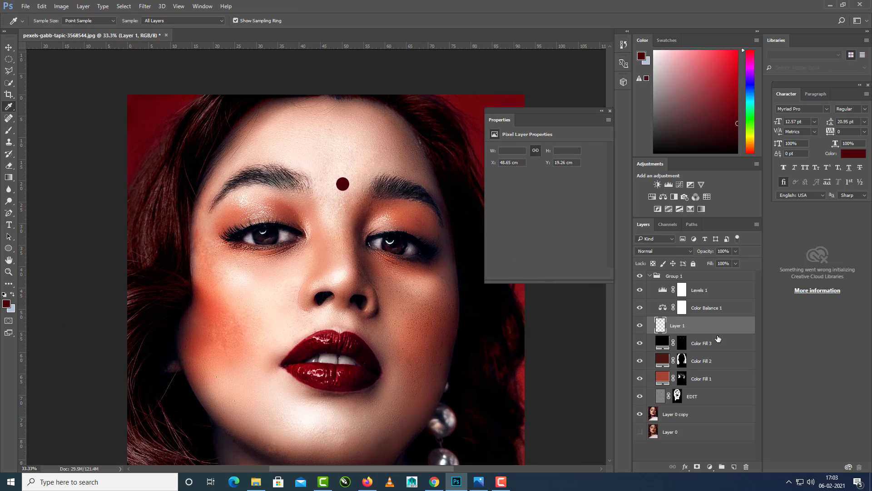
{"action": "double_click", "coordinate": [664, 327]}
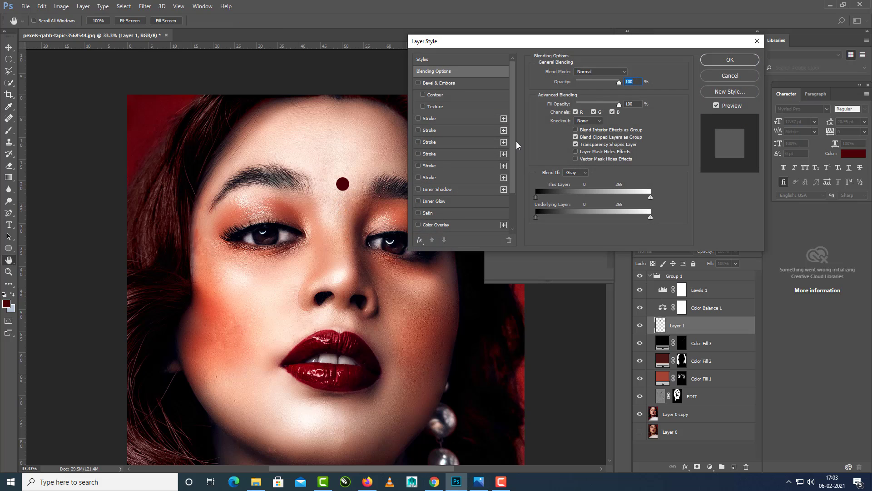
{"action": "scroll", "coordinate": [513, 143], "scroll_direction": "down", "scroll_amount": 3}
{"action": "left_click", "coordinate": [419, 226]}
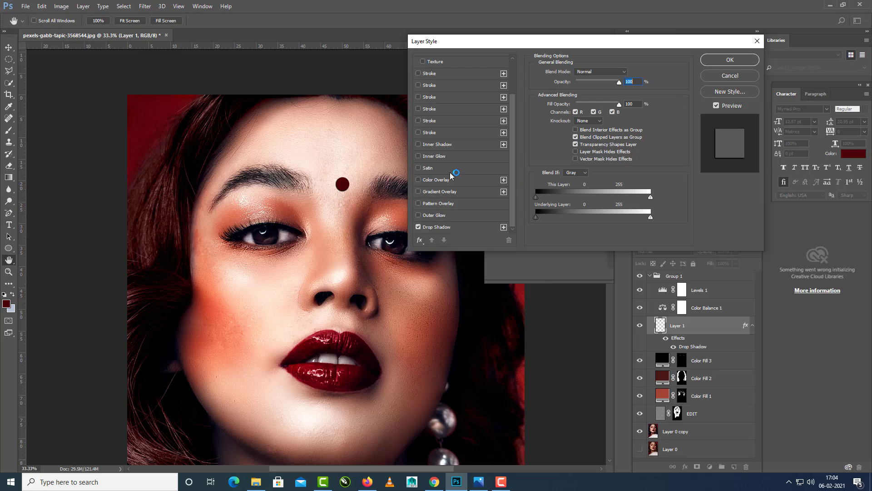
{"action": "left_click", "coordinate": [370, 181], "text": "ctrl"}
{"action": "key", "text": "ctrl+plus"}
{"action": "key", "text": "ctrl+plus"}
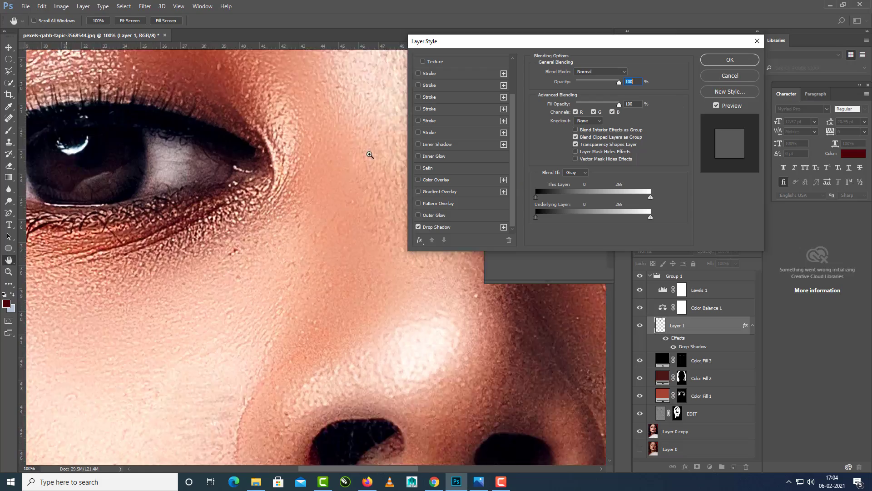
{"action": "left_click_drag", "start_coordinate": [367, 121], "coordinate": [286, 342]}
{"action": "left_click_drag", "start_coordinate": [330, 200], "coordinate": [309, 250]}
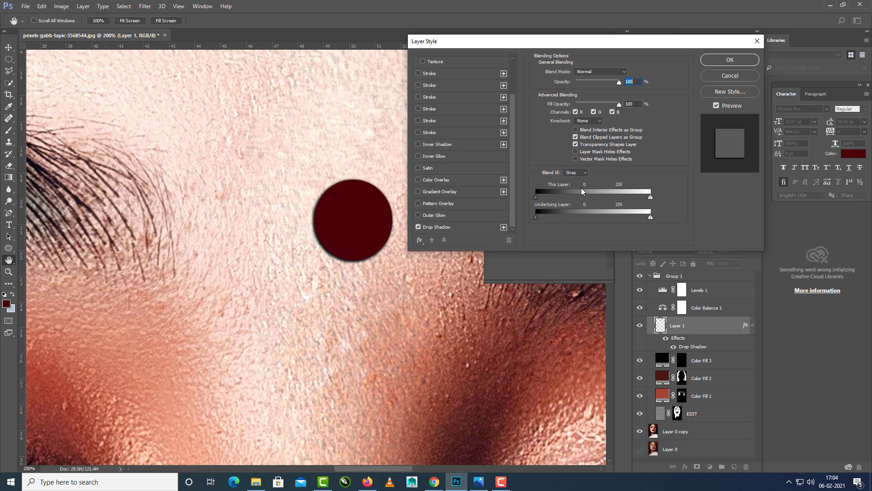
Set the dot's Drop Shadow to a distance of 4 px, spread of 11% and size of 8 px.
{"action": "left_click", "coordinate": [462, 227]}
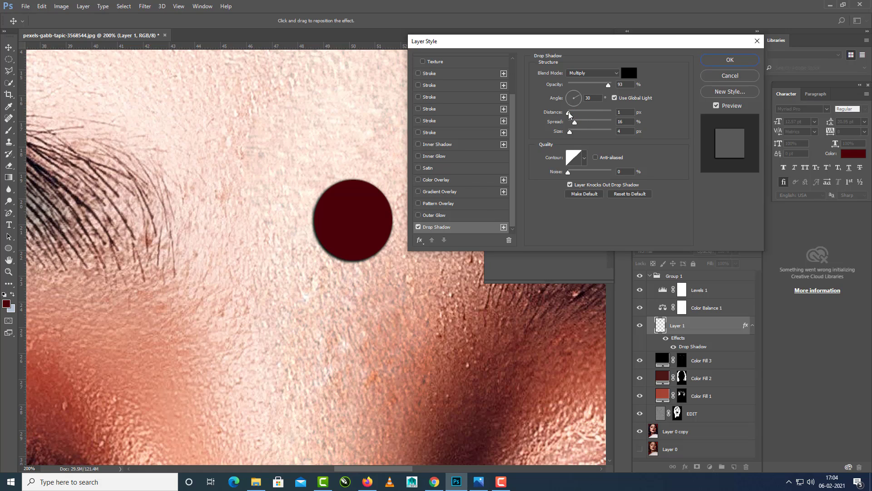
{"action": "left_click_drag", "start_coordinate": [569, 113], "coordinate": [570, 112]}
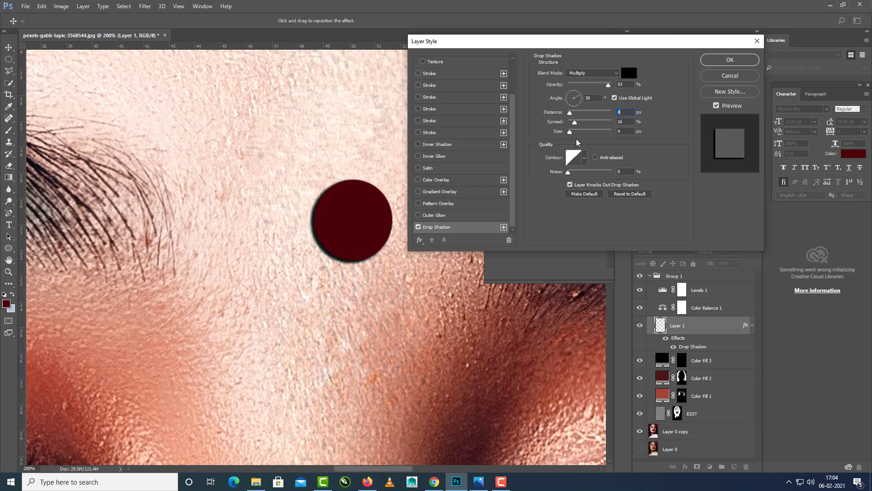
{"action": "mouse_move", "coordinate": [575, 122]}
{"action": "left_mouse_down"}
{"action": "mouse_move", "coordinate": [596, 125]}
{"action": "mouse_move", "coordinate": [572, 132]}
{"action": "left_mouse_up"}
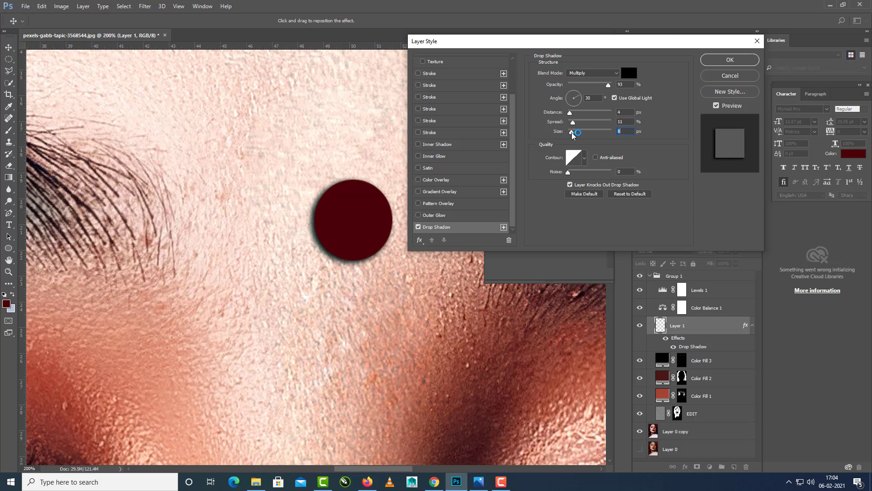
{"action": "left_click", "coordinate": [723, 64]}
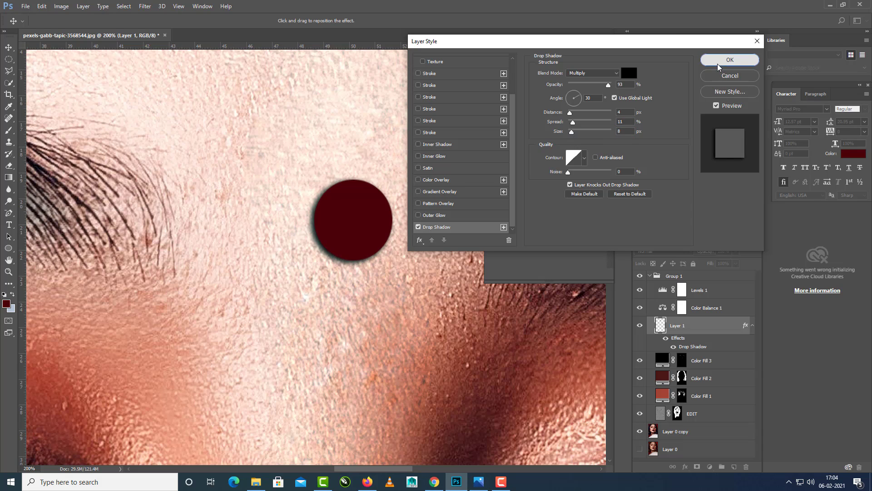
Move the red forehead dot slightly to the right, to X 50.17 cm.
{"action": "key", "text": "ctrl+minus"}
{"action": "key", "text": "ctrl+minus"}
{"action": "key", "text": "ctrl+minus"}
{"action": "key", "text": "ctrl+minus"}
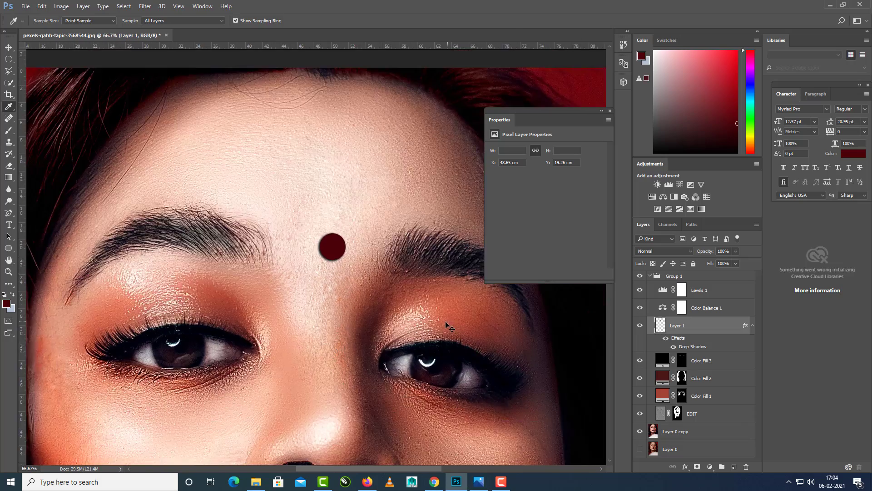
{"action": "key", "text": "ctrl+minus"}
{"action": "key", "text": "ctrl+minus"}
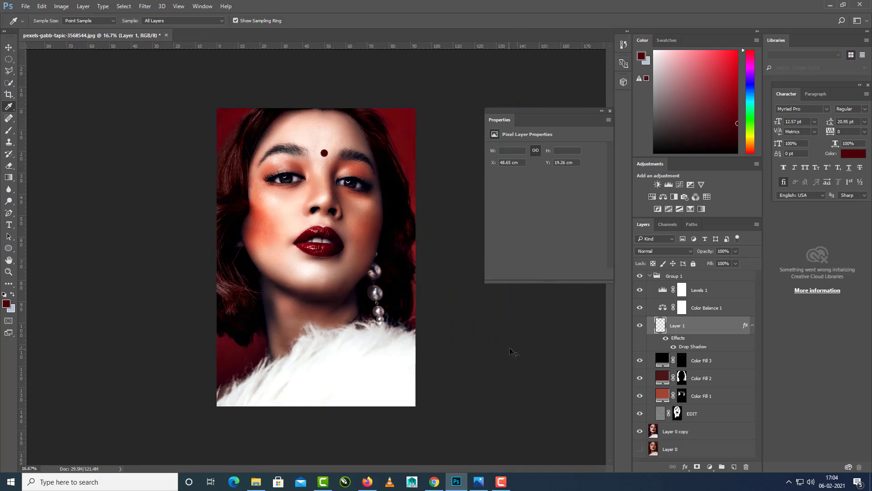
{"action": "left_click", "coordinate": [9, 49]}
{"action": "left_click_drag", "start_coordinate": [74, 109], "coordinate": [77, 110]}
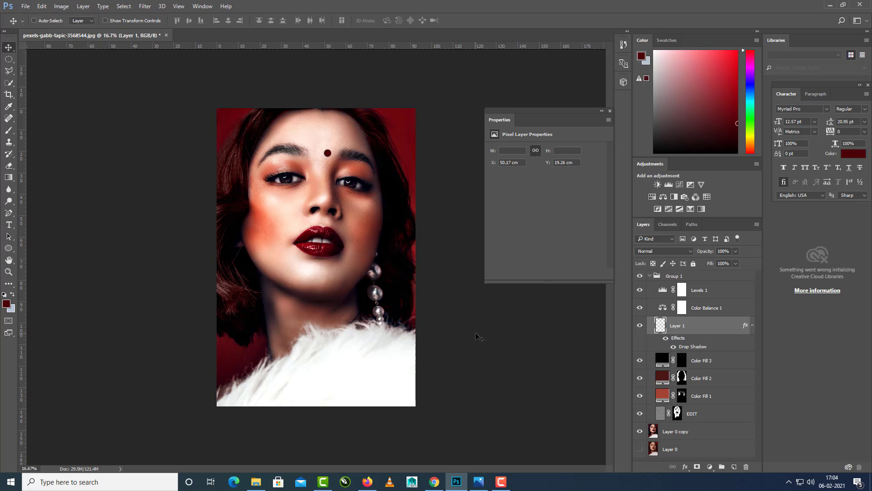
Collapse Group 1 and toggle its visibility repeatedly to compare the whole portrait before and after retouching.
{"action": "left_click", "coordinate": [650, 277]}
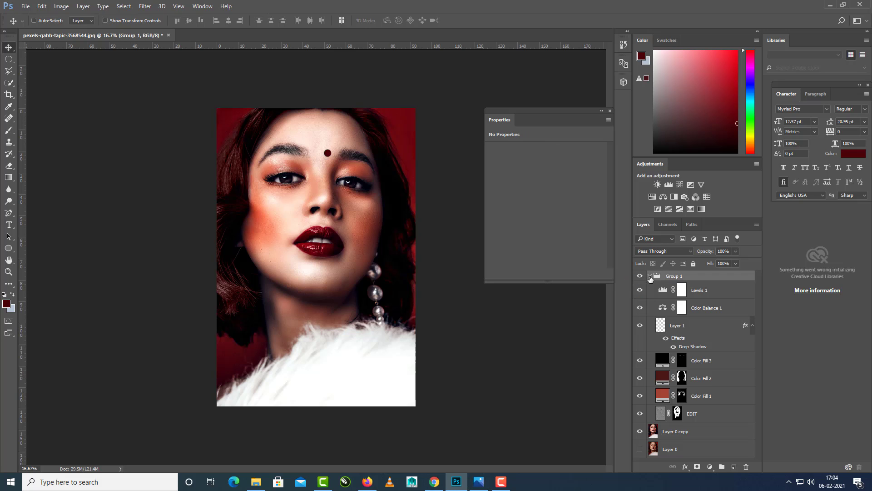
{"action": "left_click", "coordinate": [650, 276]}
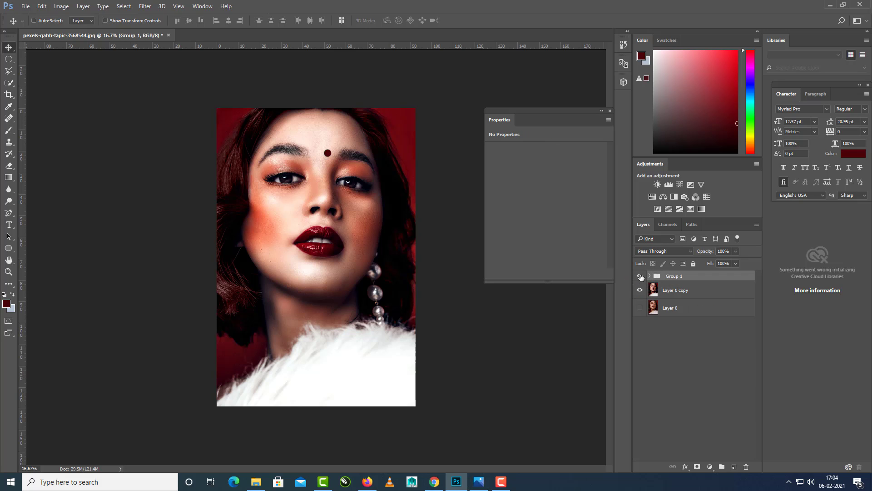
{"action": "left_click", "coordinate": [641, 276]}
{"action": "left_click", "coordinate": [640, 276]}
{"action": "left_click", "coordinate": [641, 276]}
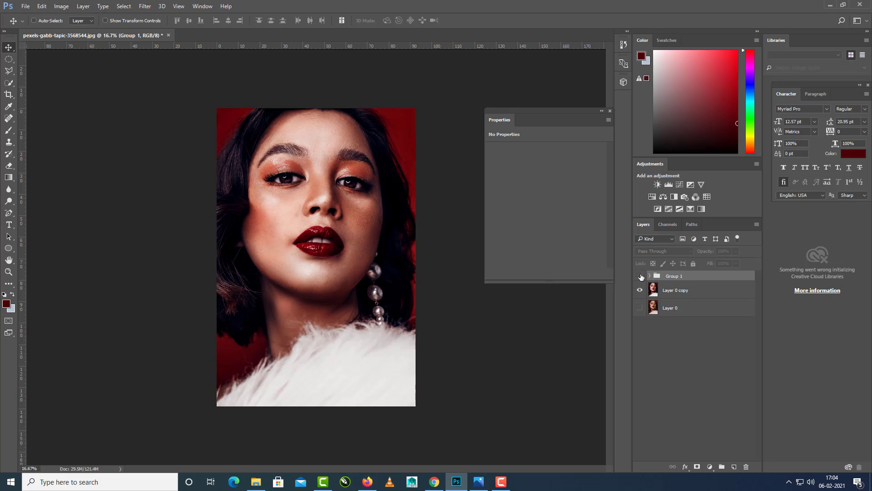
{"action": "left_click", "coordinate": [641, 276]}
{"action": "left_click", "coordinate": [641, 276]}
{"action": "left_click", "coordinate": [641, 276]}
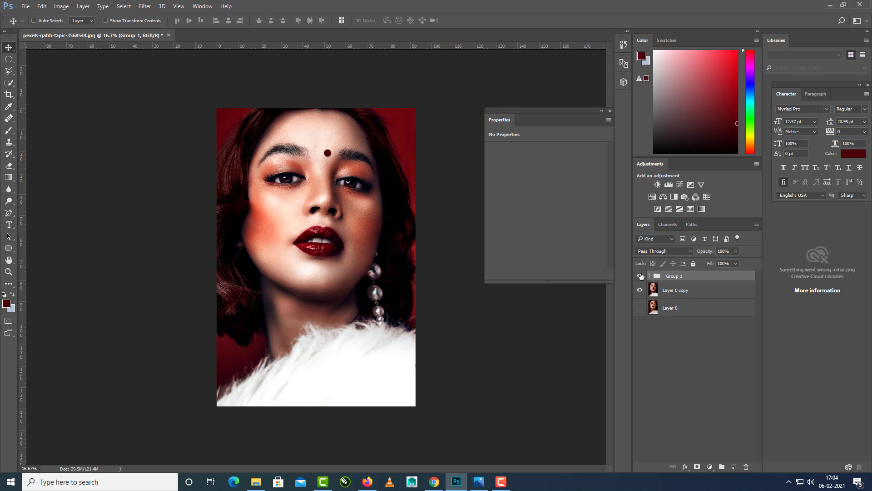
{"action": "left_click", "coordinate": [641, 276]}
{"action": "left_click", "coordinate": [640, 276]}
{"action": "left_click", "coordinate": [640, 276]}
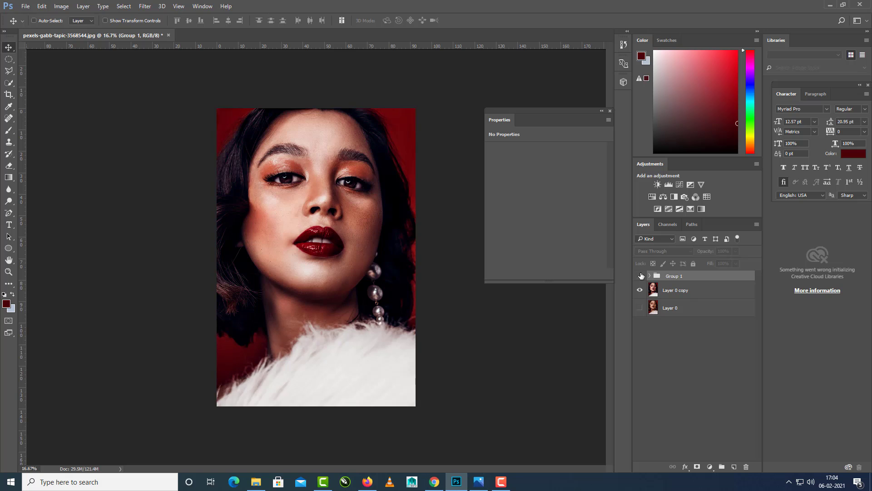
{"action": "left_click", "coordinate": [641, 277]}
{"action": "left_click", "coordinate": [641, 276]}
{"action": "left_click", "coordinate": [640, 277]}
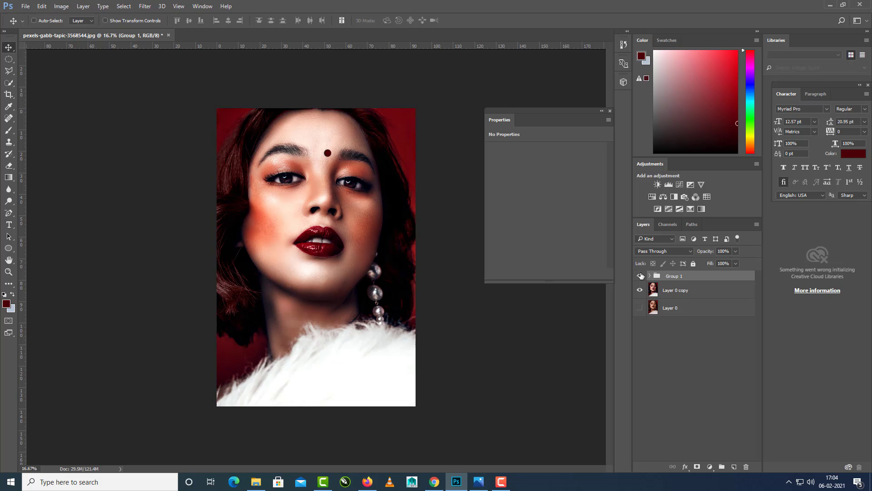
Compare the eyes, cheeks and lips up close at 50% with Group 1 hidden and shown.
{"action": "key", "text": "ctrl"}
{"action": "key", "text": "ctrl+plus"}
{"action": "key", "text": "ctrl+plus"}
{"action": "key", "text": "ctrl+plus"}
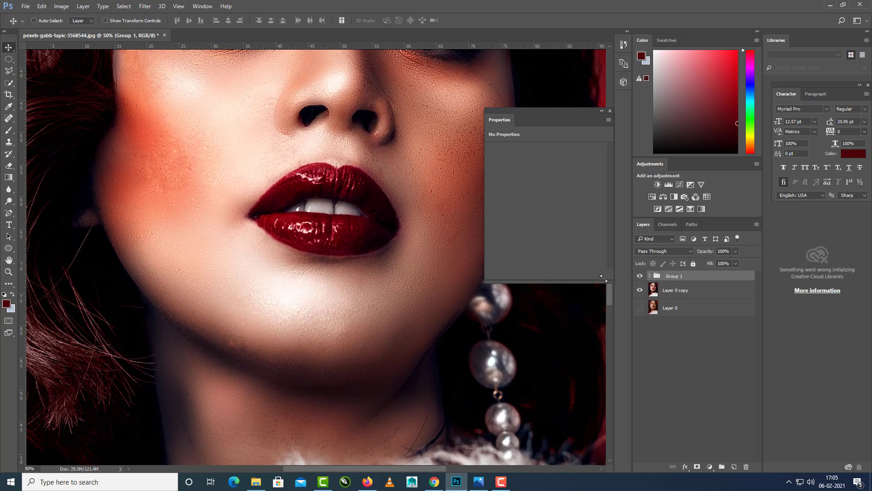
{"action": "left_click_drag", "start_coordinate": [415, 245], "coordinate": [414, 366]}
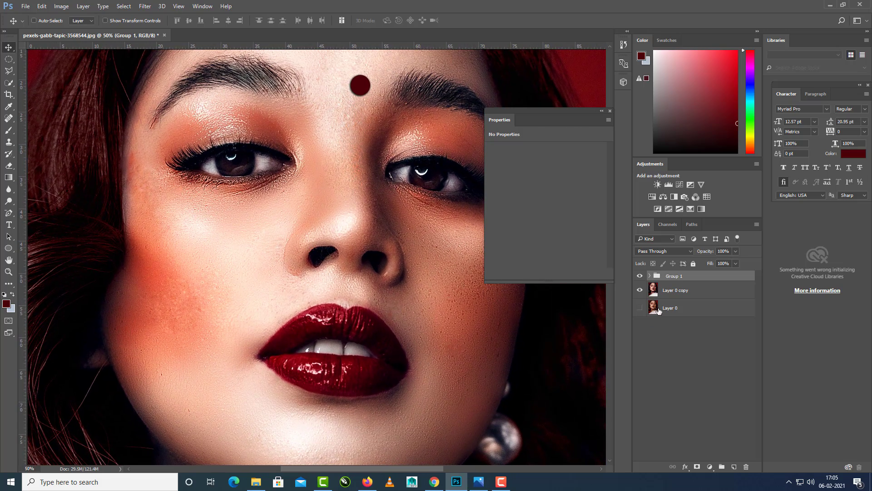
{"action": "left_click", "coordinate": [641, 276]}
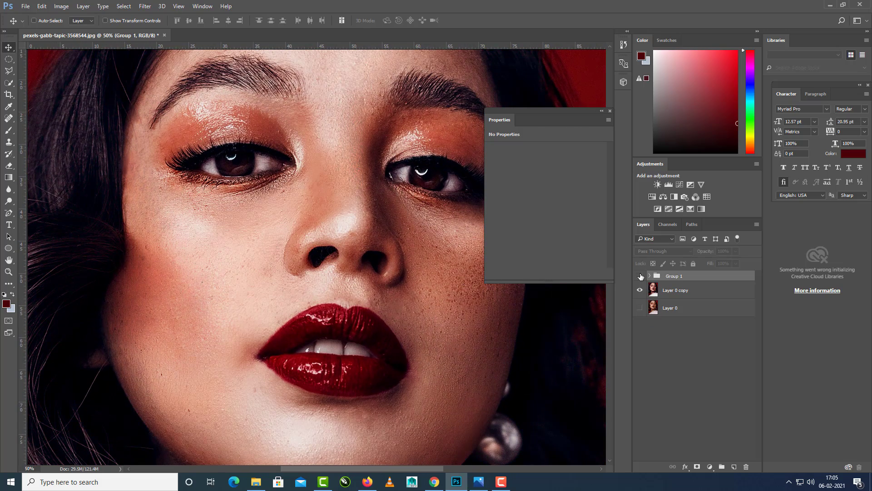
{"action": "left_click", "coordinate": [641, 276]}
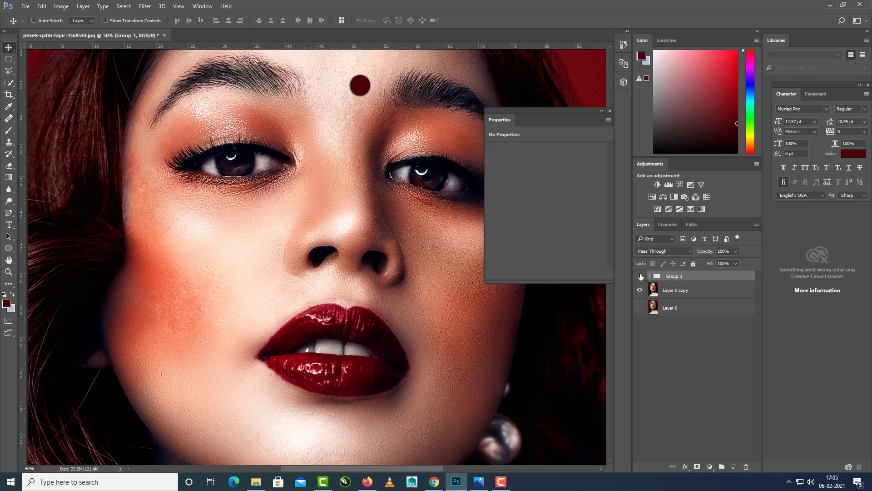
{"action": "left_click", "coordinate": [641, 276]}
{"action": "left_click", "coordinate": [640, 276]}
Compare the full face at 33.3% with Group 1 hidden and shown, ending with the group visible and the whole portrait in view.
{"action": "key", "text": "ctrl+minus"}
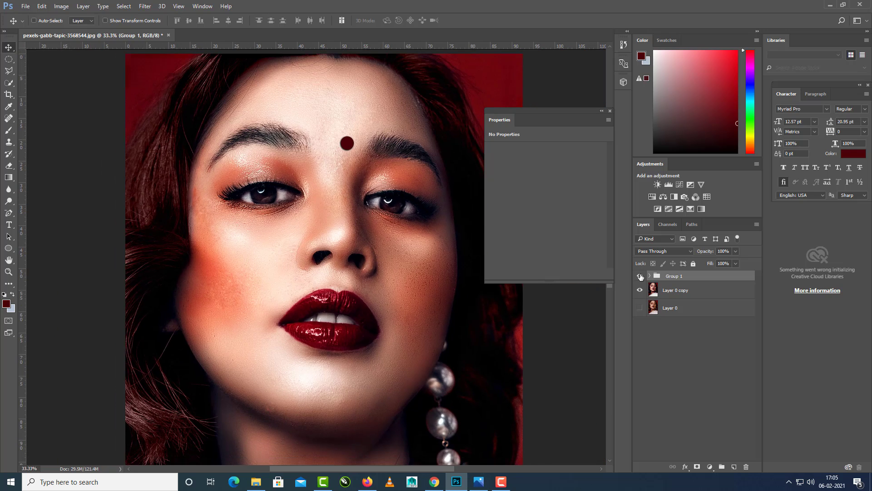
{"action": "left_click", "coordinate": [641, 276]}
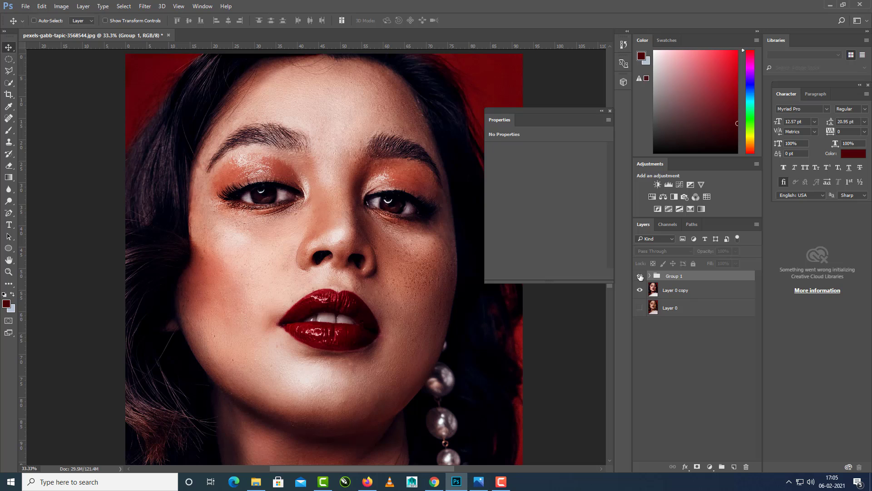
{"action": "left_click", "coordinate": [641, 276]}
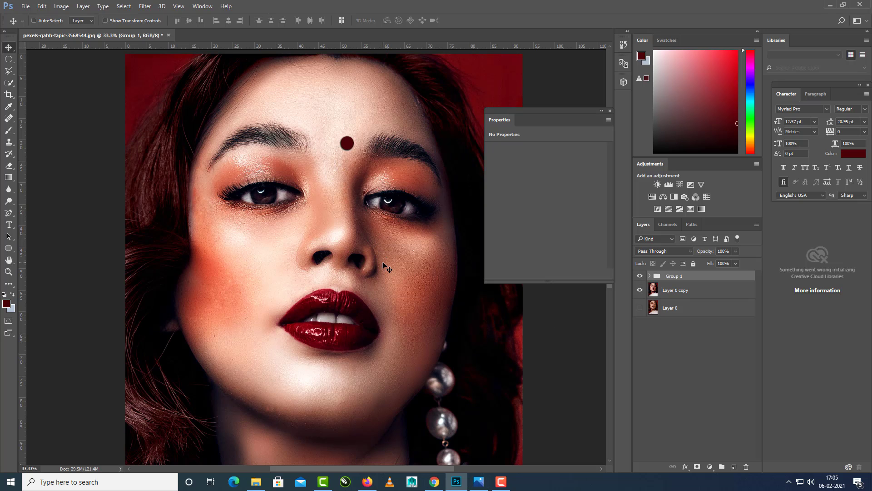
{"action": "key", "text": "ctrl+minus"}
{"action": "key", "text": "ctrl+minus"}
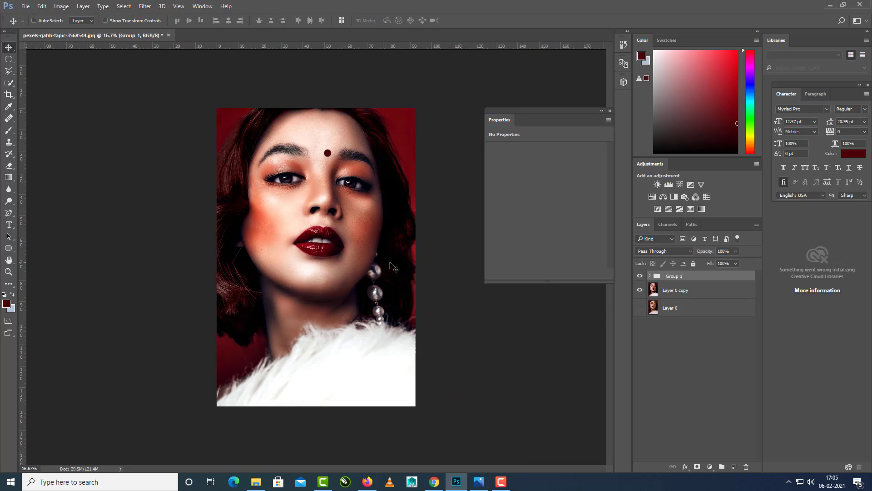